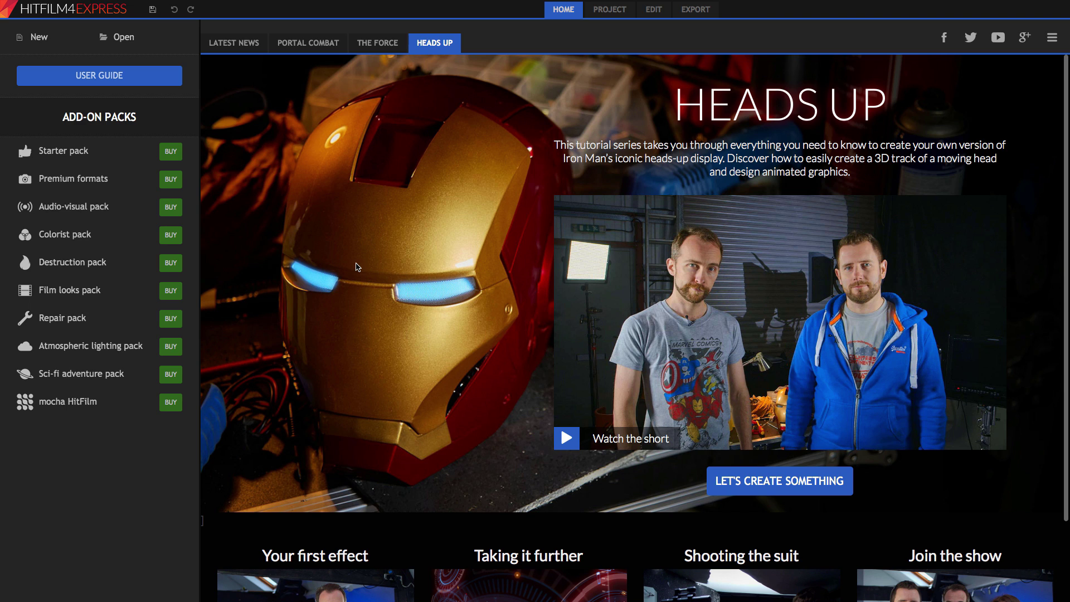
- Browse the Home news, Portal Combat and The Force pages, then start a new project
{"action": "scroll", "coordinate": [357, 267], "scroll_direction": "down", "scroll_amount": 1}
{"action": "scroll", "coordinate": [358, 267], "scroll_direction": "up", "scroll_amount": 1}
{"action": "left_click", "coordinate": [242, 45]}
{"action": "left_click", "coordinate": [303, 46]}
{"action": "left_click", "coordinate": [368, 47]}
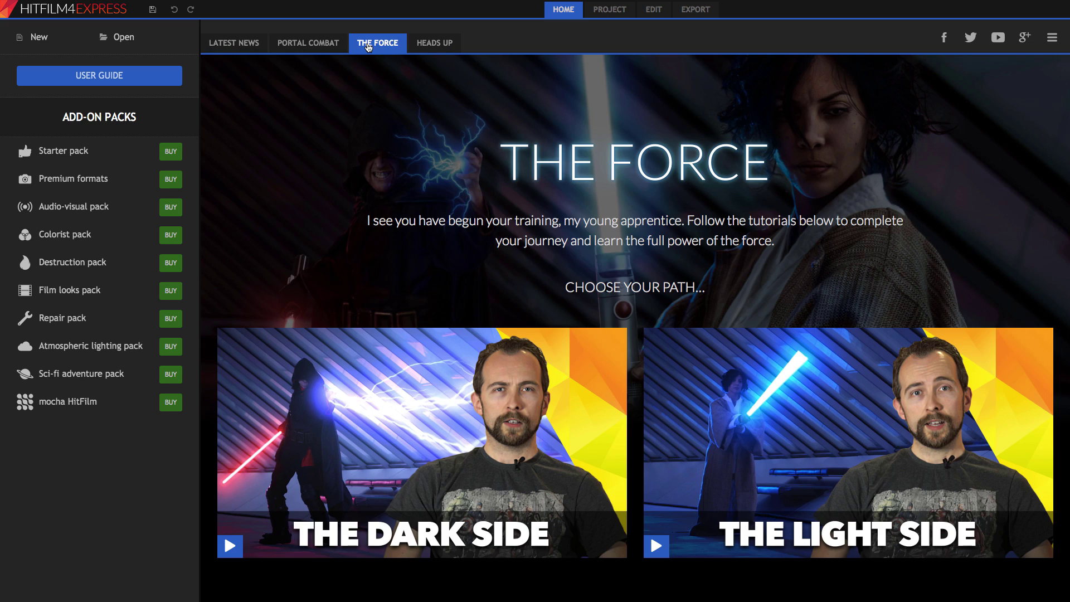
{"action": "left_click", "coordinate": [239, 45]}
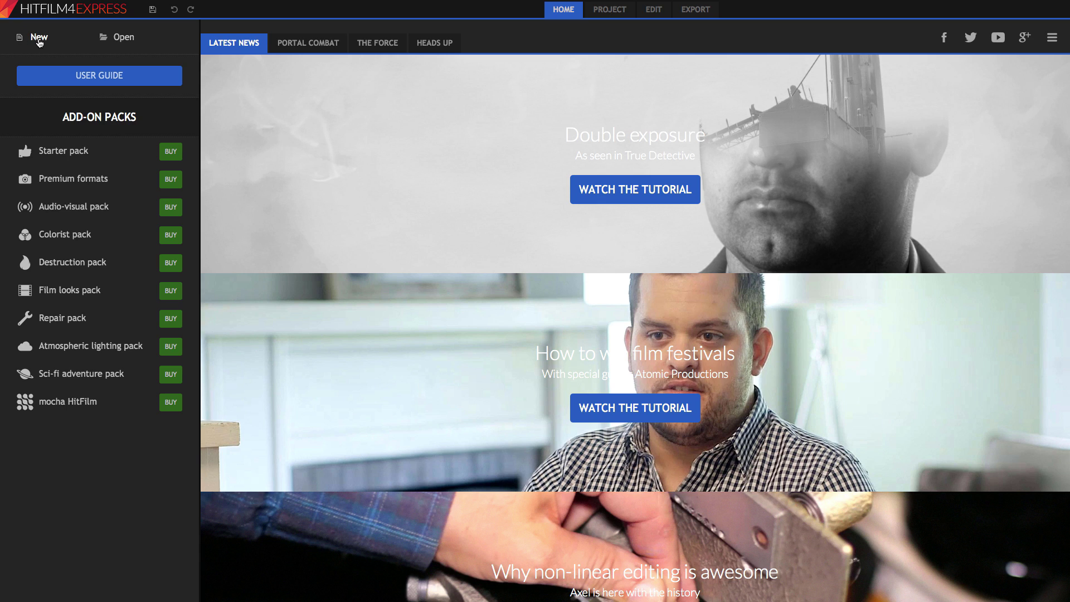
{"action": "left_click", "coordinate": [40, 42]}
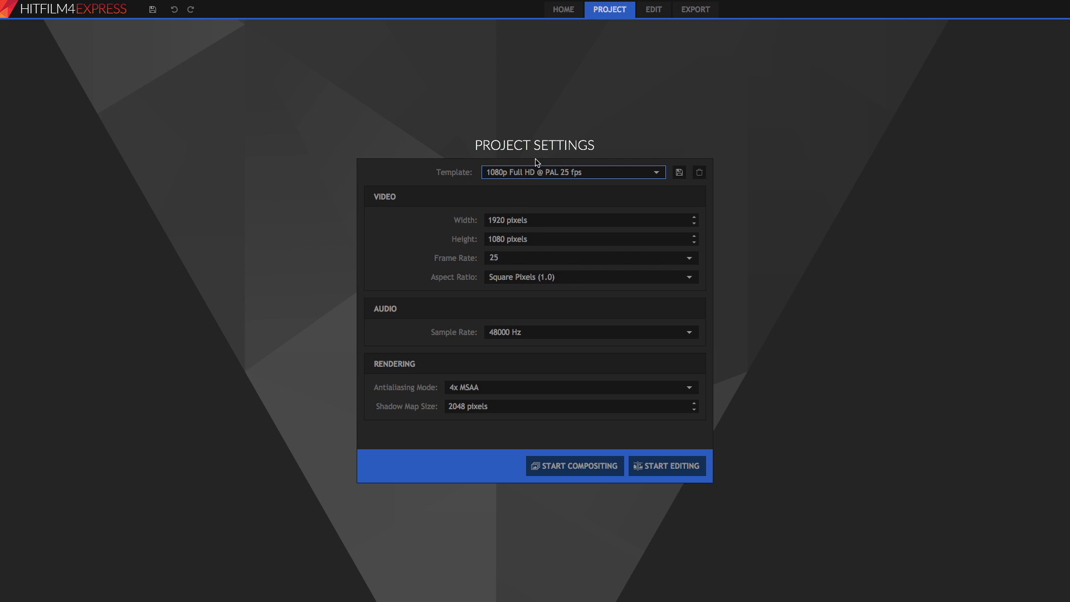
- Set the project template to 1080p Full HD @ NTSC 29.97 fps and start editing
{"action": "left_click", "coordinate": [562, 174]}
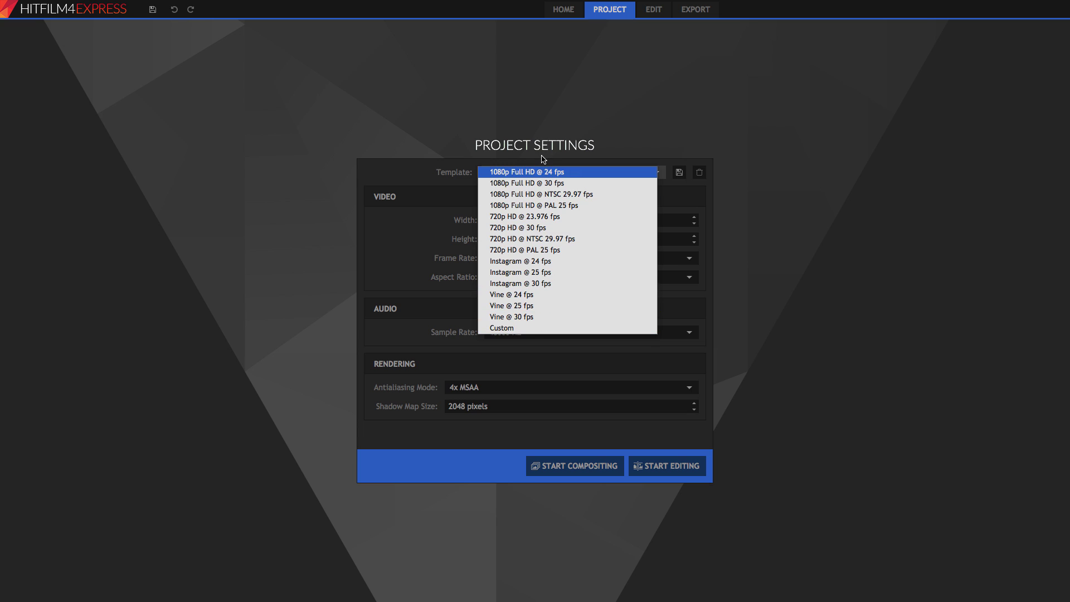
{"action": "left_click", "coordinate": [539, 183]}
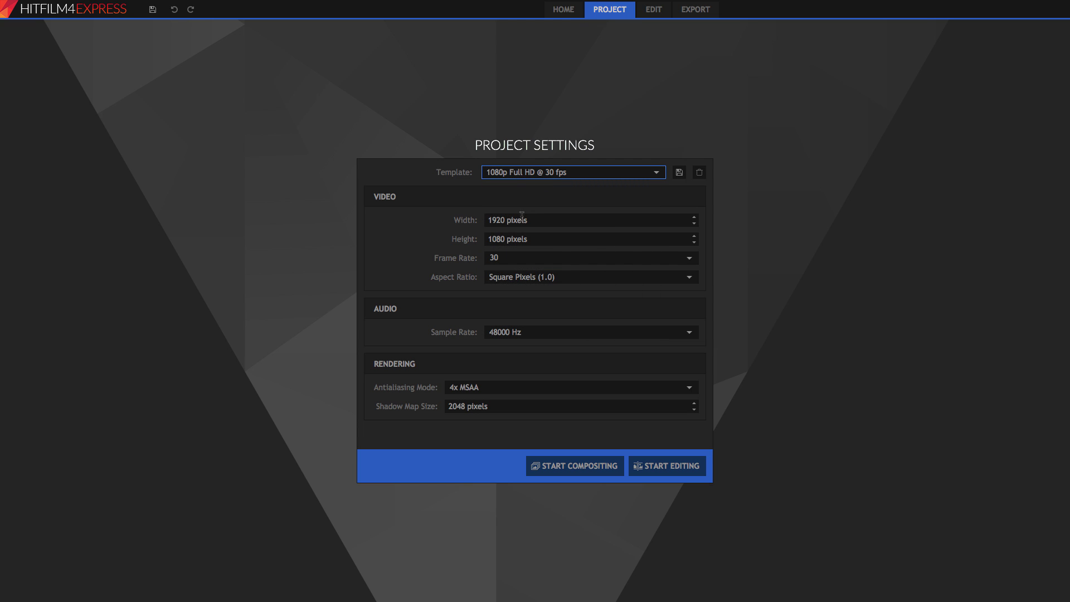
{"action": "left_click", "coordinate": [528, 174]}
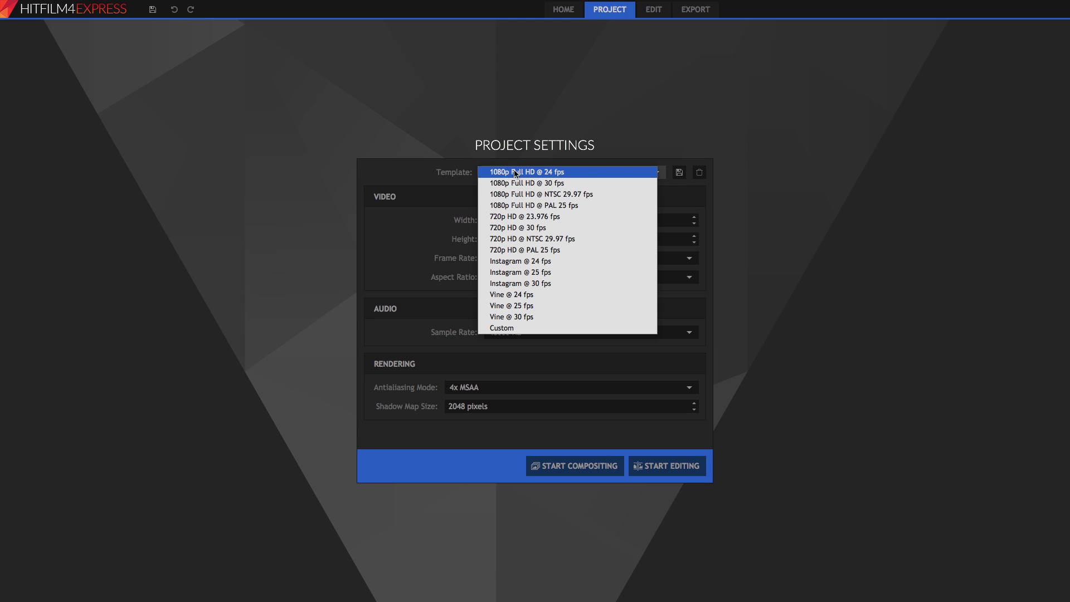
{"action": "left_click", "coordinate": [574, 195]}
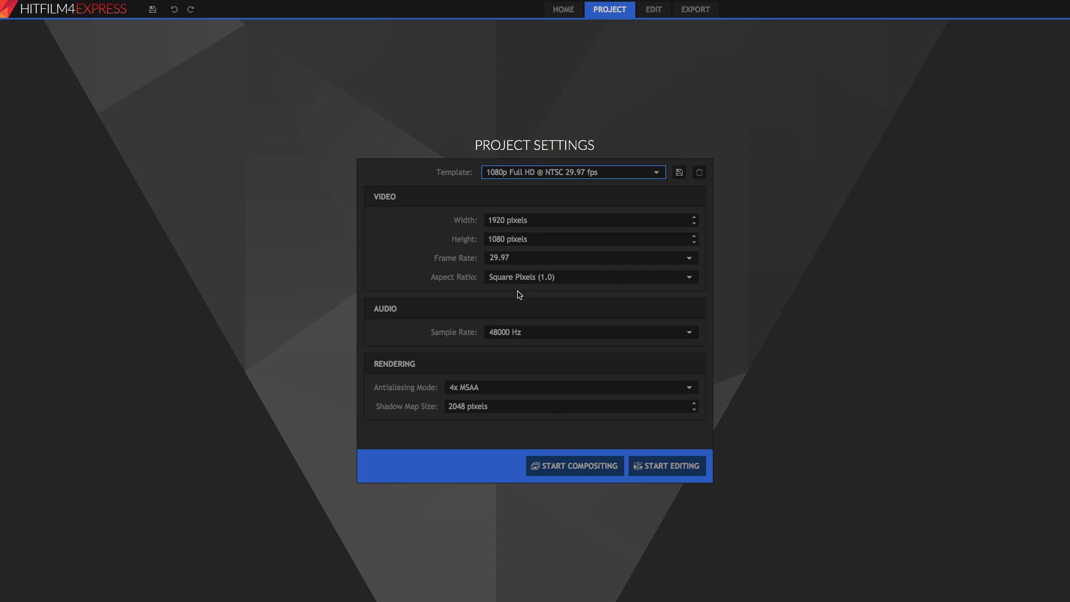
{"action": "left_click", "coordinate": [665, 467]}
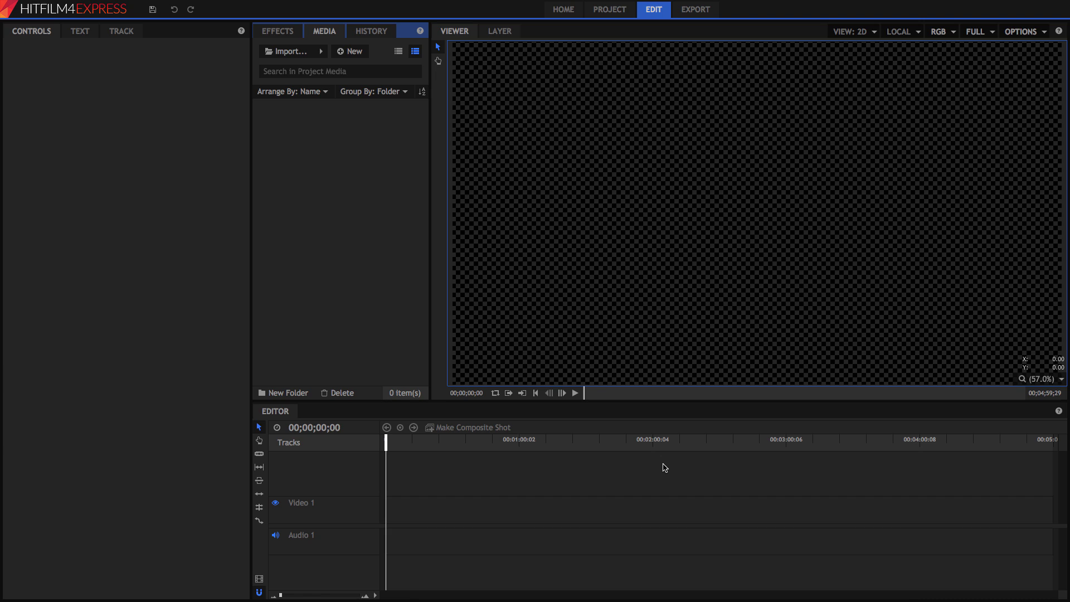
- Switch the workspace layout to Editing
{"action": "left_click", "coordinate": [665, 467]}
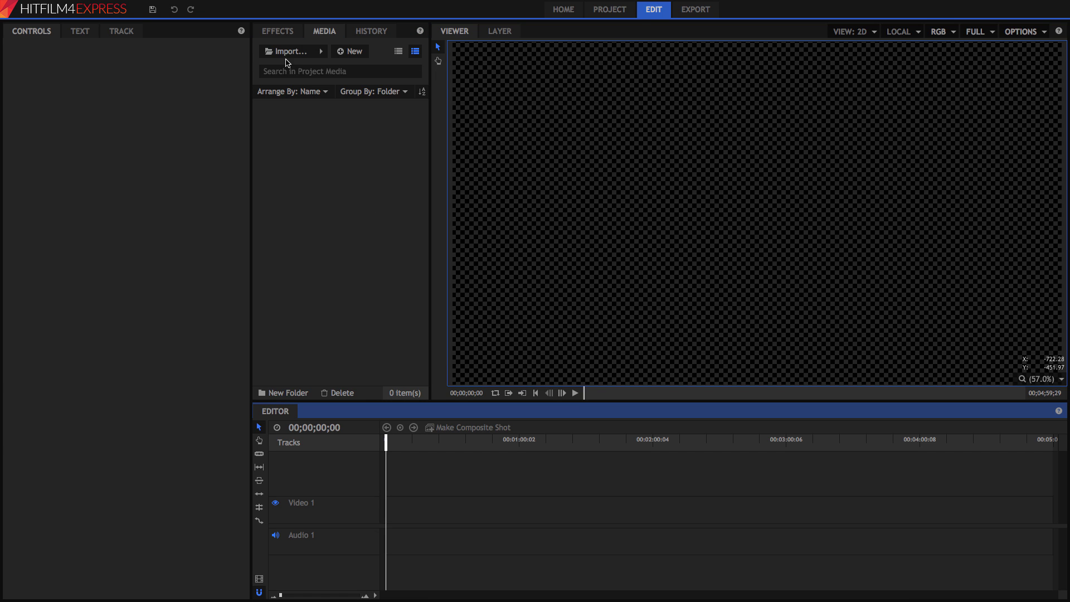
{"action": "mouse_move", "coordinate": [231, 5]}
{"action": "left_click", "coordinate": [137, 5]}
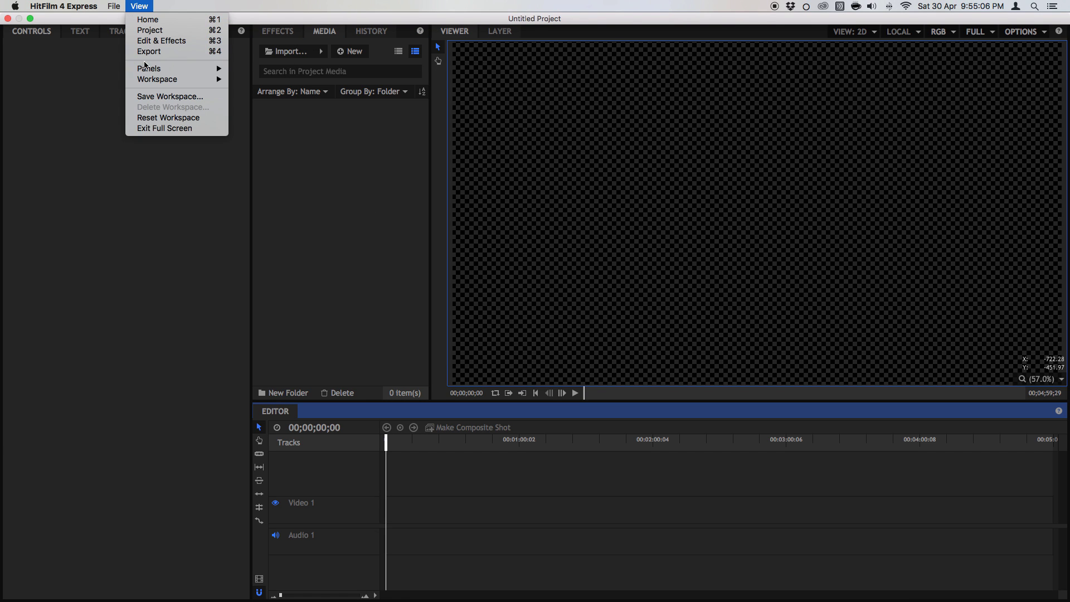
{"action": "mouse_move", "coordinate": [213, 79]}
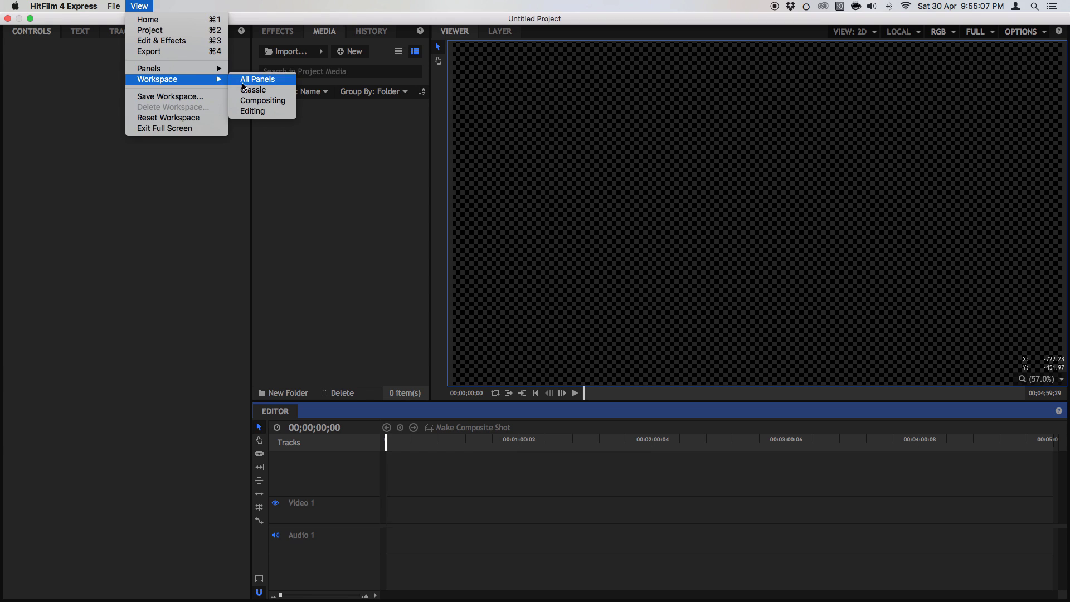
{"action": "left_click", "coordinate": [252, 111]}
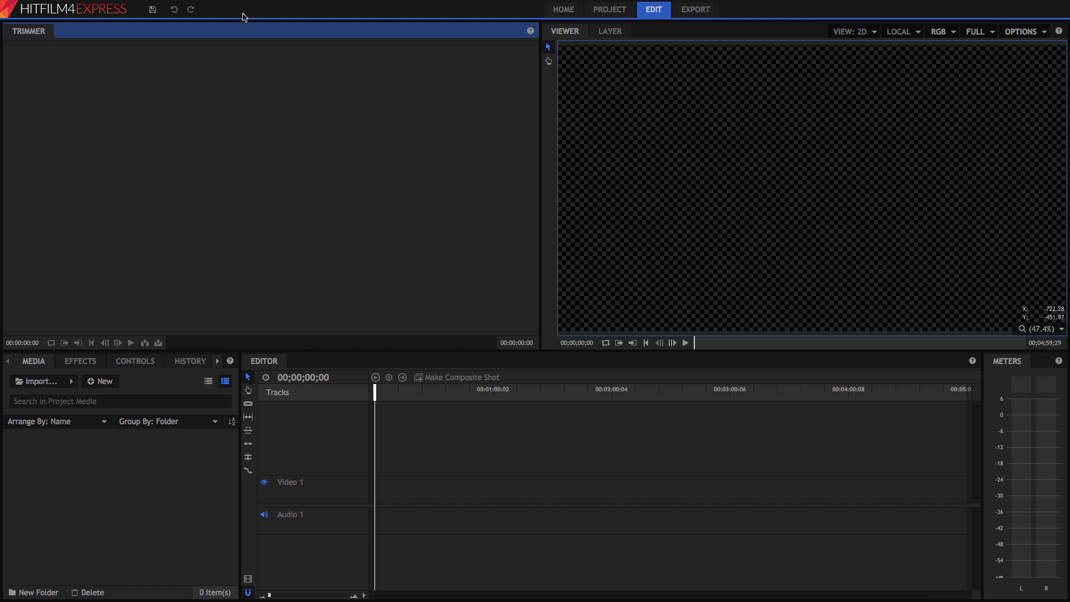
- Switch the workspace layout to All Panels
{"action": "left_click", "coordinate": [137, 6]}
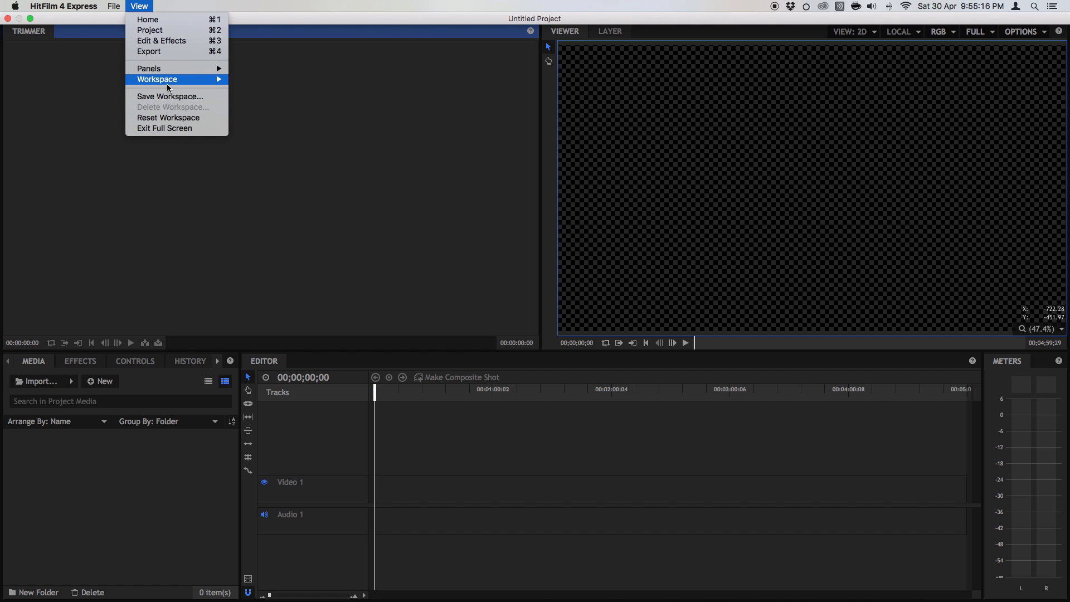
{"action": "mouse_move", "coordinate": [169, 86]}
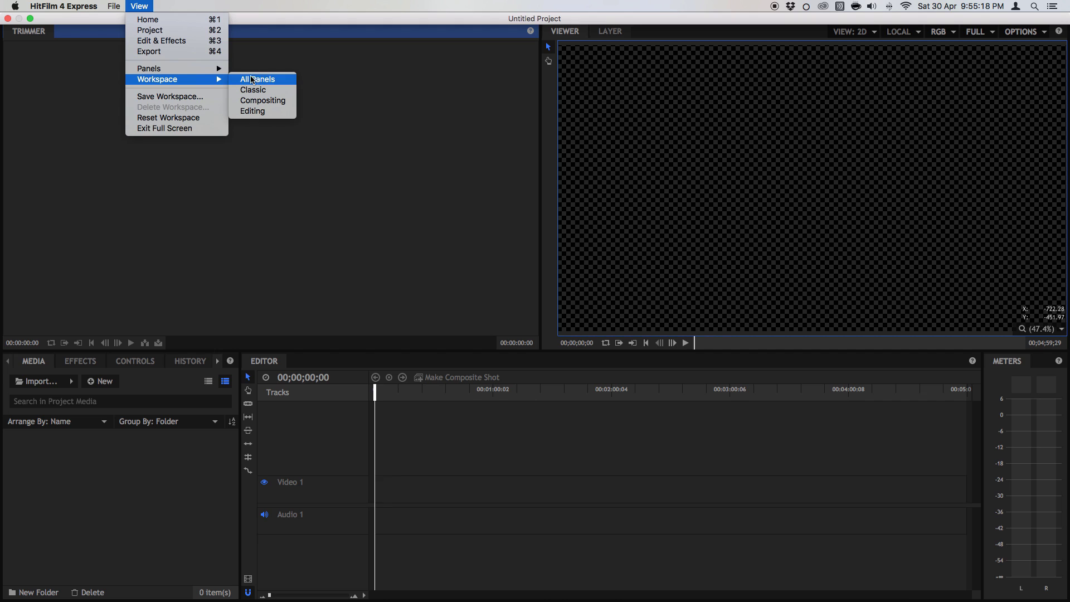
{"action": "left_click", "coordinate": [252, 79]}
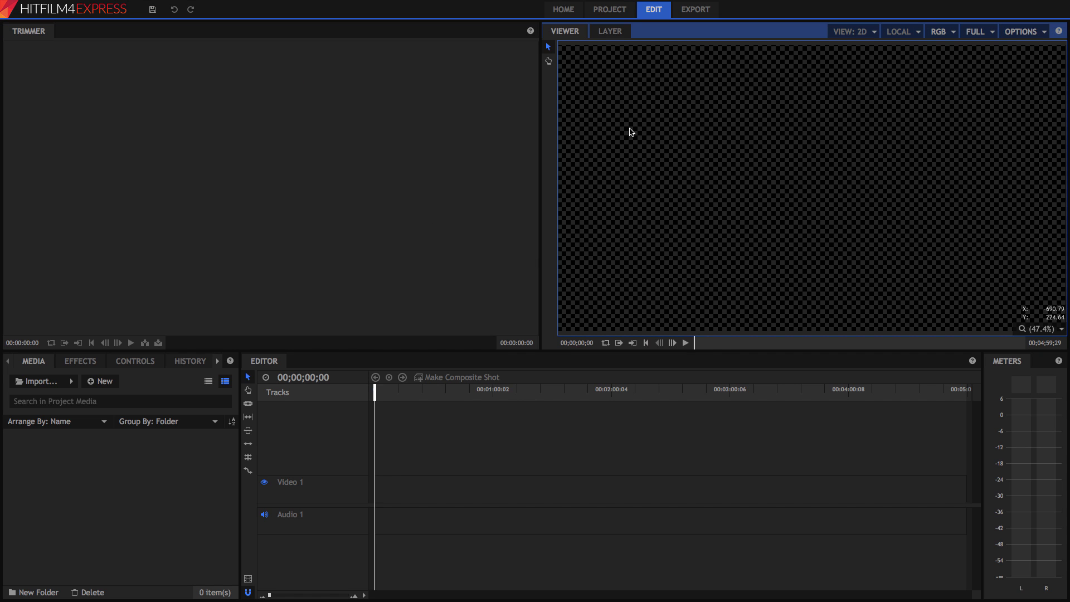
{"action": "left_click", "coordinate": [515, 460]}
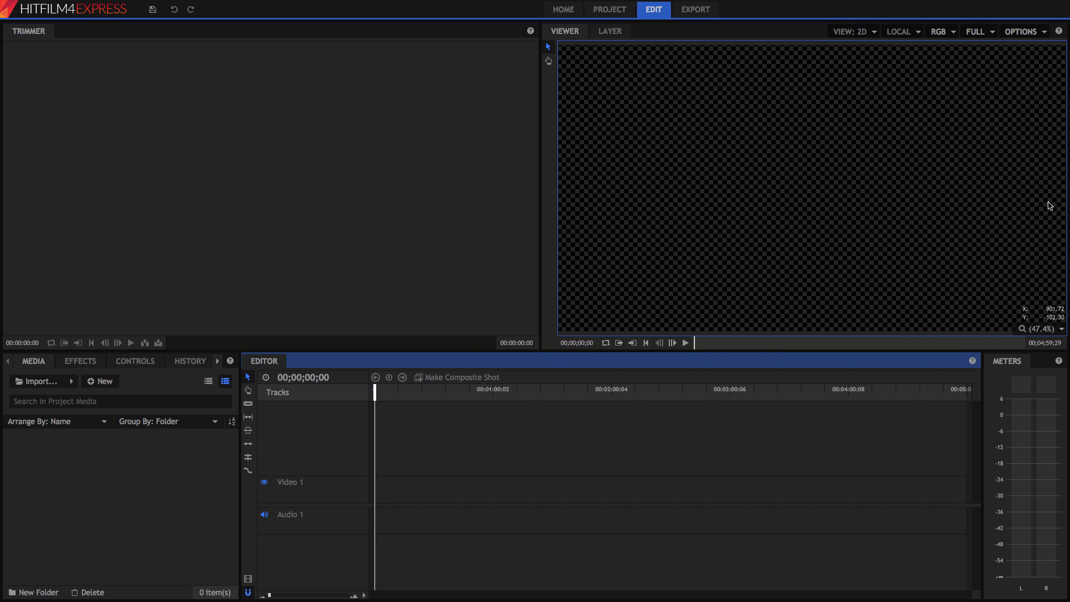
{"action": "left_click", "coordinate": [611, 32]}
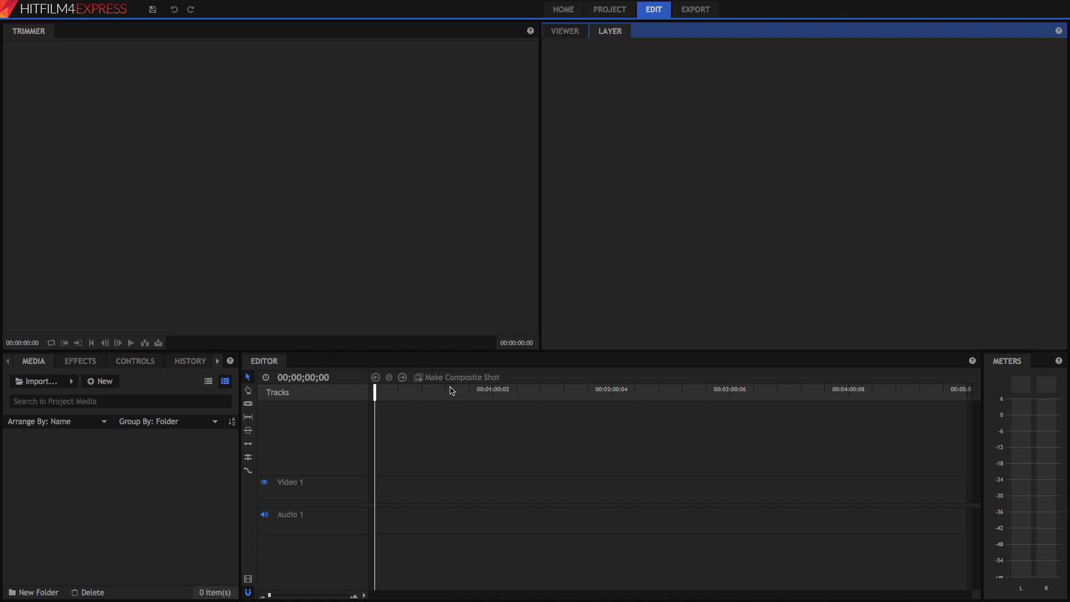
{"action": "left_click", "coordinate": [560, 32]}
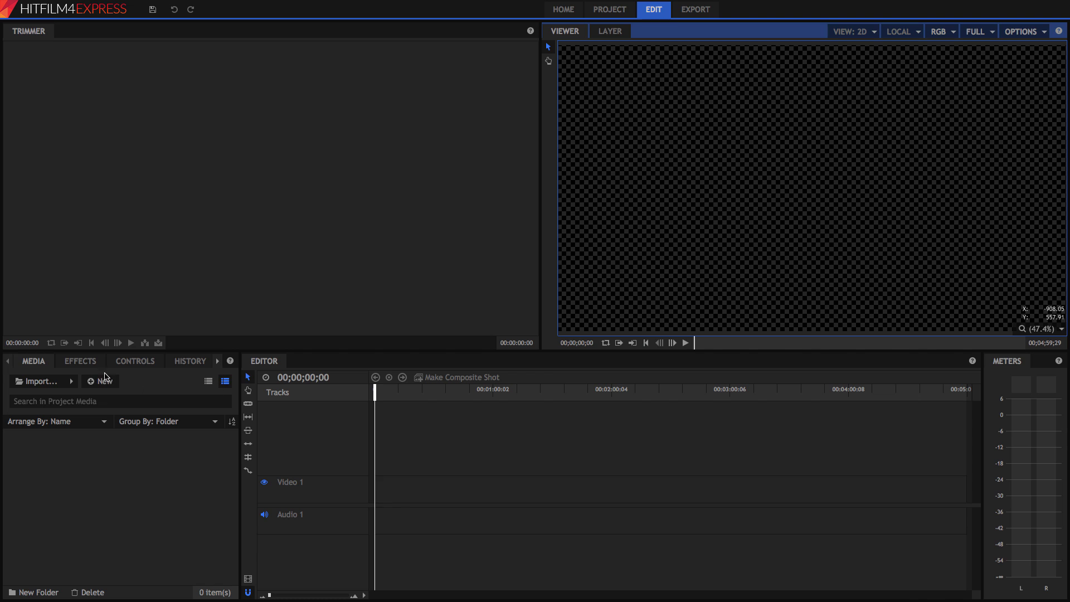
{"action": "left_click", "coordinate": [23, 365]}
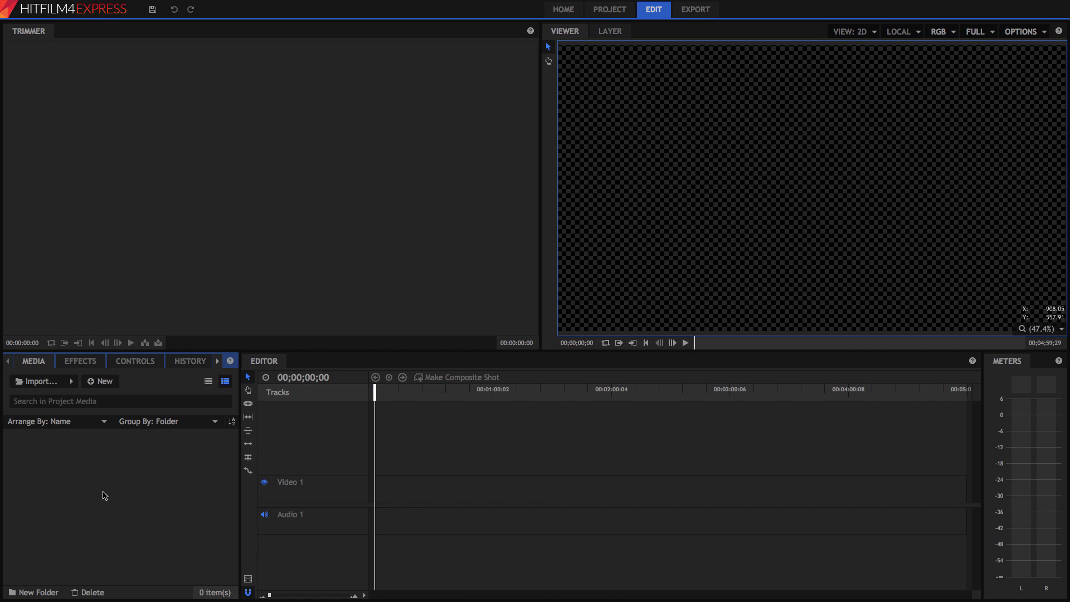
{"action": "left_click", "coordinate": [85, 365]}
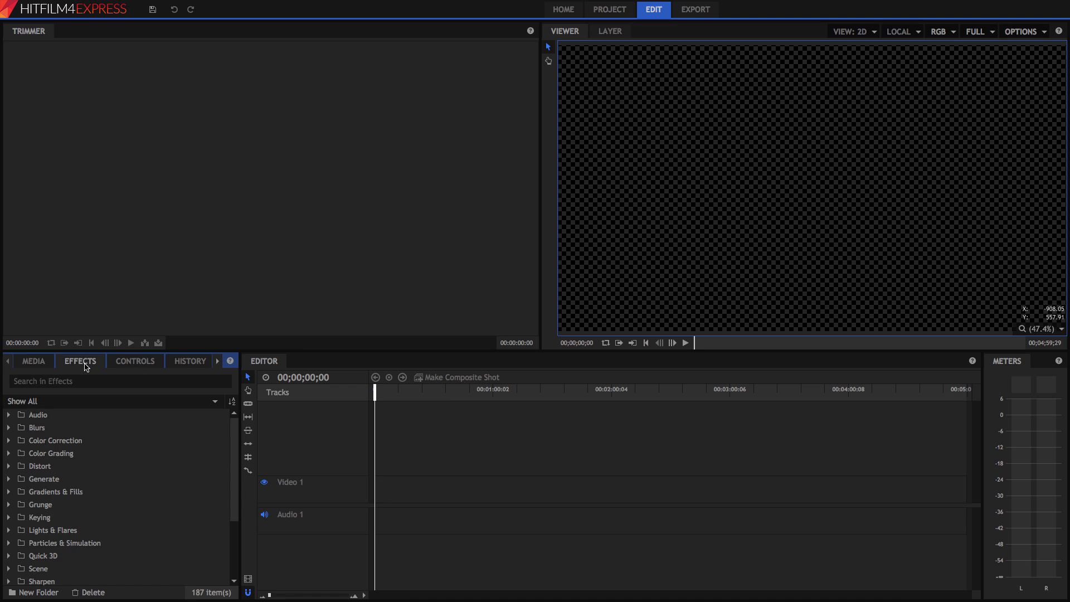
{"action": "scroll", "coordinate": [53, 476], "scroll_direction": "down", "scroll_amount": 5}
{"action": "scroll", "coordinate": [52, 479], "scroll_direction": "up", "scroll_amount": 5}
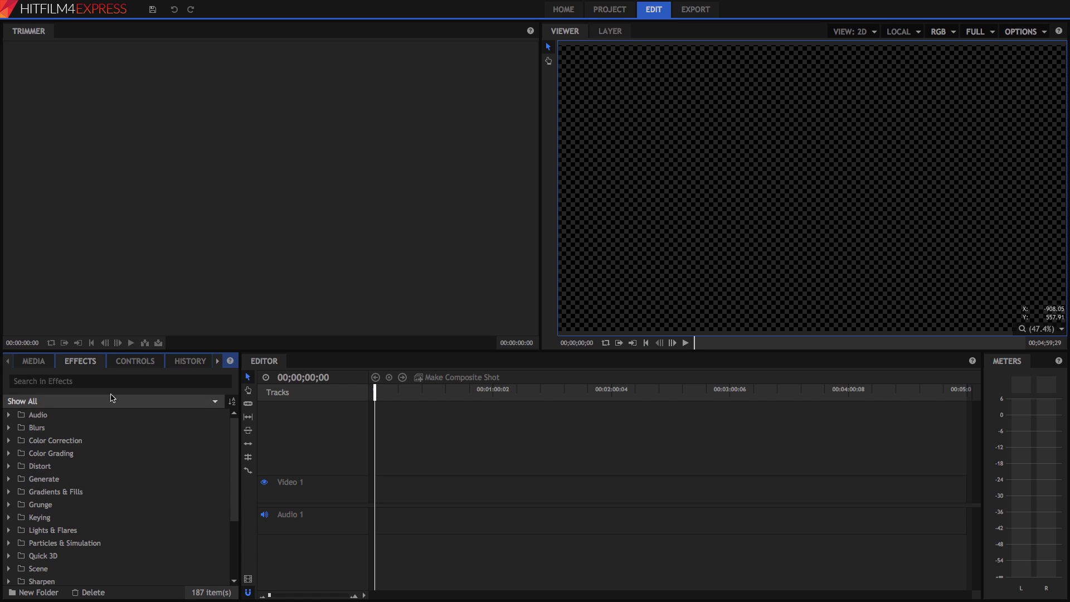
{"action": "left_click", "coordinate": [130, 363]}
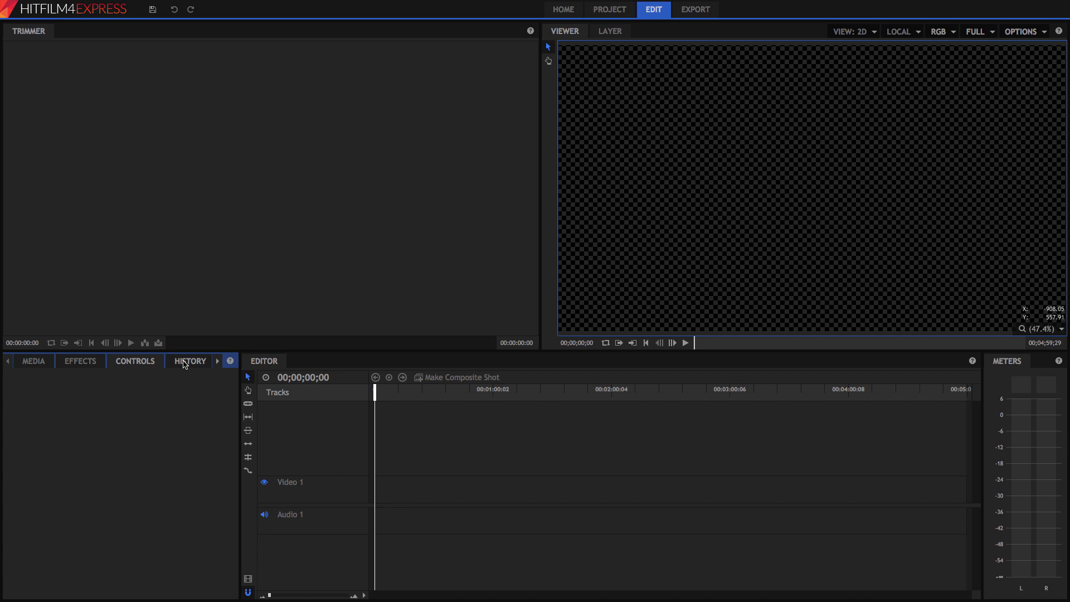
{"action": "left_click", "coordinate": [184, 364]}
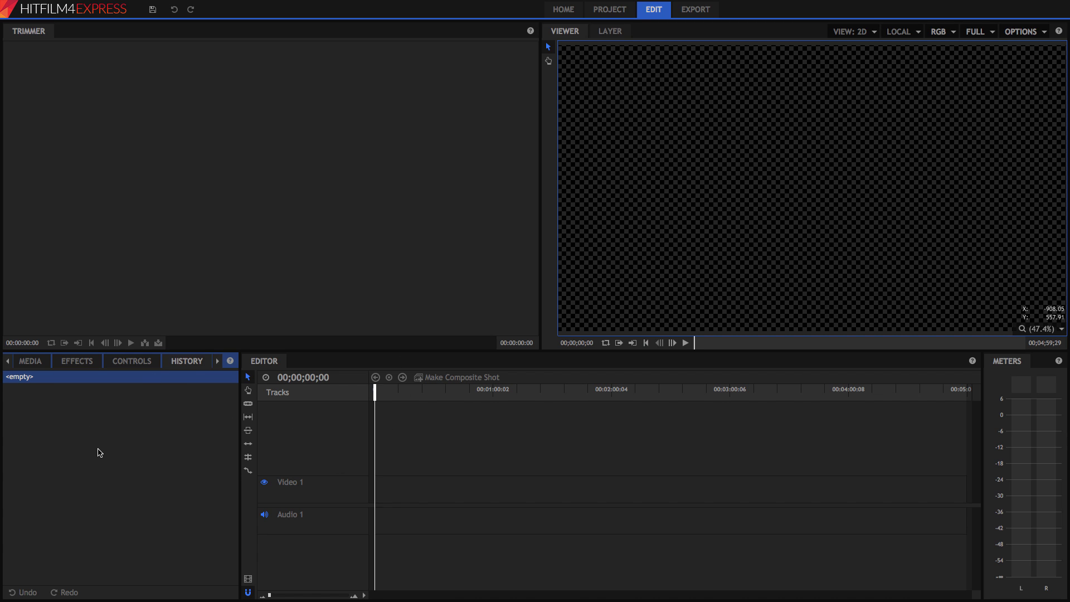
{"action": "left_click", "coordinate": [217, 363]}
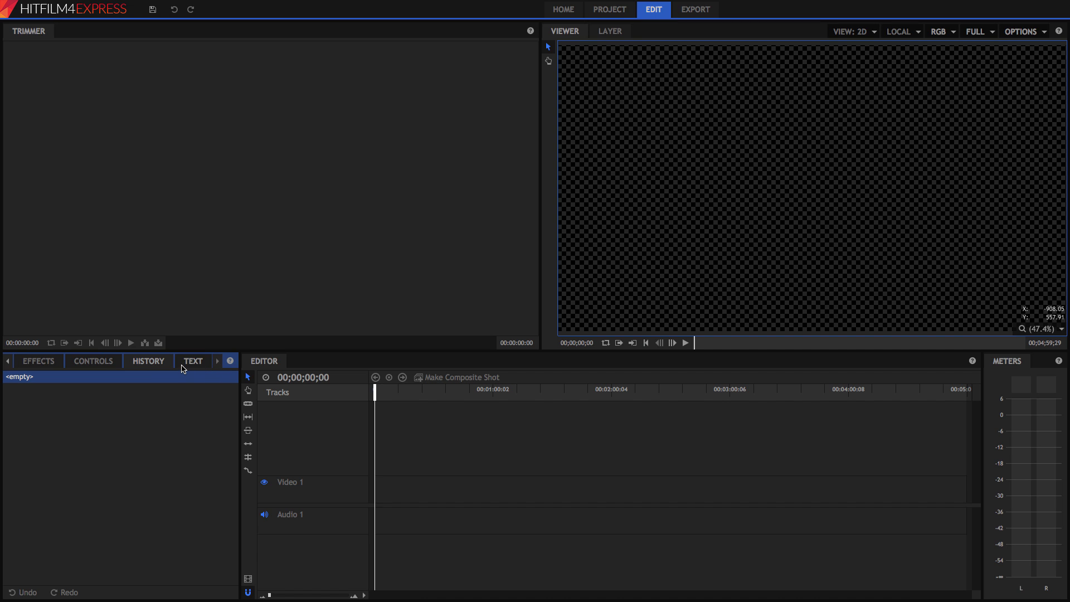
{"action": "left_click", "coordinate": [188, 365]}
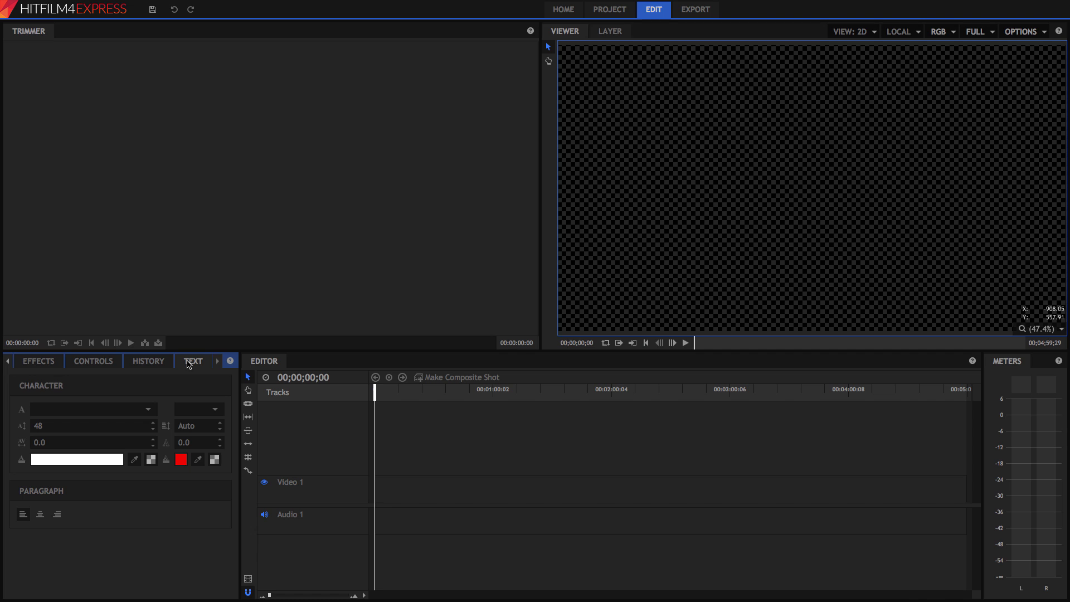
{"action": "scroll", "coordinate": [121, 364], "scroll_direction": "up", "scroll_amount": 1}
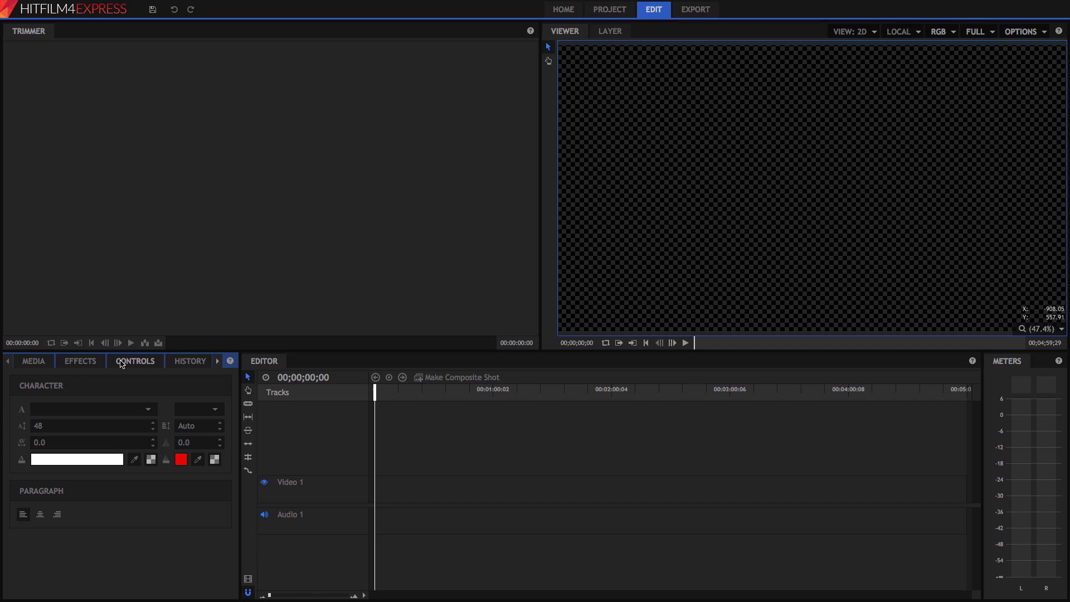
{"action": "left_click", "coordinate": [38, 362]}
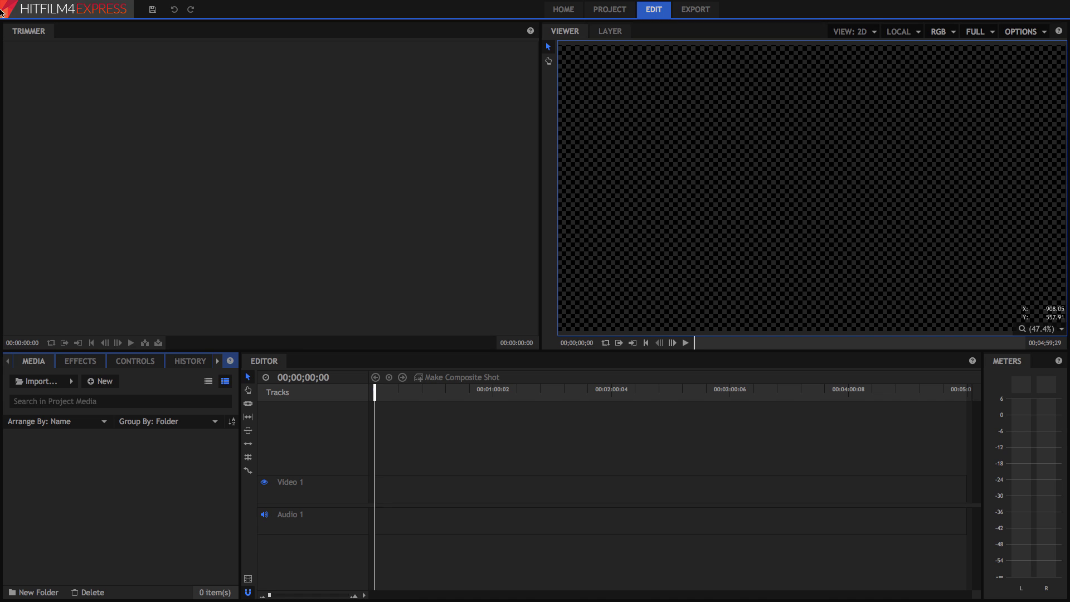
{"action": "left_click", "coordinate": [302, 209]}
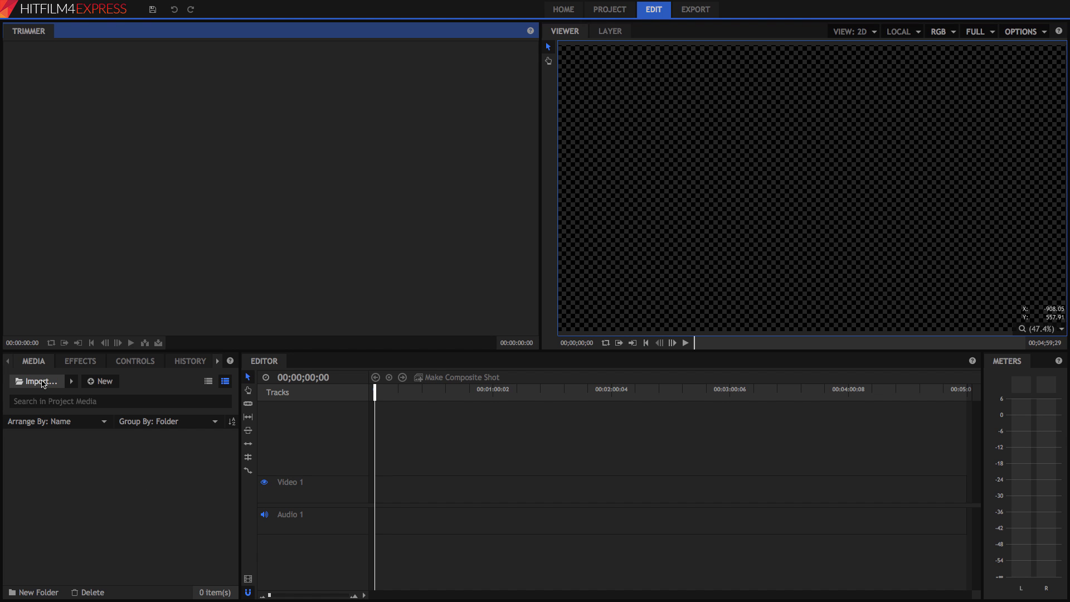
- Import Meeting God.mp3 and the three city MP4 clips into the Media panel
{"action": "left_click", "coordinate": [44, 383]}
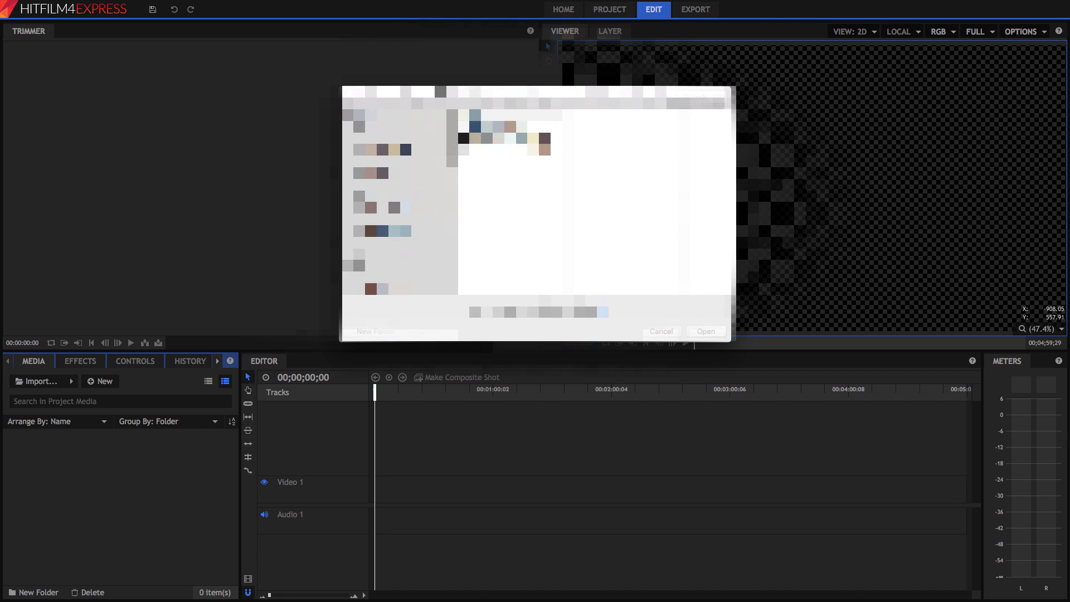
{"action": "left_click", "coordinate": [510, 144]}
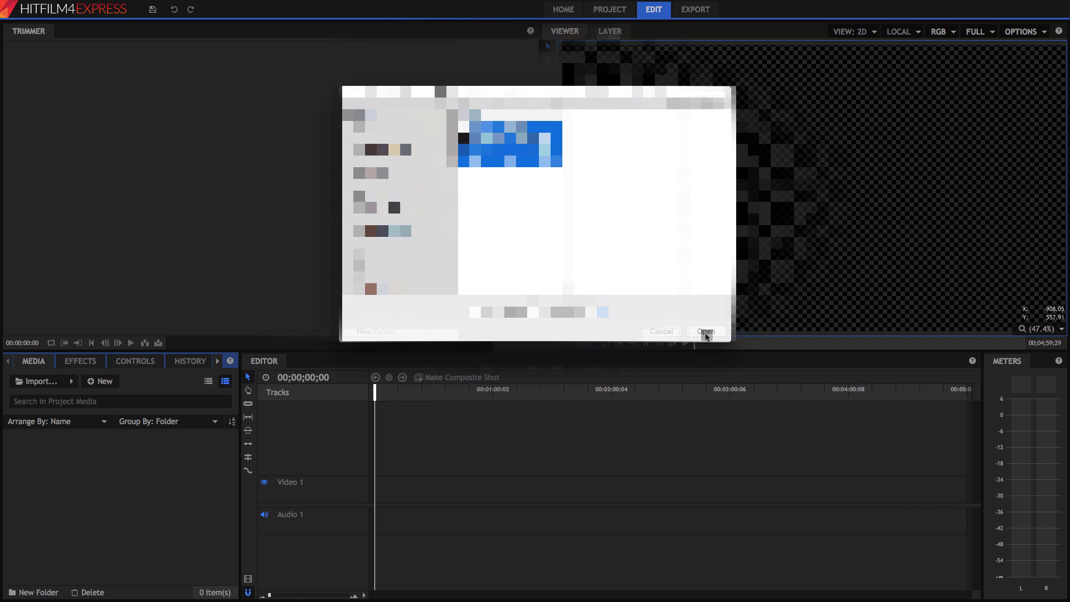
{"action": "left_click", "coordinate": [706, 332]}
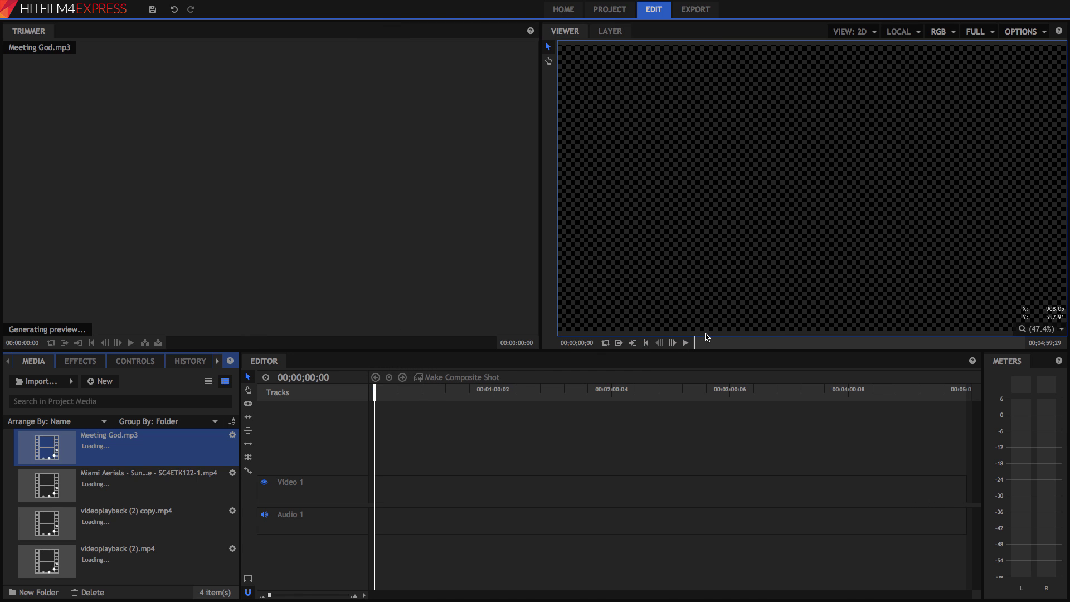
- Preview the Miami, videoplayback and Alamo clips and the Meeting God.mp3 track in the Trimmer
{"action": "left_click", "coordinate": [707, 336]}
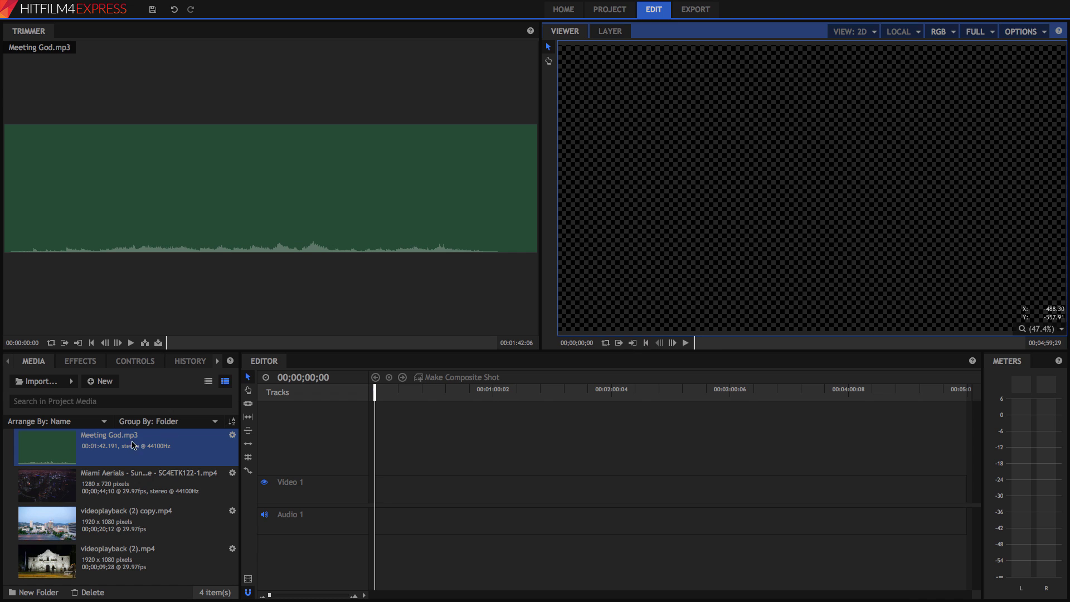
{"action": "left_click", "coordinate": [78, 493]}
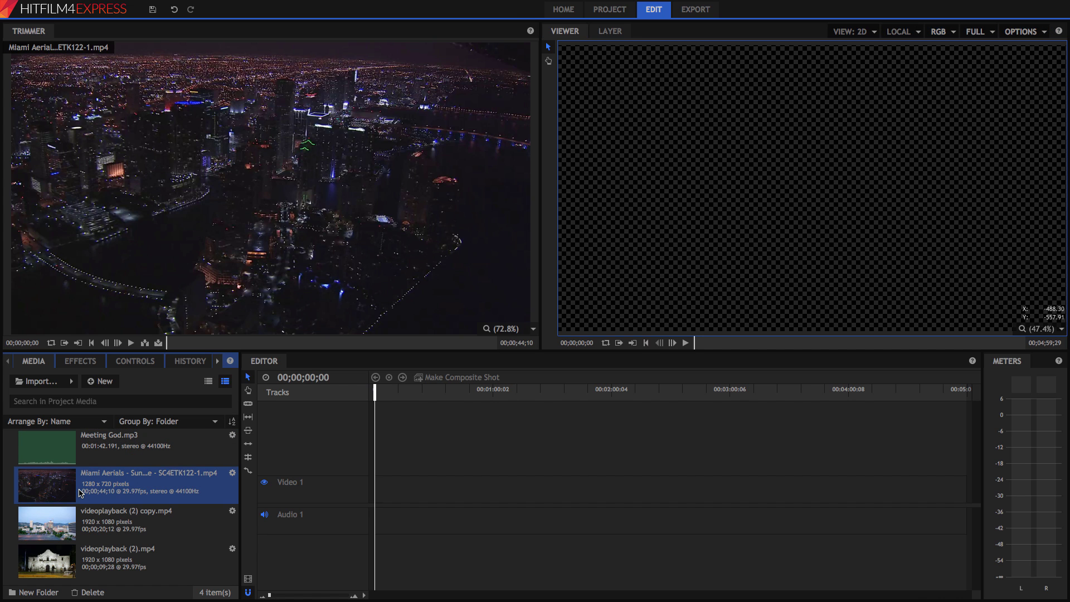
{"action": "left_click", "coordinate": [81, 519]}
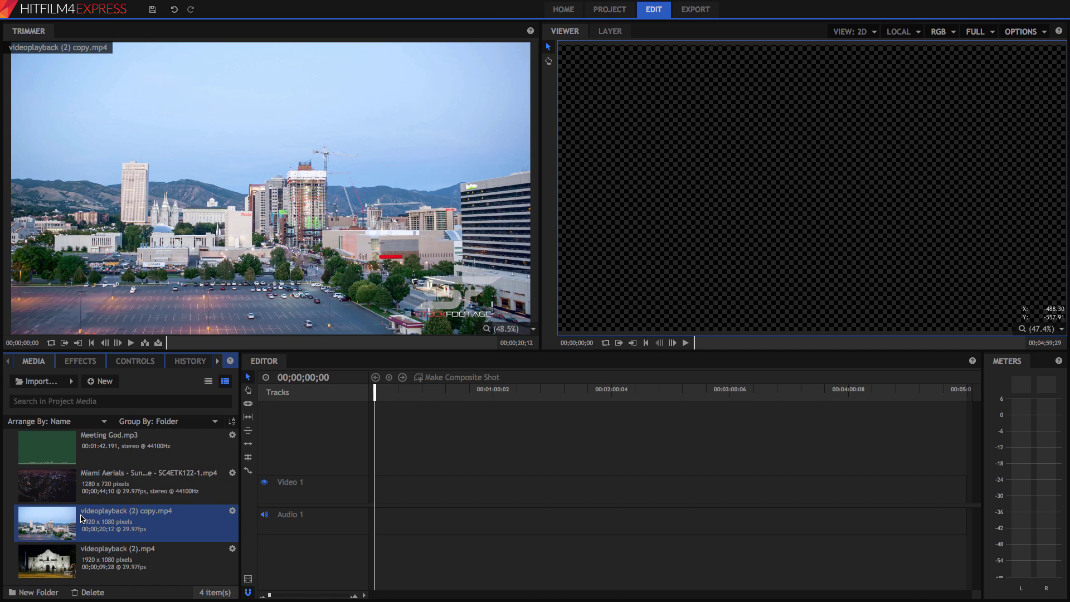
{"action": "left_click", "coordinate": [83, 551]}
{"action": "left_click", "coordinate": [89, 528]}
{"action": "left_click", "coordinate": [99, 559]}
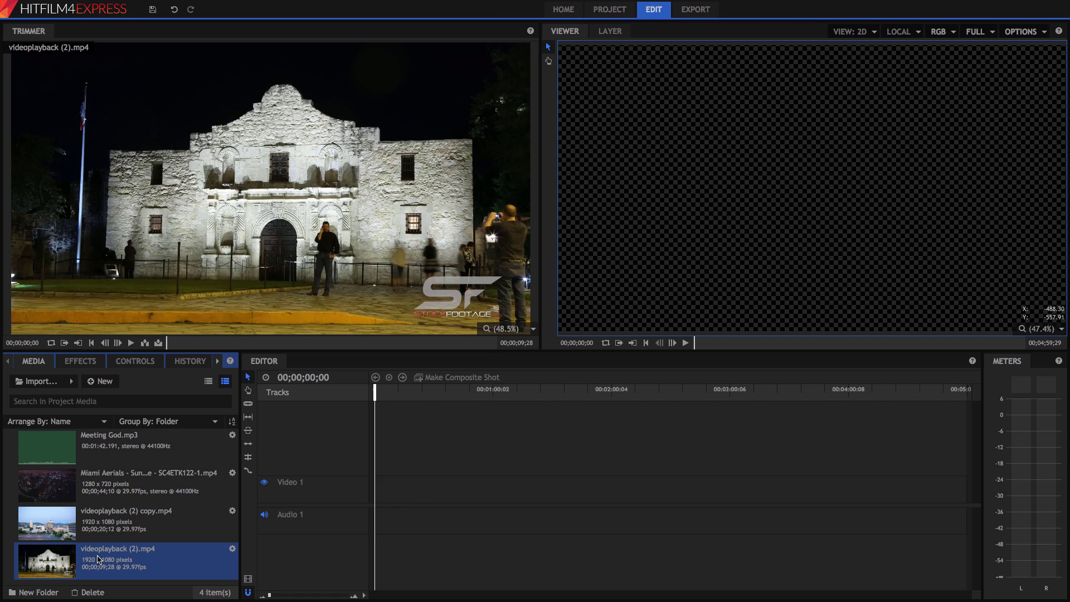
{"action": "left_click", "coordinate": [106, 447]}
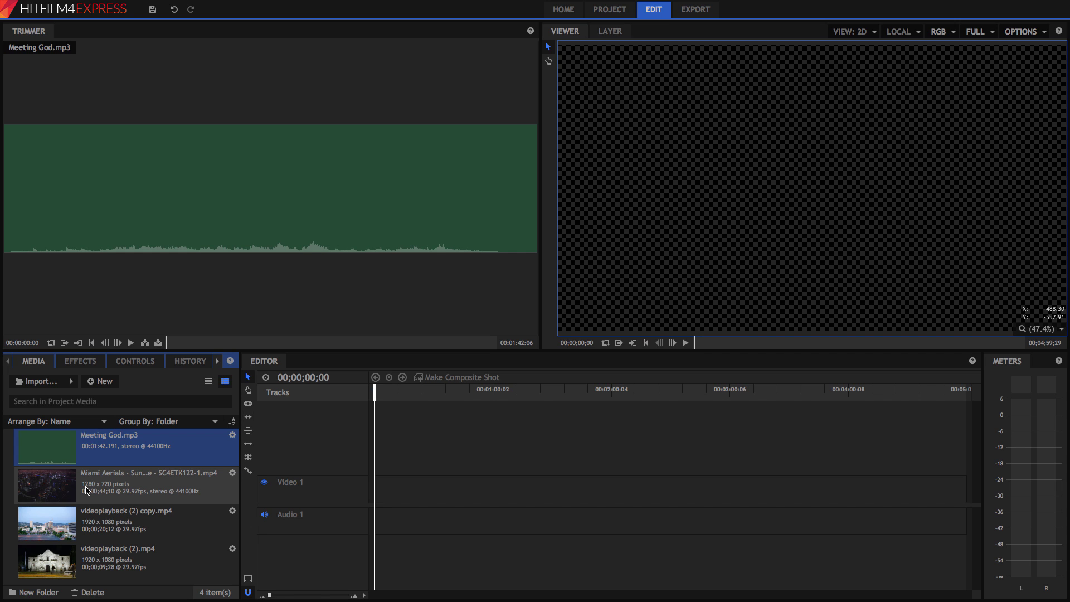
- Load the Miami Aerials clip in the Trimmer and mark its in-point
{"action": "left_click", "coordinate": [86, 491]}
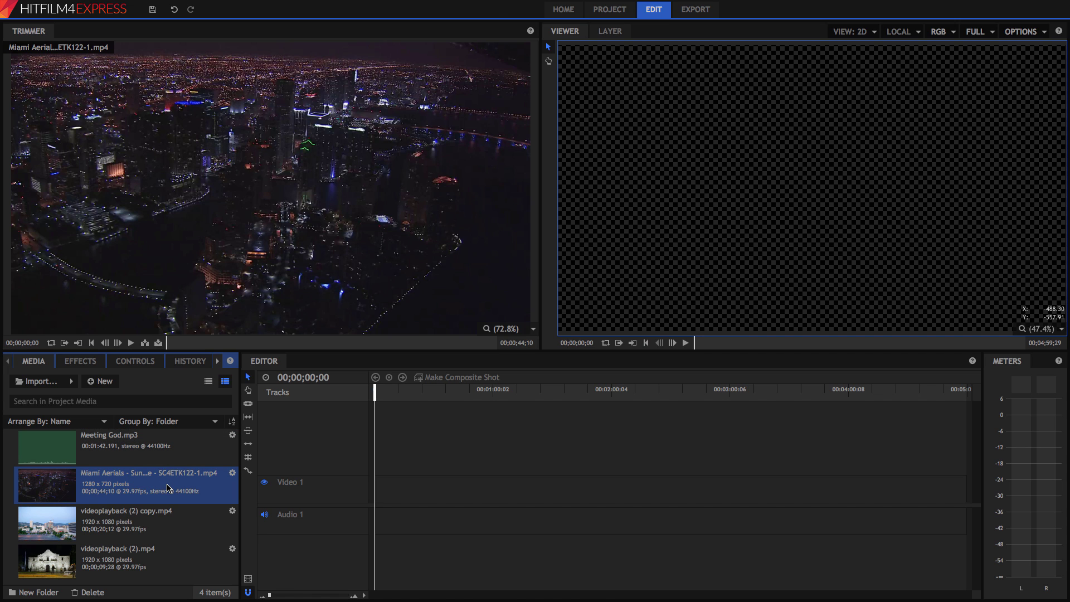
{"action": "left_click", "coordinate": [375, 391]}
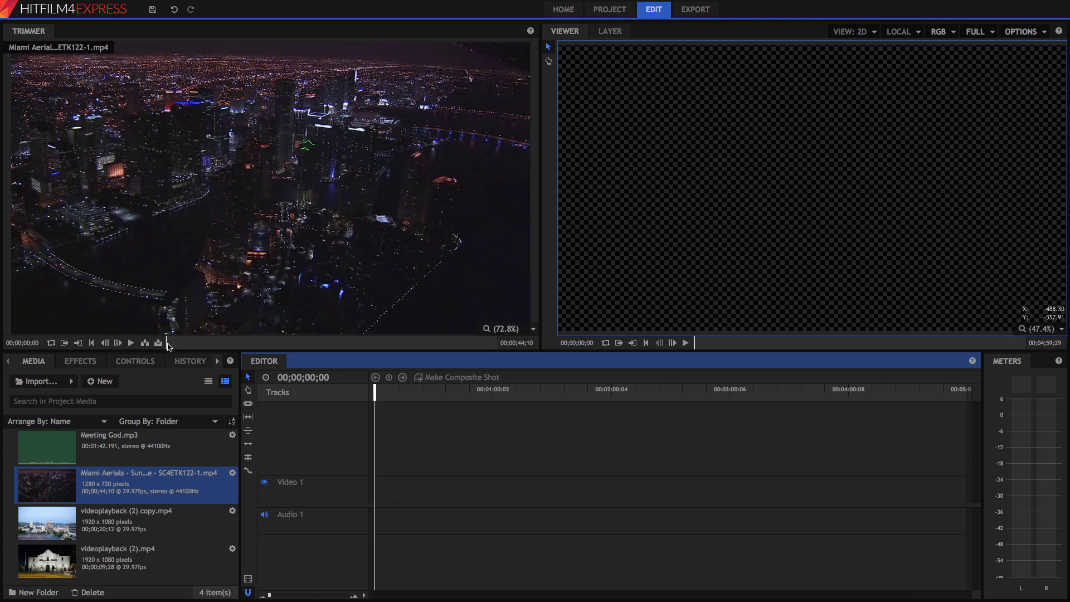
{"action": "left_click", "coordinate": [173, 344]}
{"action": "left_click_drag", "start_coordinate": [173, 344], "coordinate": [218, 344]}
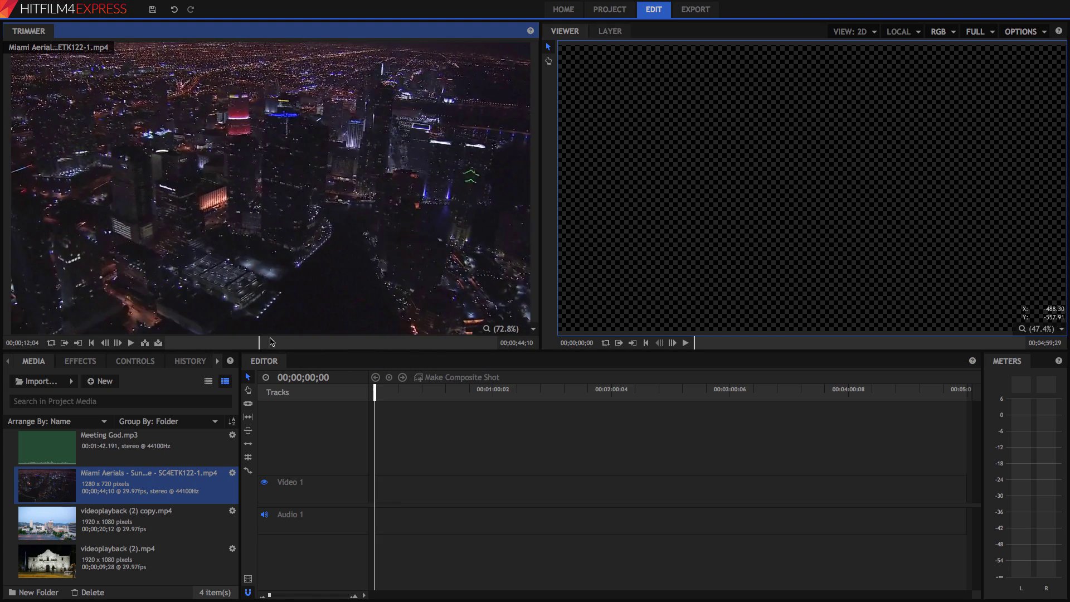
{"action": "left_click_drag", "start_coordinate": [272, 342], "coordinate": [370, 341]}
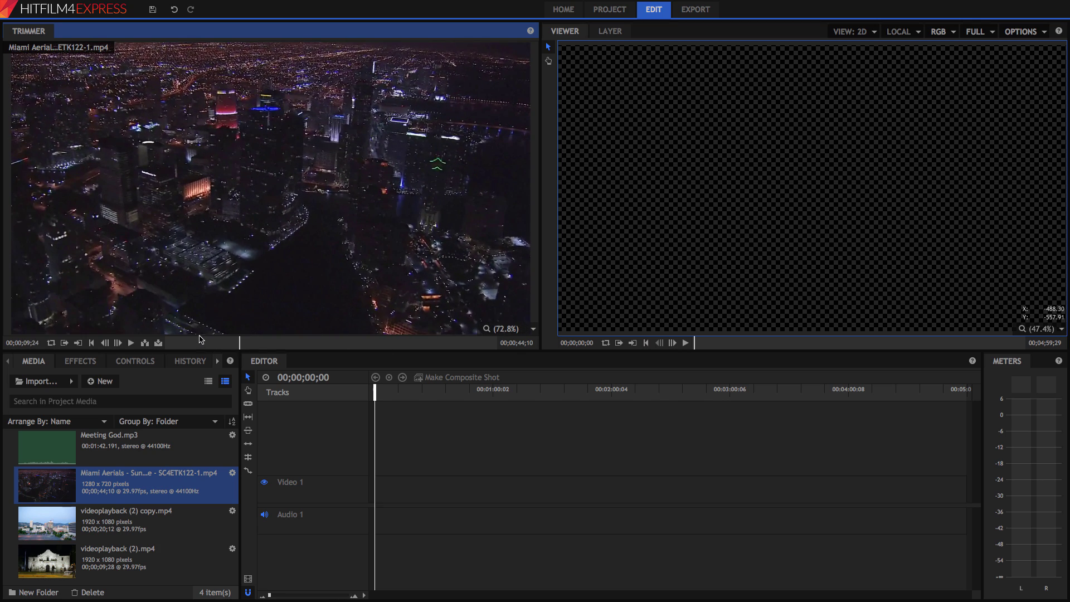
{"action": "left_click", "coordinate": [242, 341]}
{"action": "left_click_drag", "start_coordinate": [243, 342], "coordinate": [291, 341]}
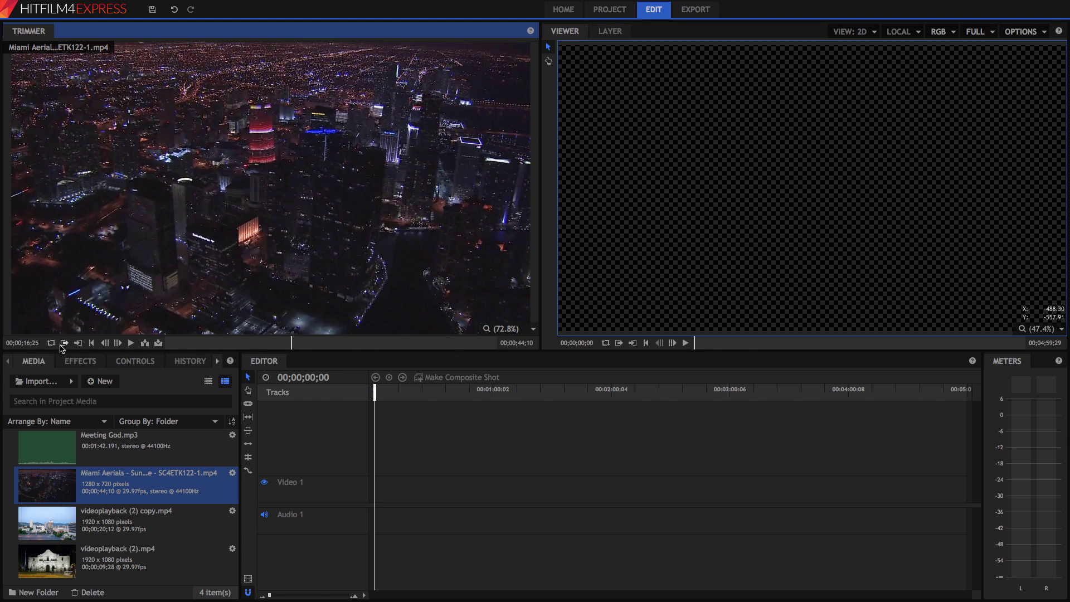
{"action": "left_click", "coordinate": [64, 344]}
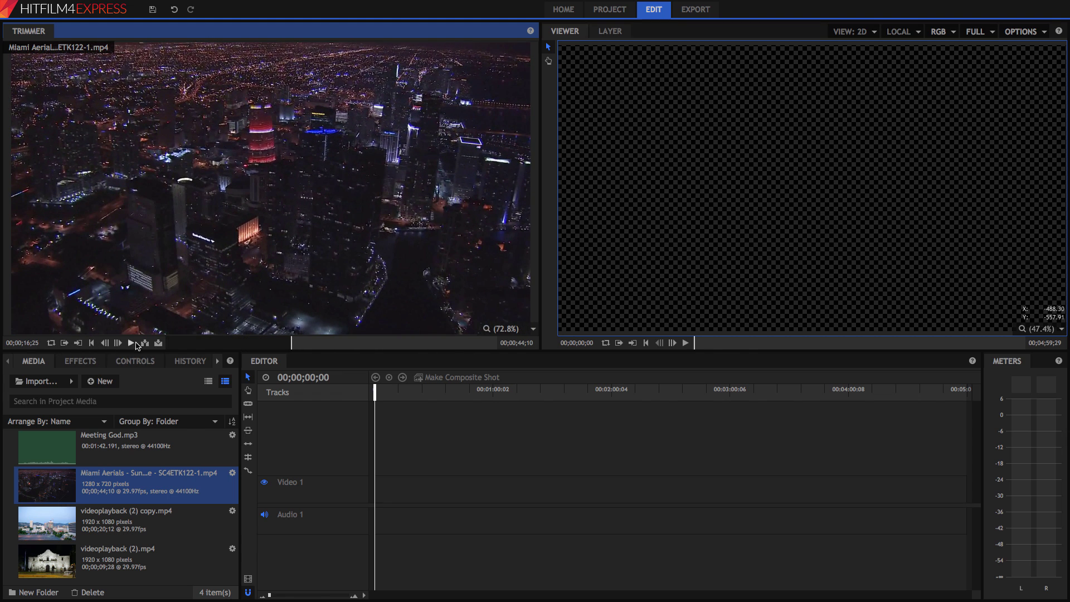
{"action": "left_click", "coordinate": [295, 341]}
- Mark the Miami clip's out-point and insert the trimmed section
{"action": "left_click_drag", "start_coordinate": [295, 341], "coordinate": [450, 342]}
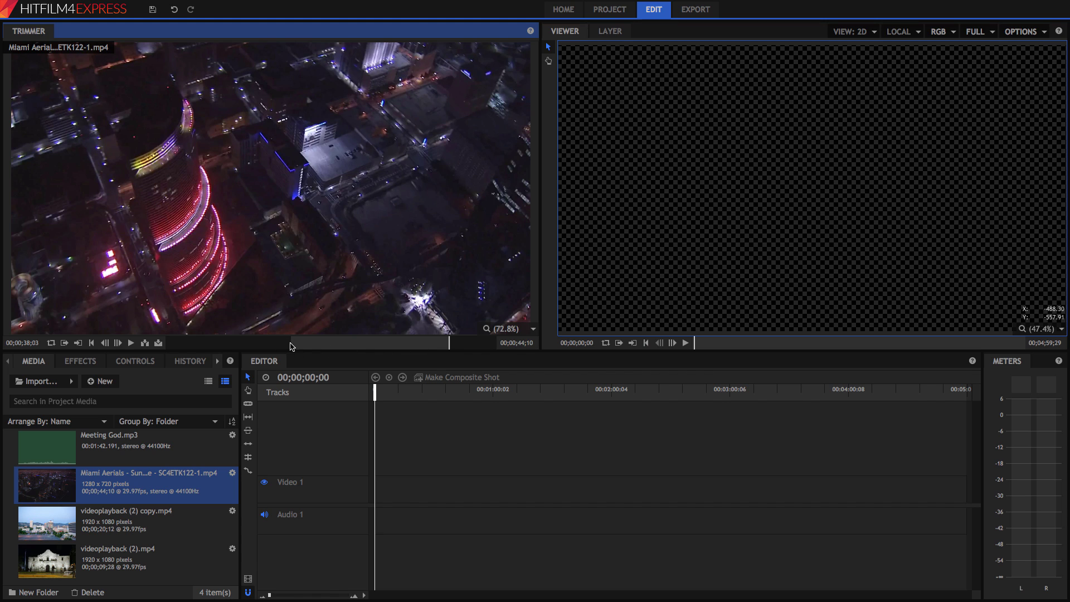
{"action": "left_click_drag", "start_coordinate": [289, 346], "coordinate": [382, 343]}
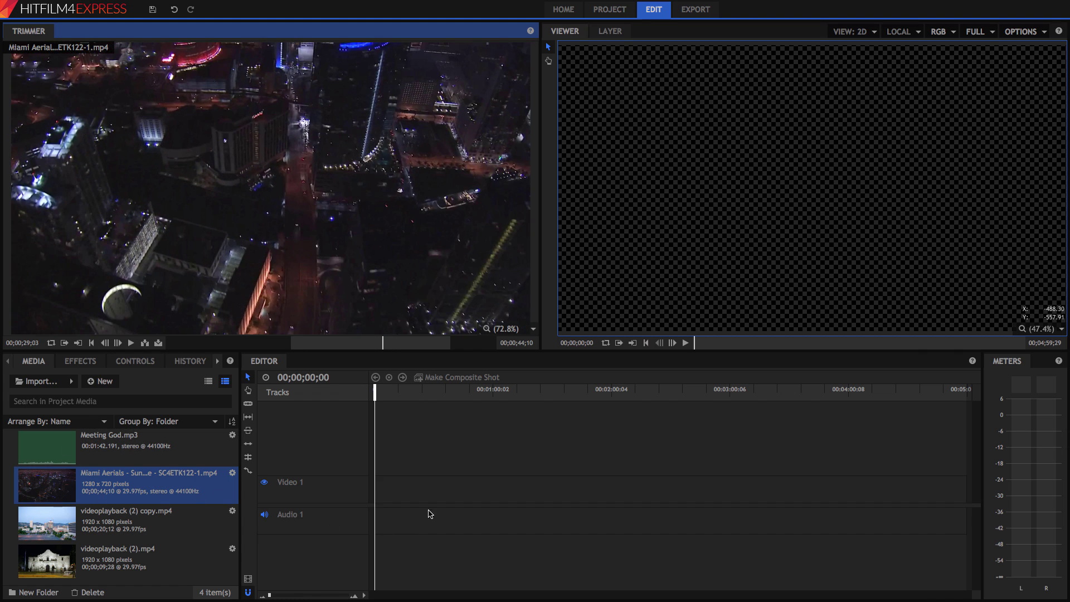
{"action": "left_click_drag", "start_coordinate": [293, 344], "coordinate": [430, 346]}
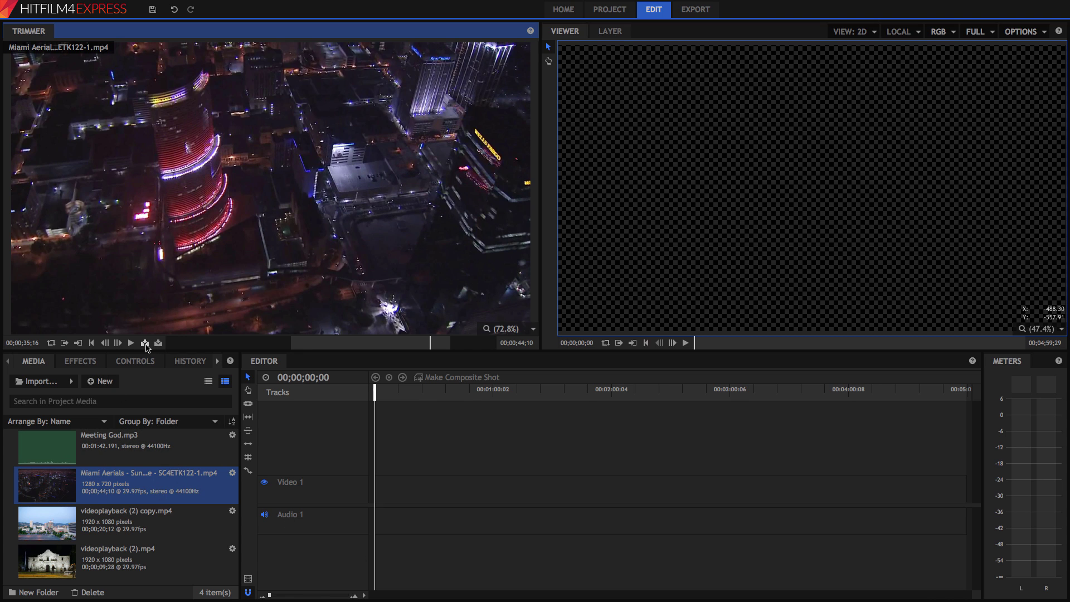
{"action": "left_click", "coordinate": [146, 345]}
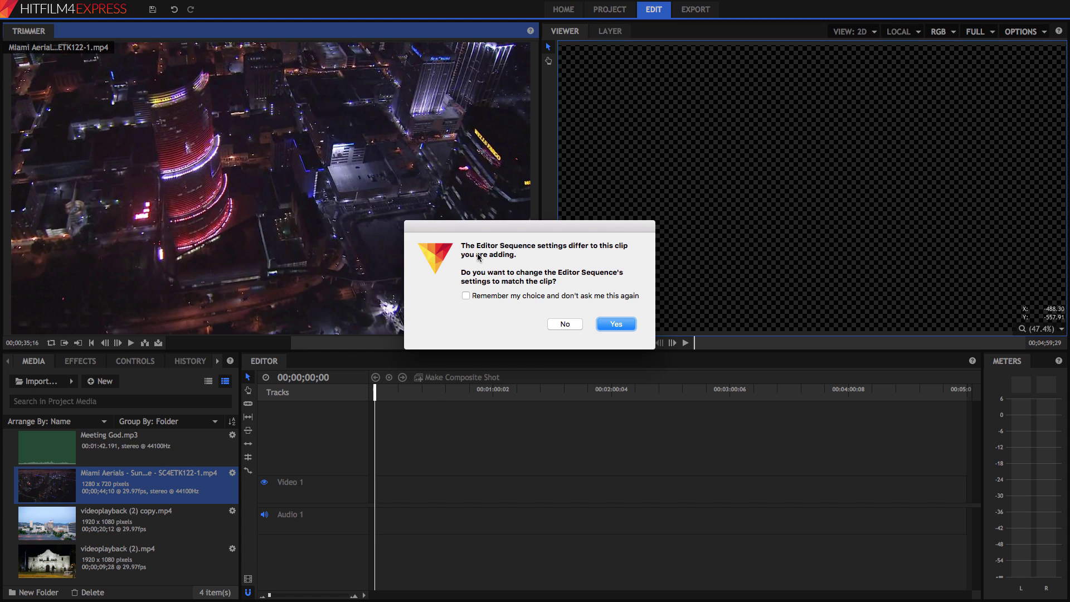
- Match the sequence settings to the Miami clip and move it to the timeline start
{"action": "left_click", "coordinate": [616, 324]}
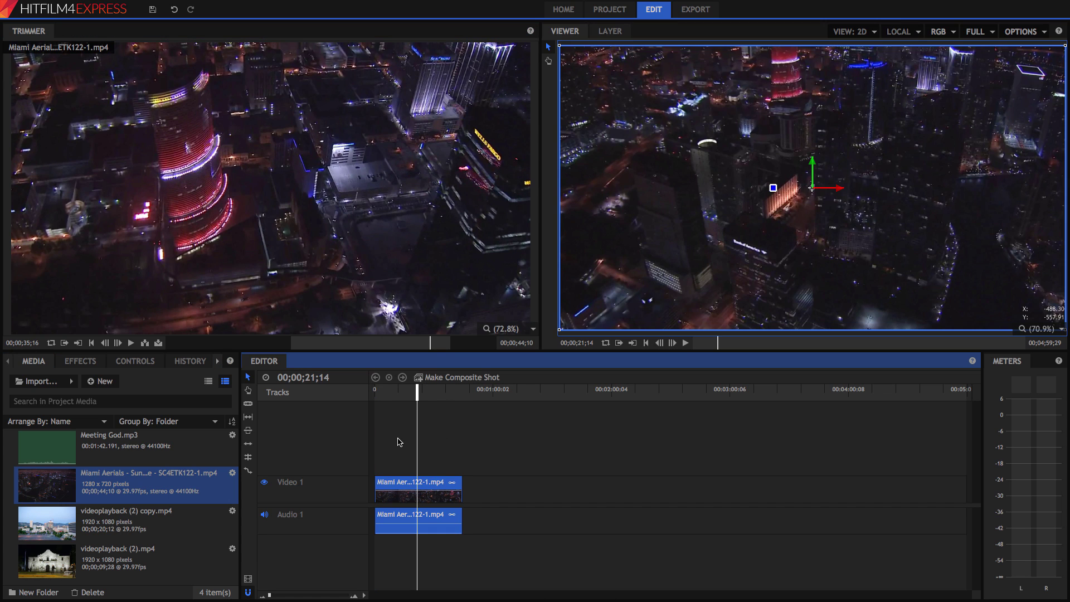
{"action": "key", "text": "ctrl+z"}
{"action": "key", "text": "ctrl+shift+z"}
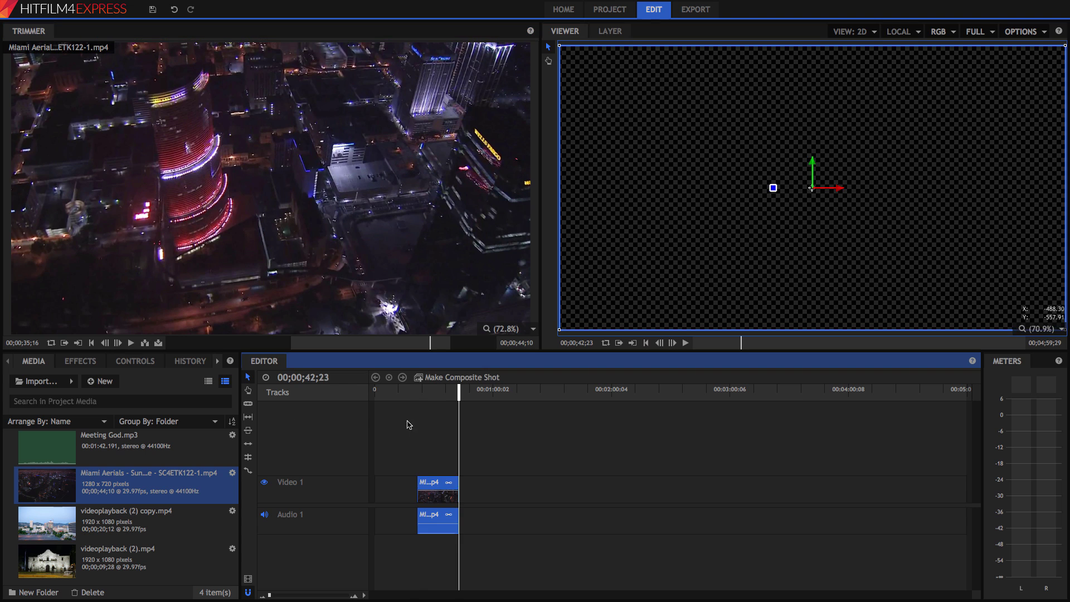
{"action": "left_click", "coordinate": [452, 424]}
{"action": "left_click_drag", "start_coordinate": [431, 490], "coordinate": [389, 489]}
- Scrub through the Miami clip in the sequence and adjust the timeline zoom
{"action": "left_click", "coordinate": [389, 394]}
{"action": "left_click_drag", "start_coordinate": [388, 393], "coordinate": [372, 394]}
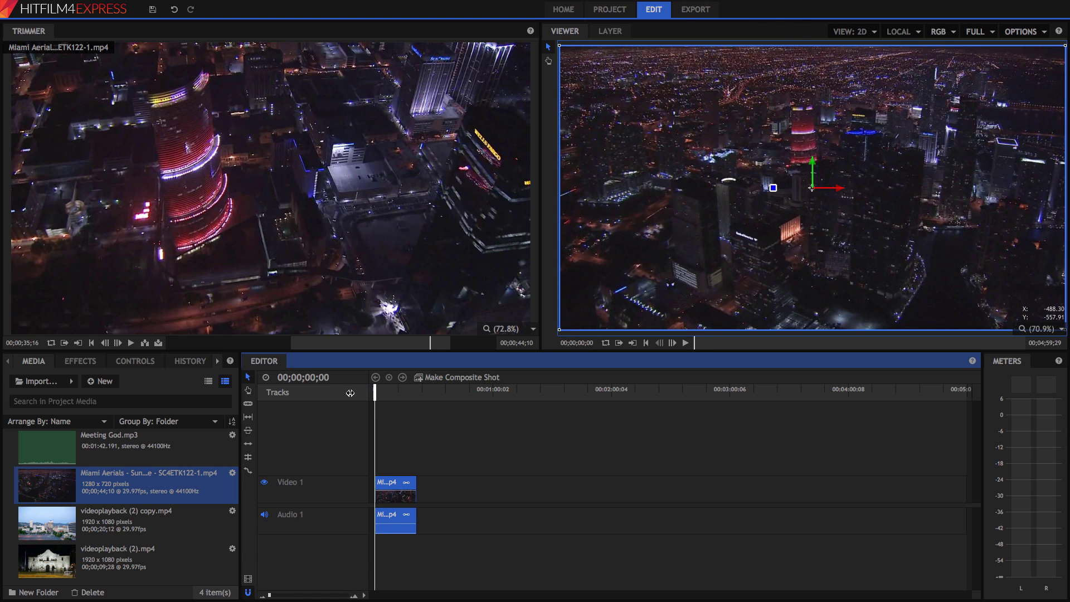
{"action": "mouse_move", "coordinate": [374, 393]}
{"action": "left_mouse_down"}
{"action": "mouse_move", "coordinate": [736, 406]}
{"action": "mouse_move", "coordinate": [908, 397]}
{"action": "mouse_move", "coordinate": [375, 394]}
{"action": "left_mouse_up"}
{"action": "left_click_drag", "start_coordinate": [273, 595], "coordinate": [347, 595]}
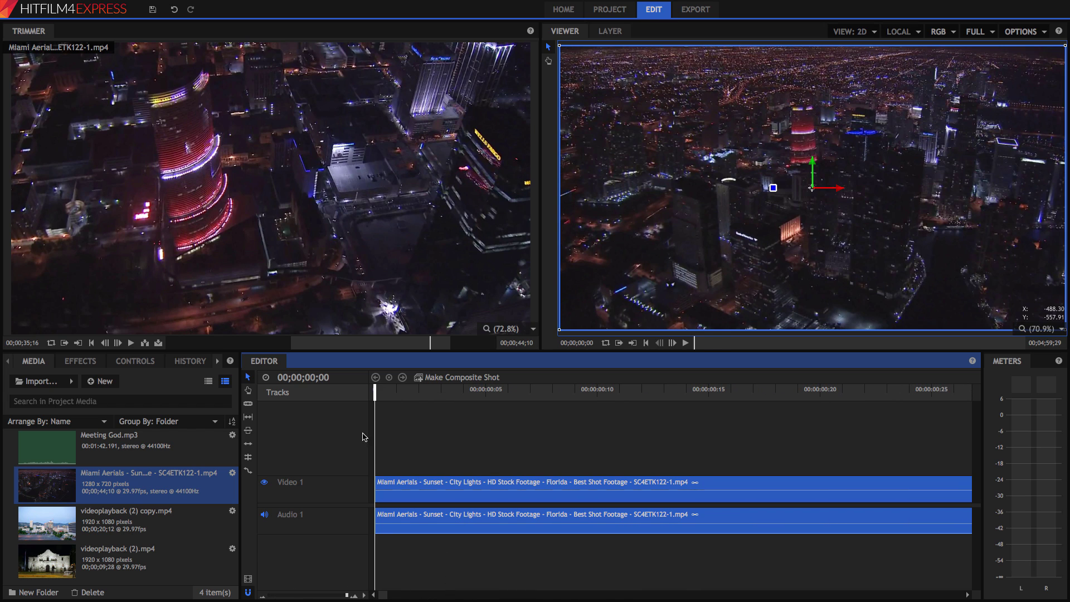
{"action": "left_click", "coordinate": [387, 394]}
{"action": "mouse_move", "coordinate": [387, 395]}
{"action": "left_mouse_down"}
{"action": "mouse_move", "coordinate": [715, 413]}
{"action": "mouse_move", "coordinate": [374, 396]}
{"action": "left_mouse_up"}
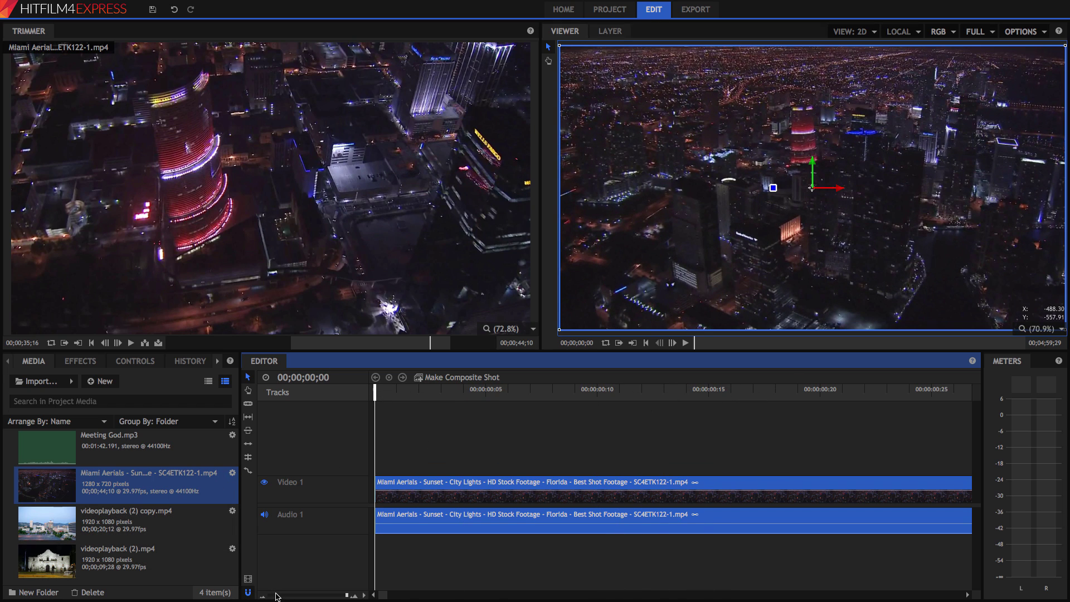
{"action": "left_click", "coordinate": [277, 597]}
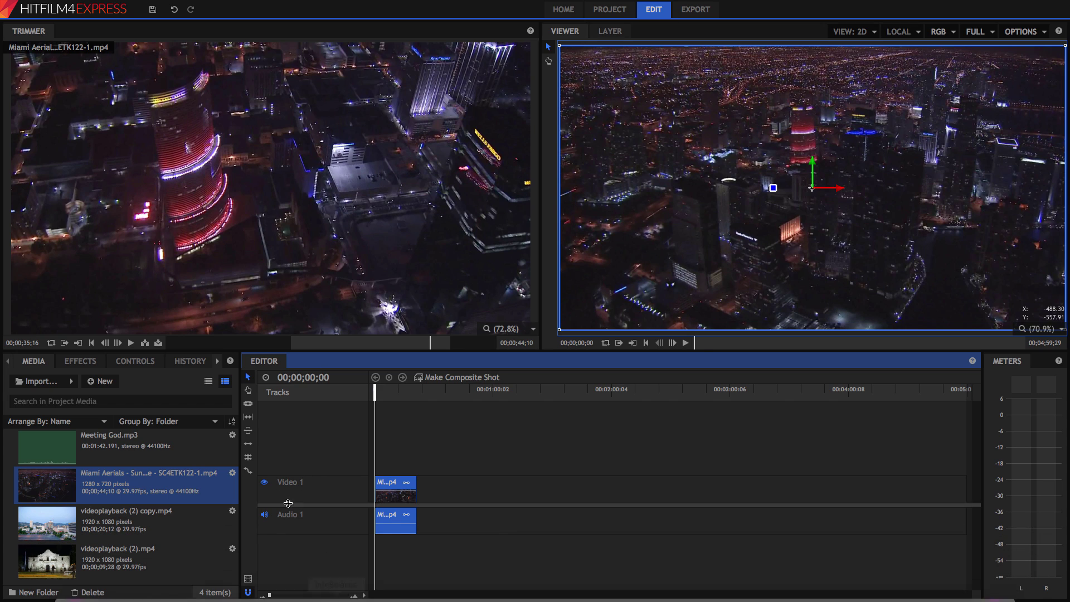
{"action": "left_click", "coordinate": [144, 519]}
{"action": "left_click_drag", "start_coordinate": [55, 532], "coordinate": [424, 500]}
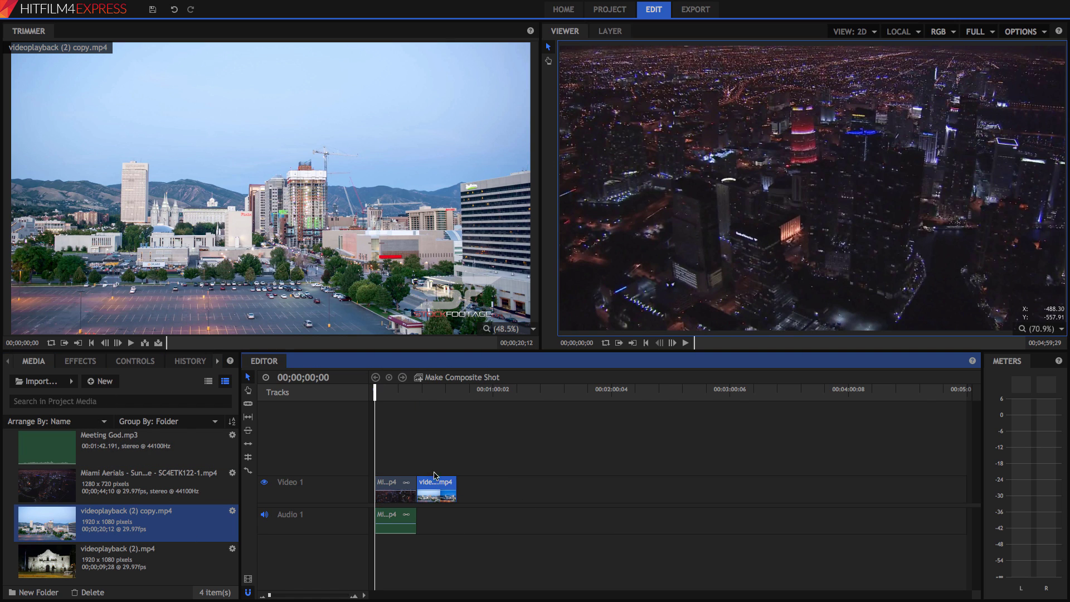
{"action": "left_click_drag", "start_coordinate": [424, 392], "coordinate": [438, 393]}
{"action": "left_click_drag", "start_coordinate": [82, 562], "coordinate": [466, 493]}
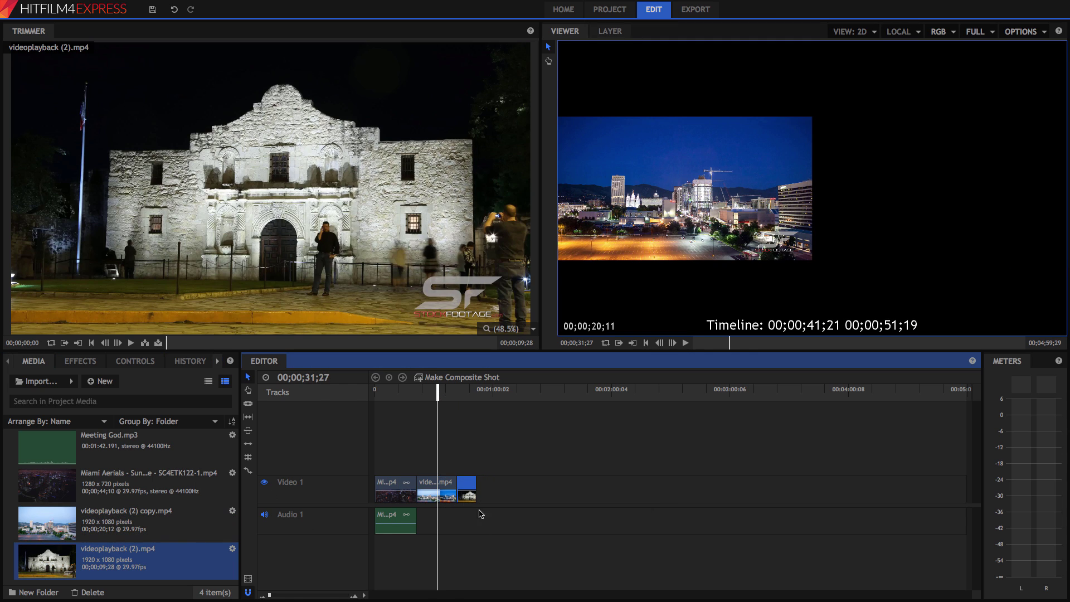
{"action": "mouse_move", "coordinate": [451, 399]}
{"action": "left_mouse_down"}
{"action": "mouse_move", "coordinate": [480, 397]}
{"action": "mouse_move", "coordinate": [441, 397]}
{"action": "left_mouse_up"}
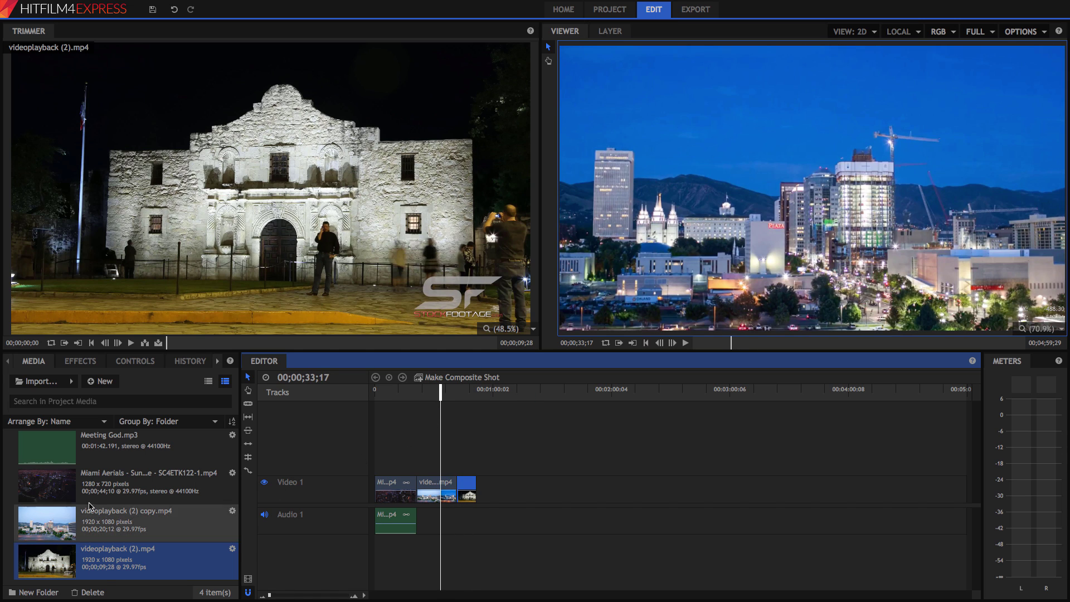
{"action": "left_click", "coordinate": [113, 483]}
{"action": "left_click", "coordinate": [117, 527]}
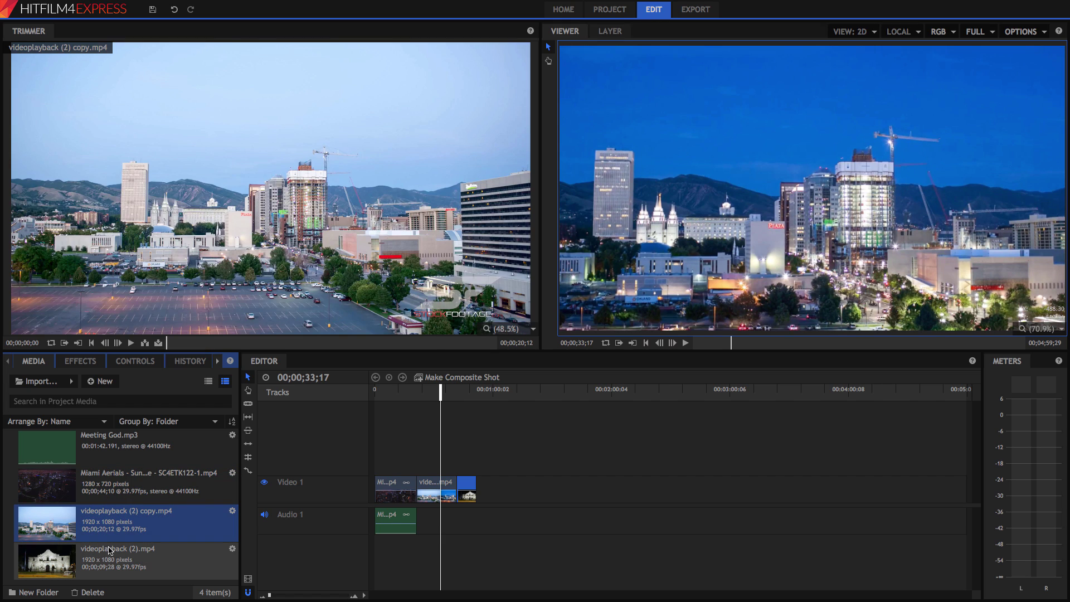
{"action": "left_click", "coordinate": [99, 568]}
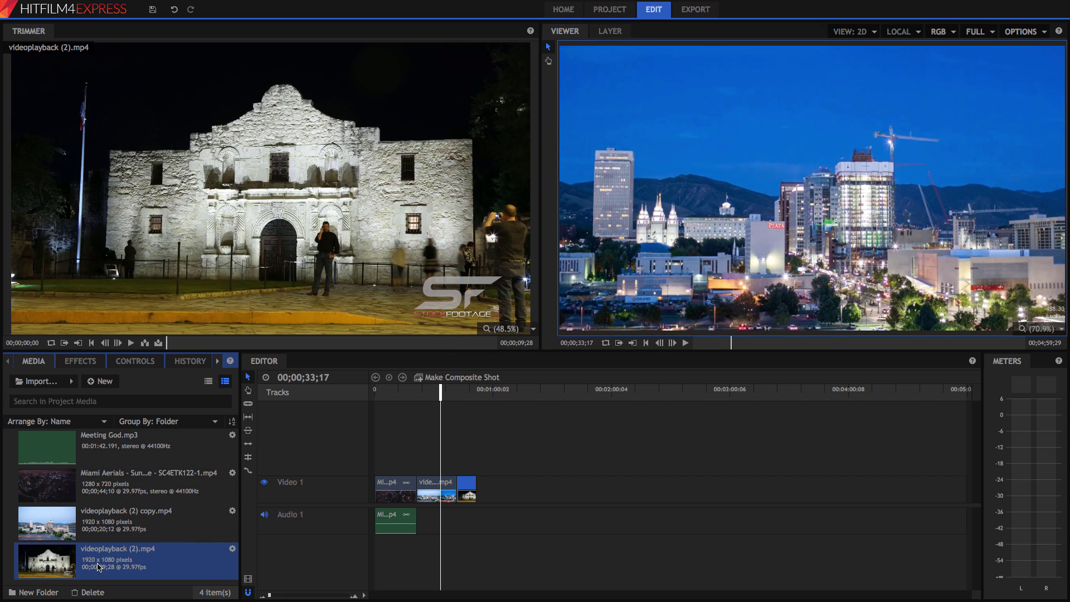
{"action": "left_click", "coordinate": [444, 480]}
{"action": "left_click", "coordinate": [466, 484]}
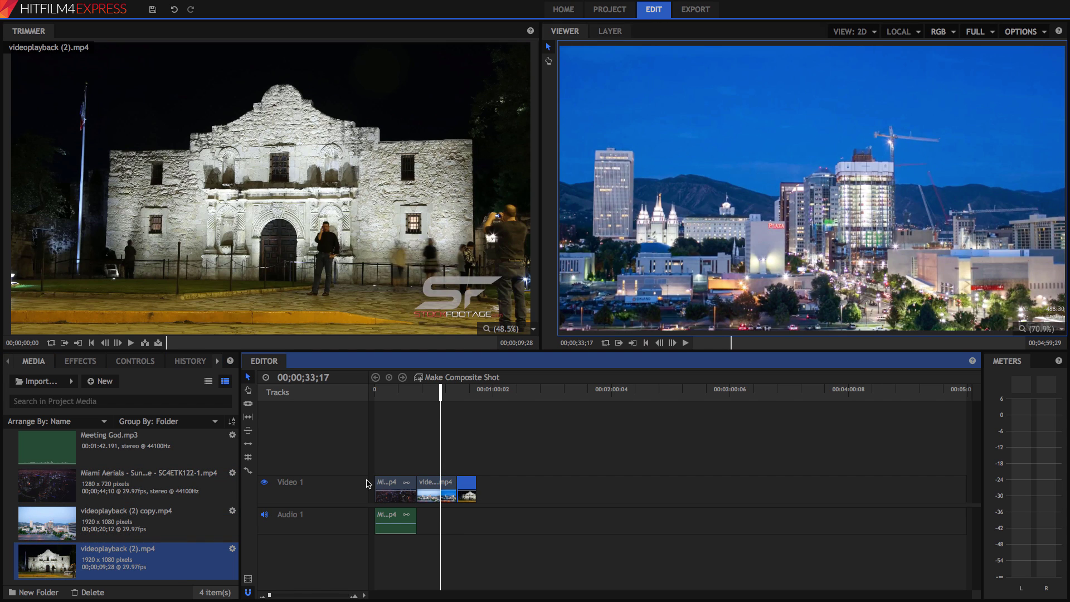
{"action": "left_click", "coordinate": [375, 392]}
{"action": "key", "text": "space"}
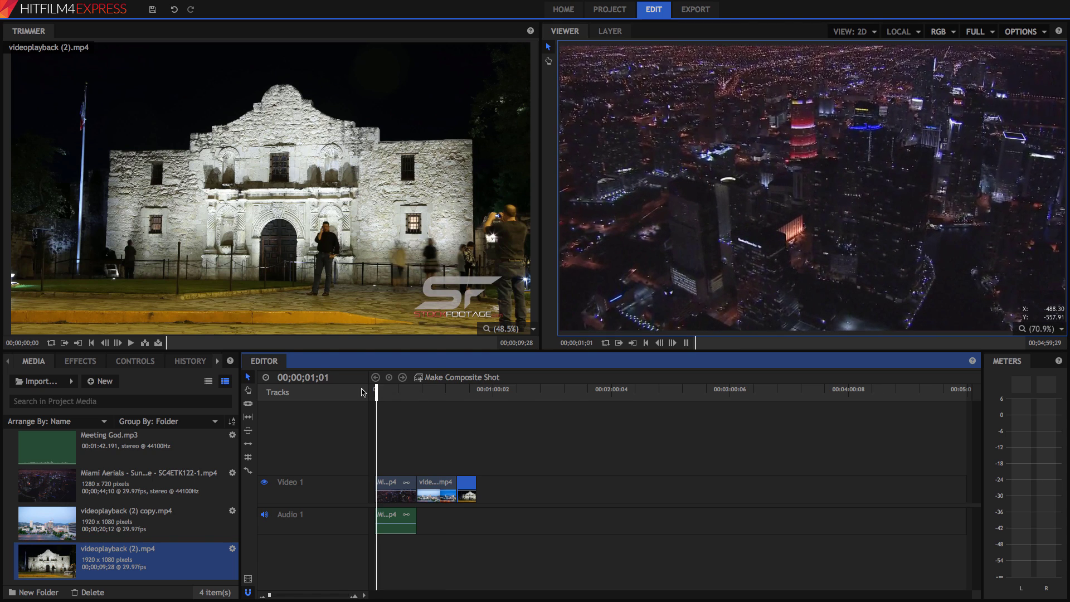
{"action": "left_click", "coordinate": [404, 392]}
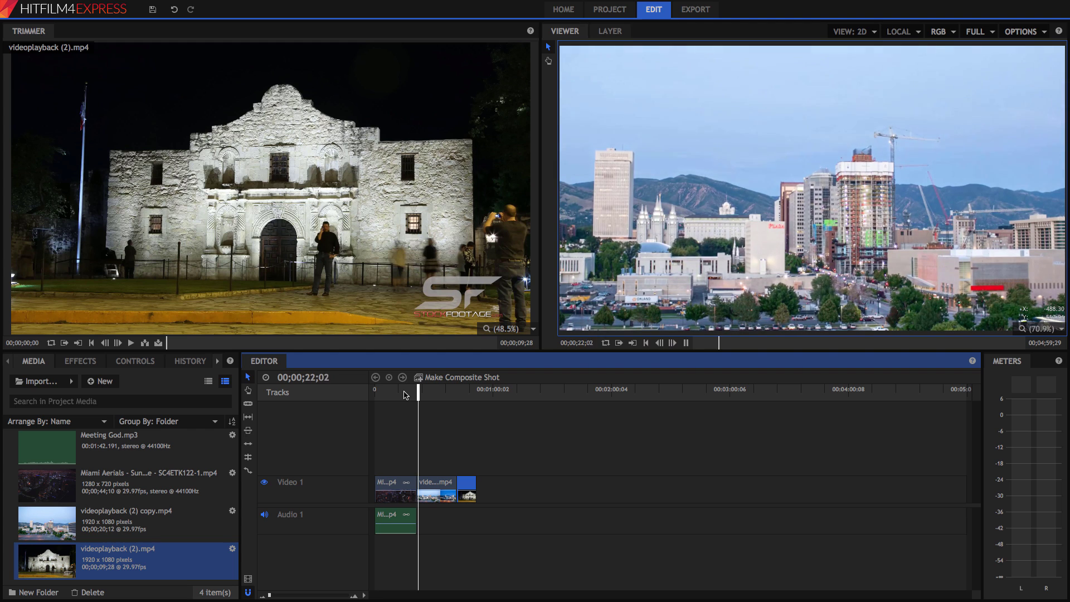
{"action": "left_click", "coordinate": [449, 393]}
{"action": "key", "text": "space"}
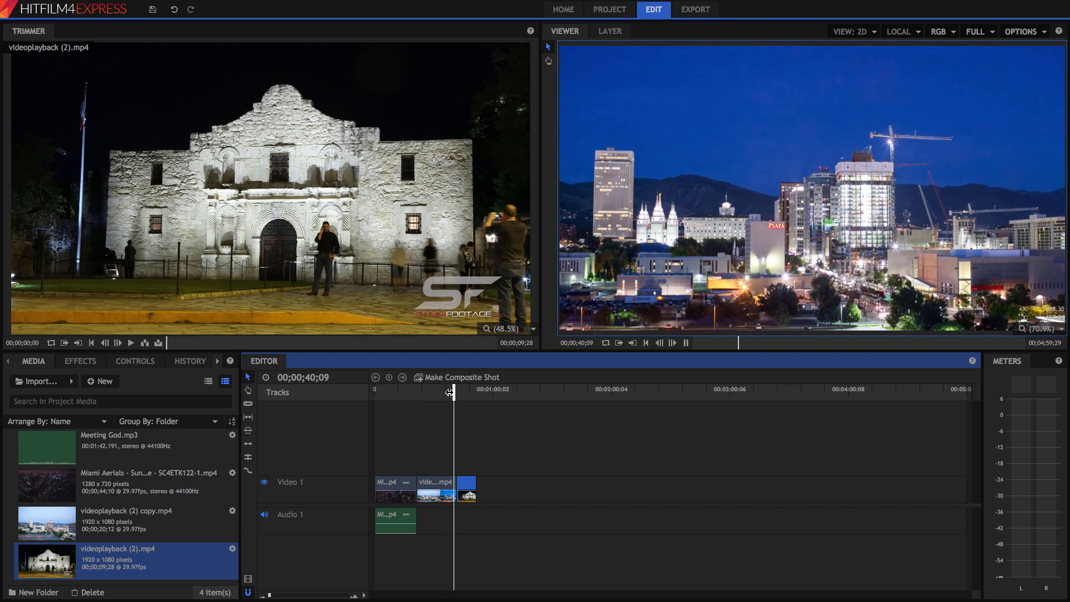
{"action": "key", "text": "space"}
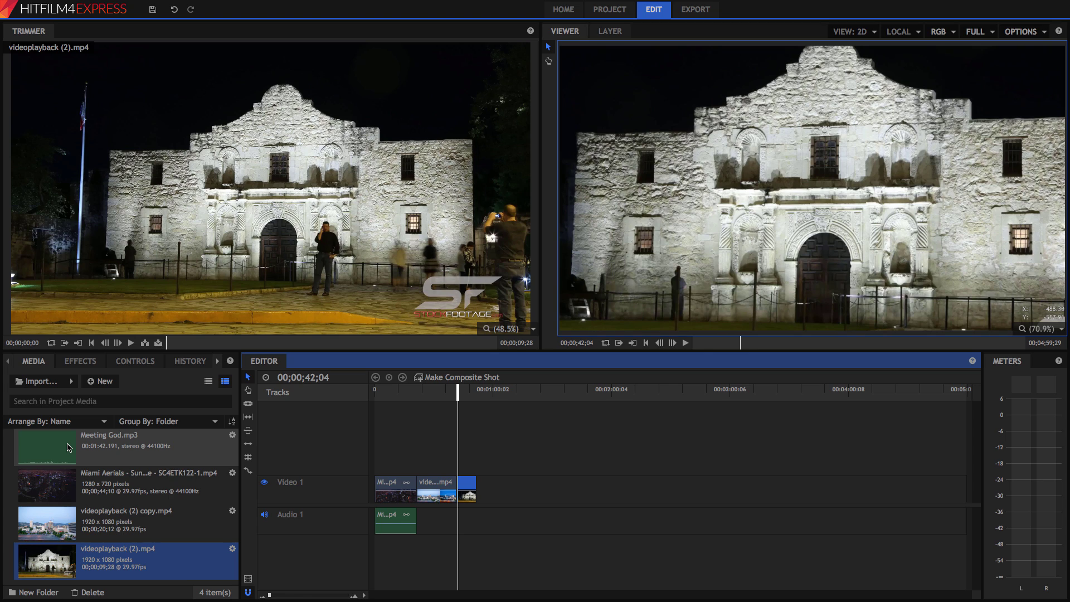
- Add Meeting God.mp3 on Audio 2, trim its start, and slide it to the timeline beginning
{"action": "left_click_drag", "start_coordinate": [68, 447], "coordinate": [378, 542]}
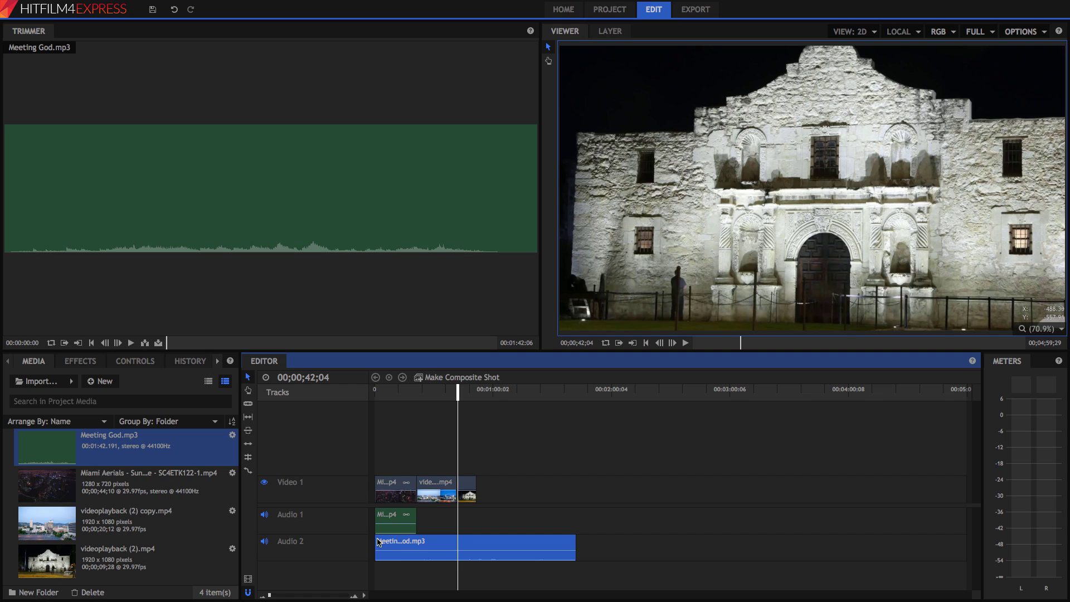
{"action": "left_click_drag", "start_coordinate": [377, 541], "coordinate": [437, 539]}
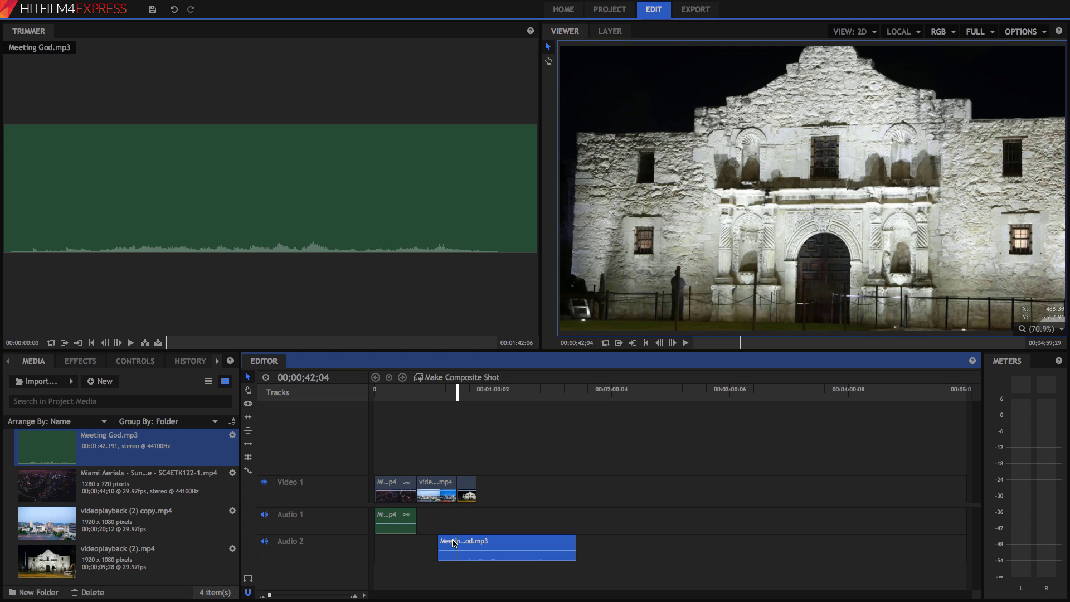
{"action": "left_click_drag", "start_coordinate": [454, 543], "coordinate": [391, 542]}
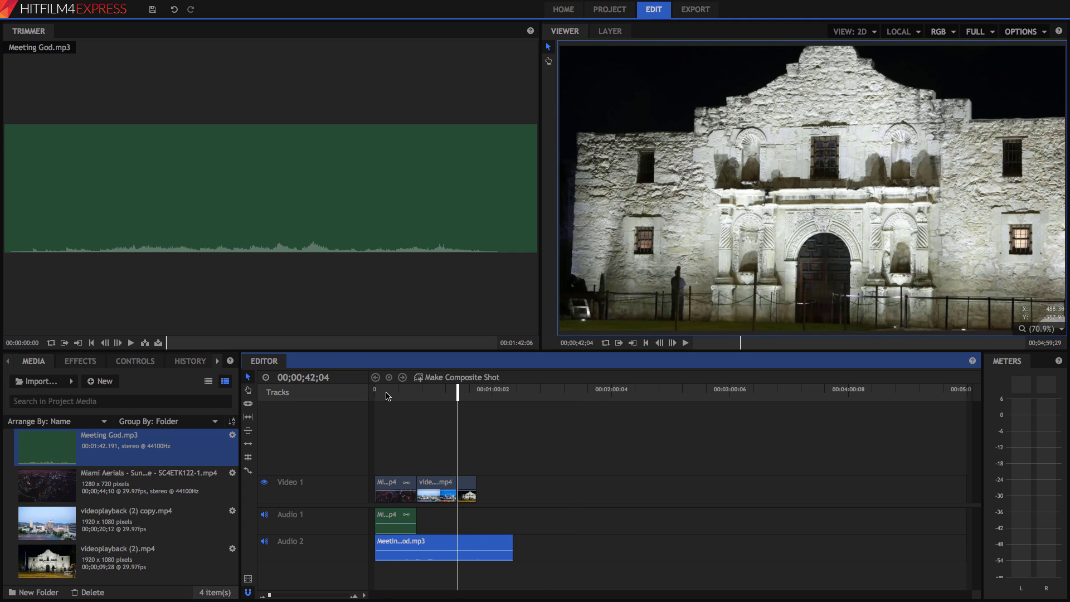
- Play the edit from the beginning, stop it, and select the Miami clip
{"action": "left_click", "coordinate": [386, 394]}
{"action": "key", "text": "space"}
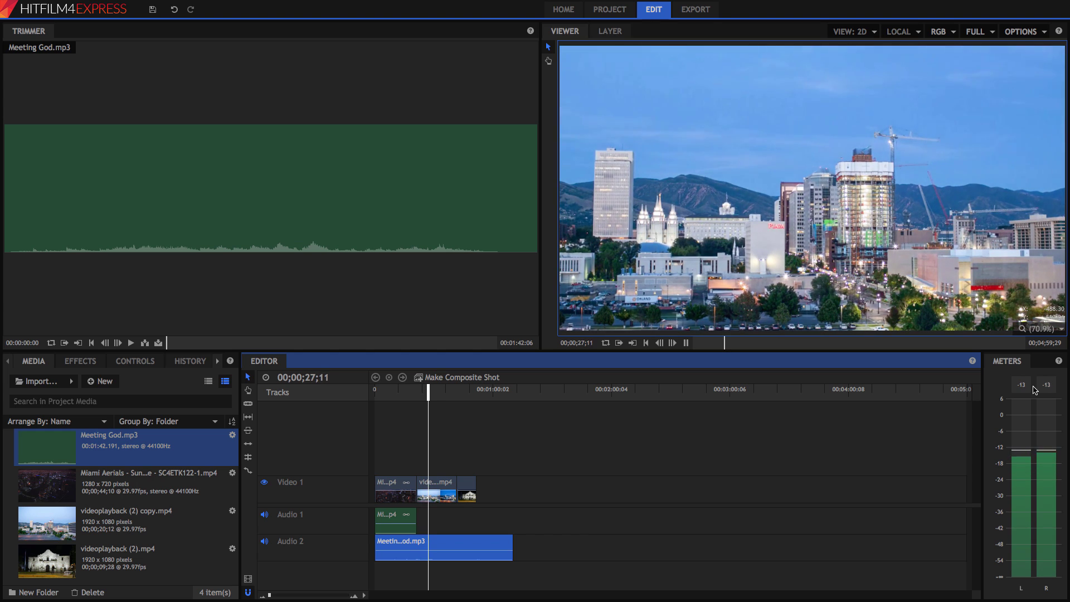
{"action": "key", "text": "space"}
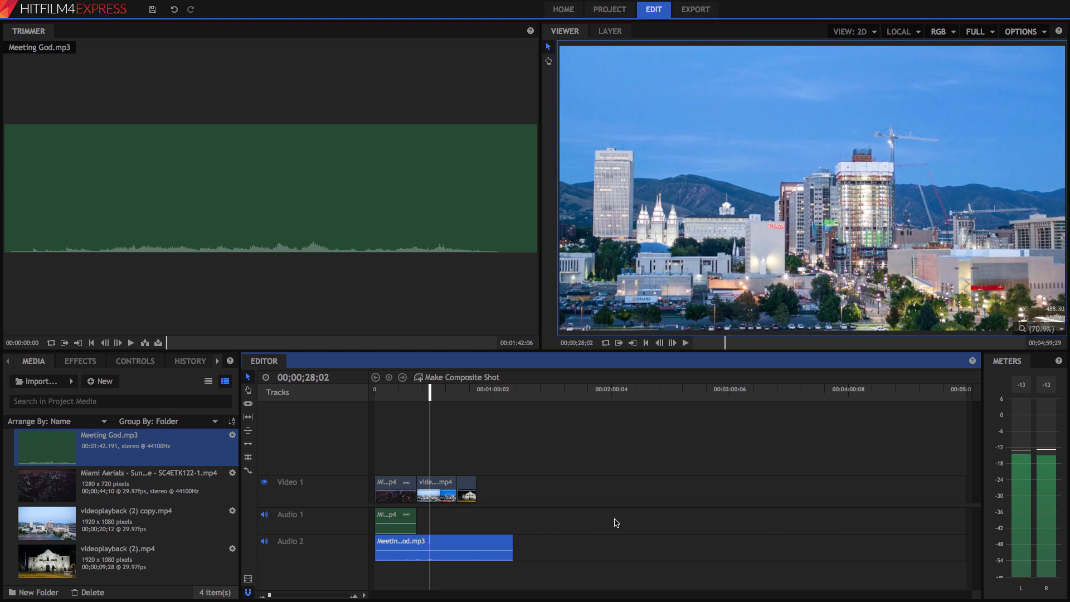
{"action": "left_click", "coordinate": [398, 517]}
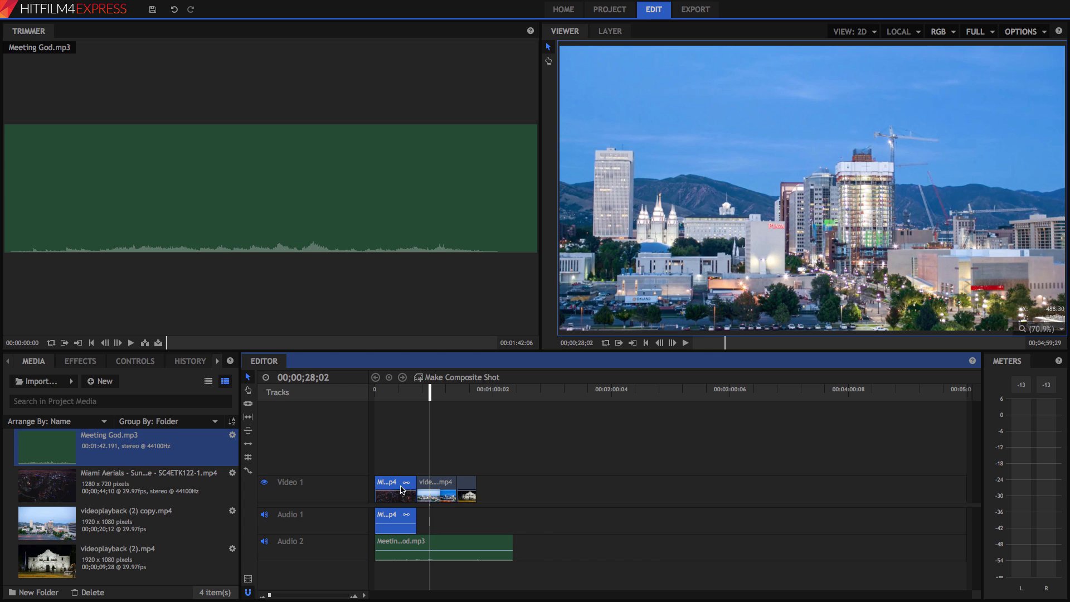
- Unlink the Miami clip's video and audio and select only its audio
{"action": "left_click_drag", "start_coordinate": [385, 395], "coordinate": [401, 396]}
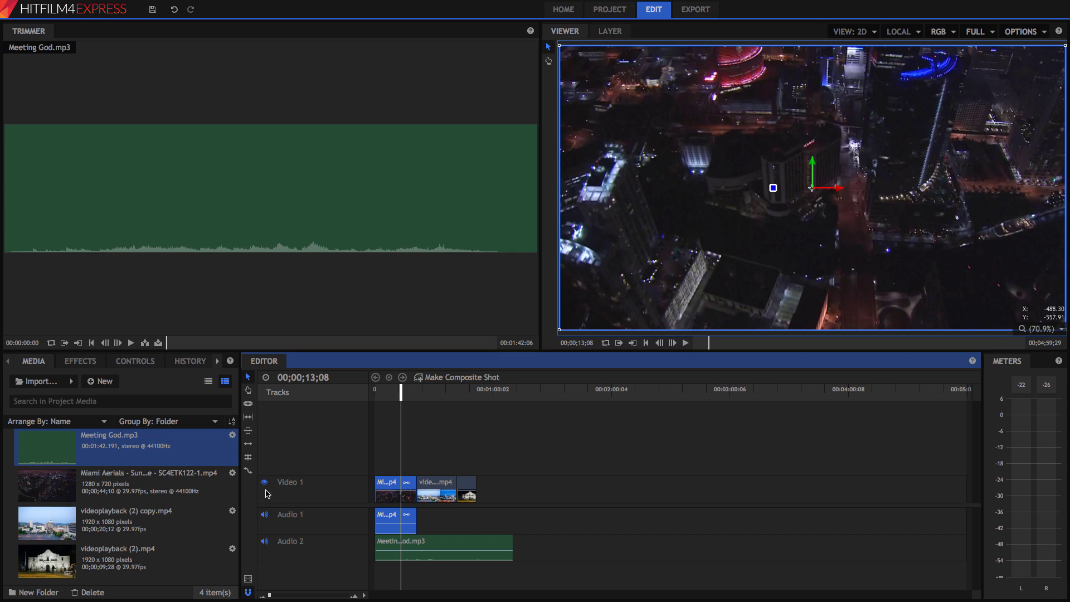
{"action": "left_click", "coordinate": [389, 547]}
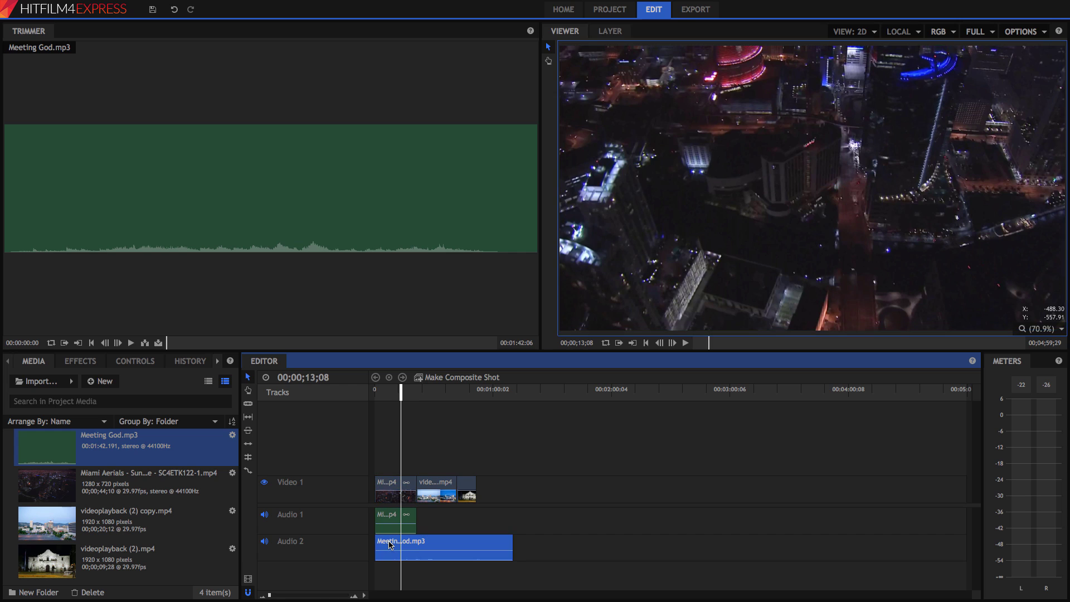
{"action": "left_click", "coordinate": [389, 520]}
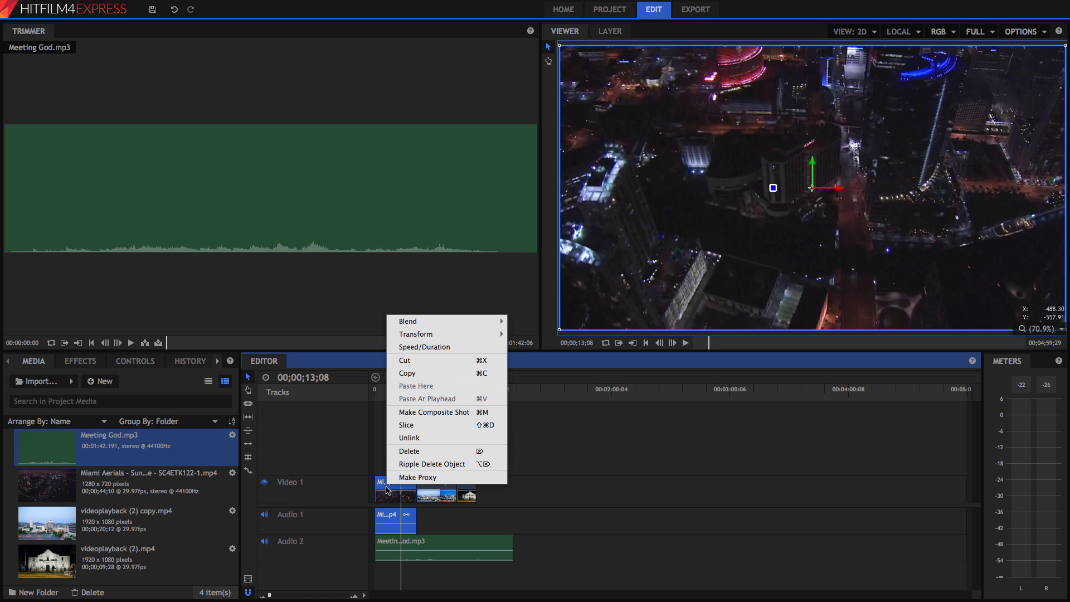
{"action": "left_click", "coordinate": [409, 438]}
{"action": "left_click", "coordinate": [427, 518]}
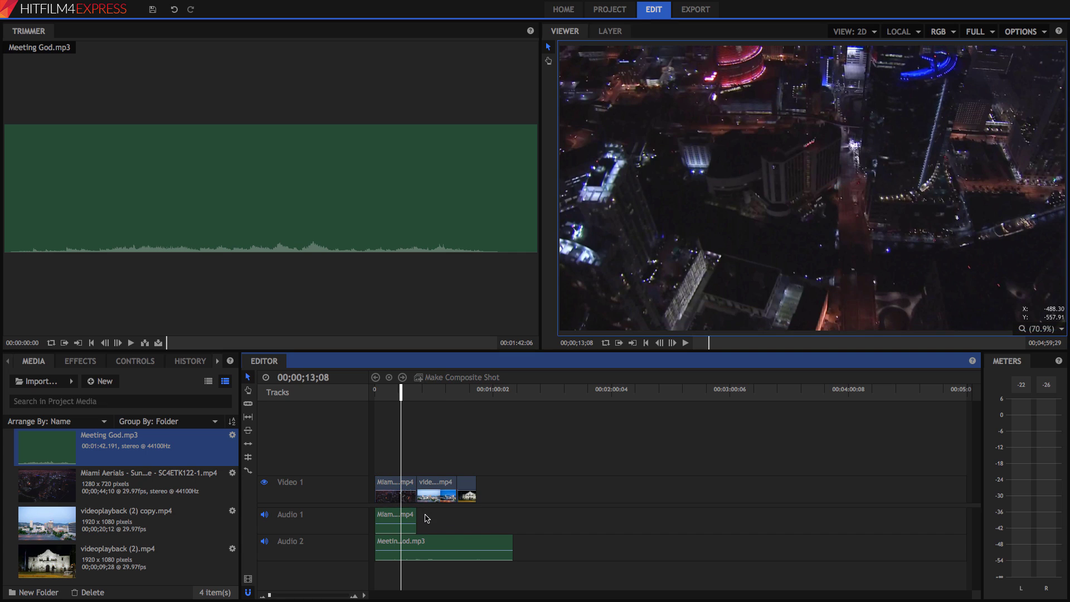
{"action": "left_click", "coordinate": [398, 485]}
{"action": "left_click", "coordinate": [397, 517]}
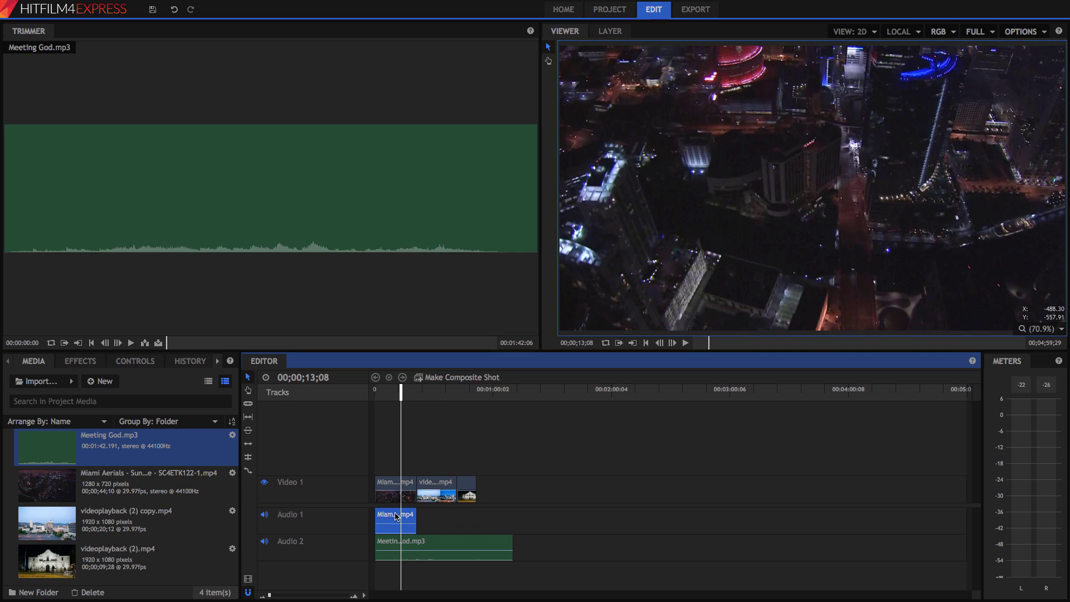
- Delete the Miami audio, move the music to Audio 1 and the timelapse to Video 2
{"action": "key", "text": "Delete"}
{"action": "left_click_drag", "start_coordinate": [393, 544], "coordinate": [401, 518]}
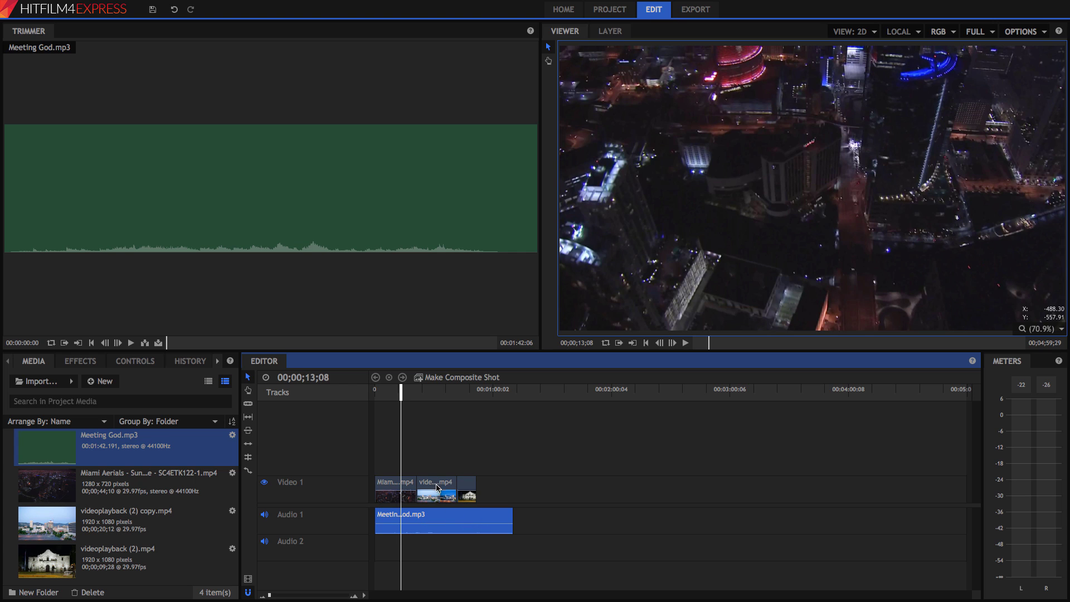
{"action": "left_click_drag", "start_coordinate": [438, 489], "coordinate": [392, 465]}
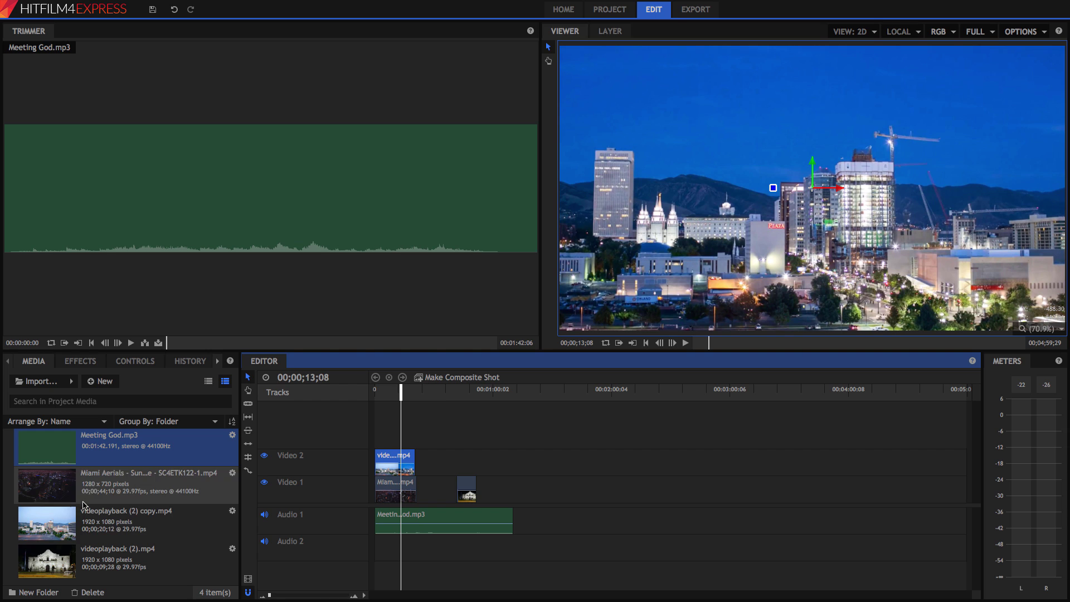
- Delete the accidentally added Miami Aerials clip and play the edit from 0
{"action": "left_click_drag", "start_coordinate": [84, 492], "coordinate": [379, 437]}
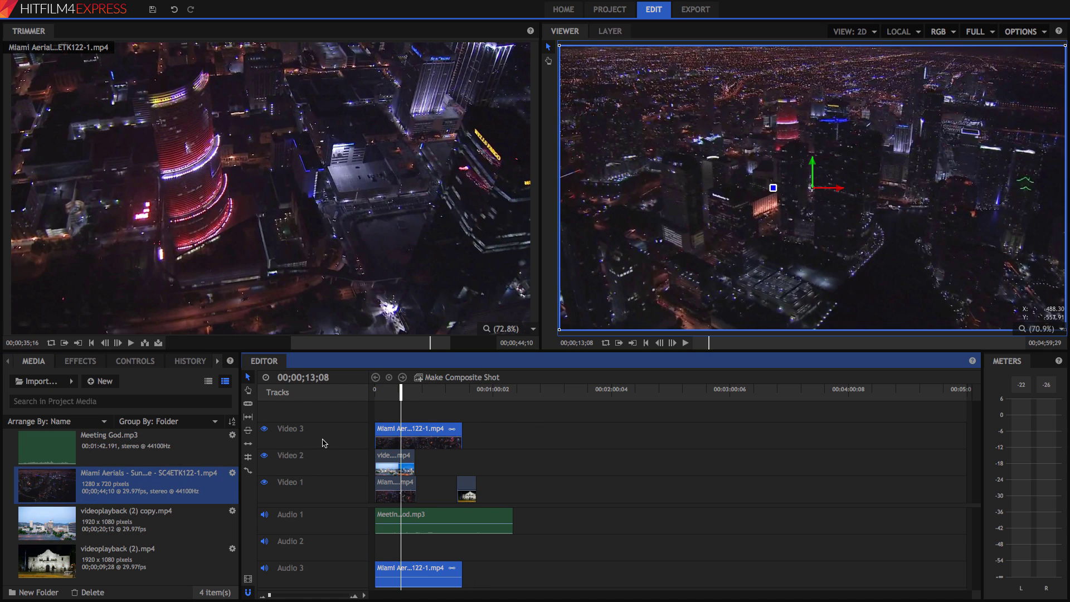
{"action": "key", "text": "Delete"}
{"action": "left_click_drag", "start_coordinate": [403, 452], "coordinate": [404, 453]}
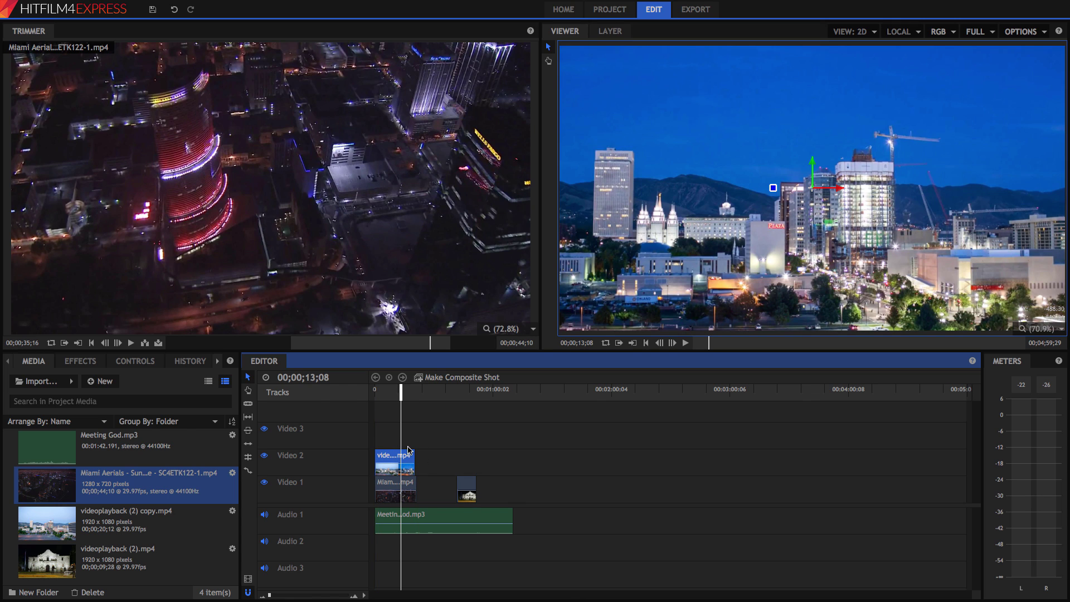
{"action": "left_click_drag", "start_coordinate": [392, 400], "coordinate": [367, 395]}
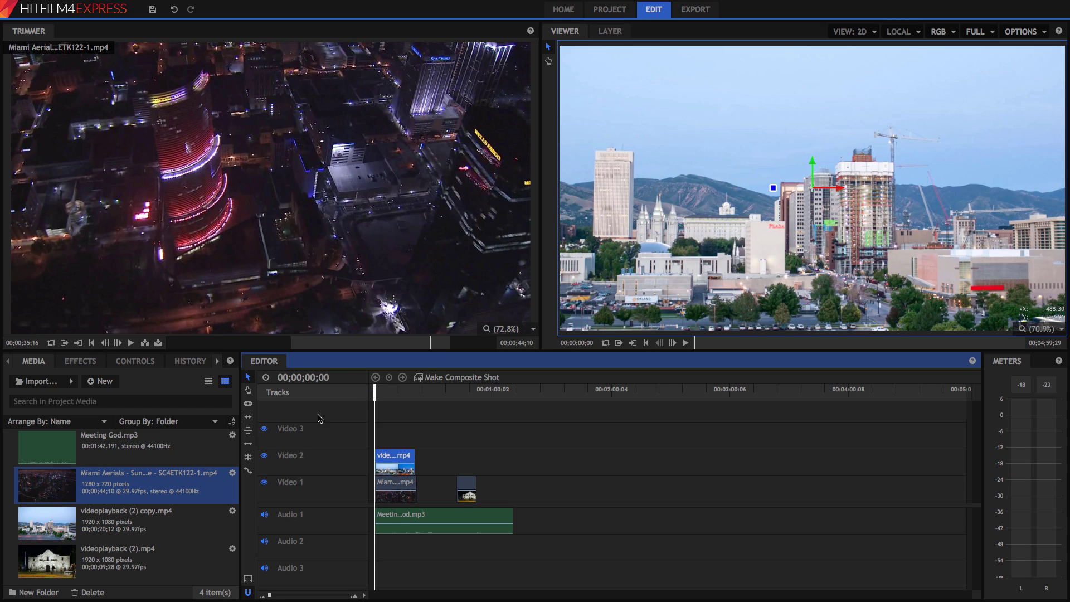
{"action": "key", "text": "space"}
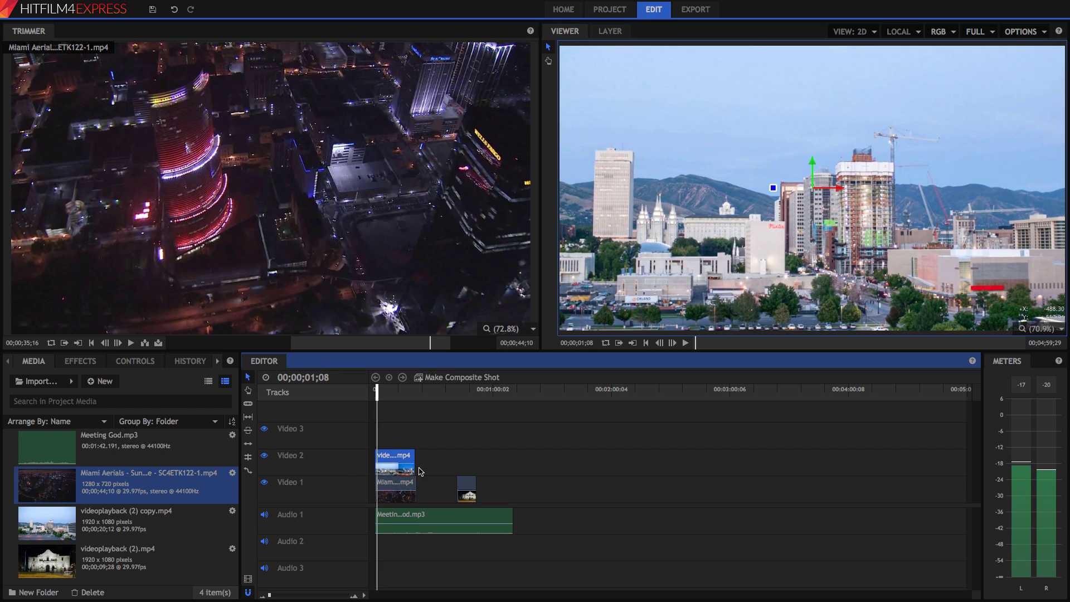
- Expand the timelapse clip's Transform controls and scale it to 34%
{"action": "left_click", "coordinate": [120, 362]}
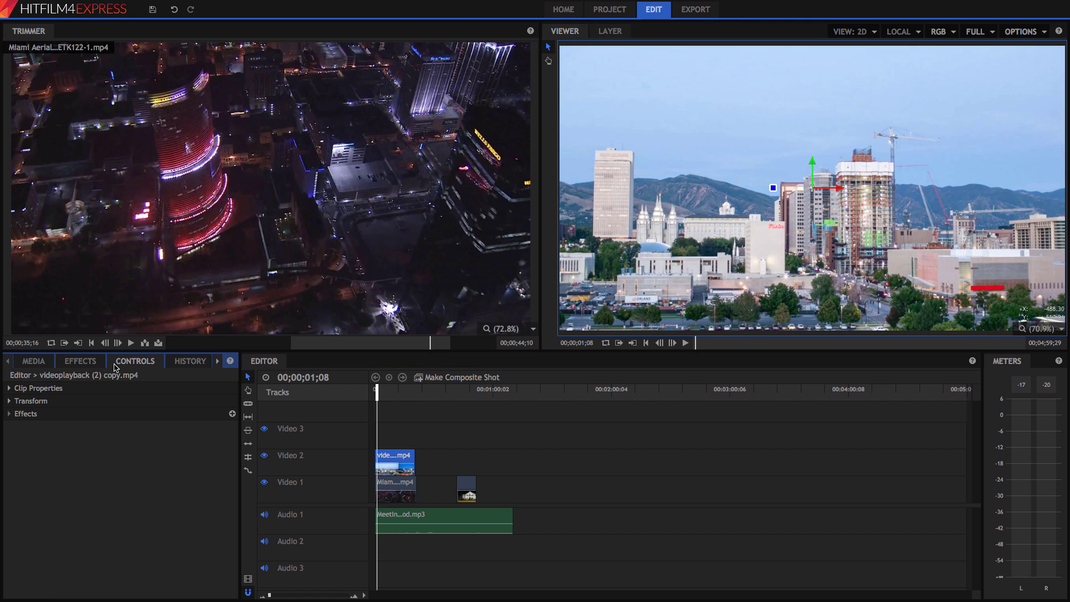
{"action": "left_click", "coordinate": [33, 361]}
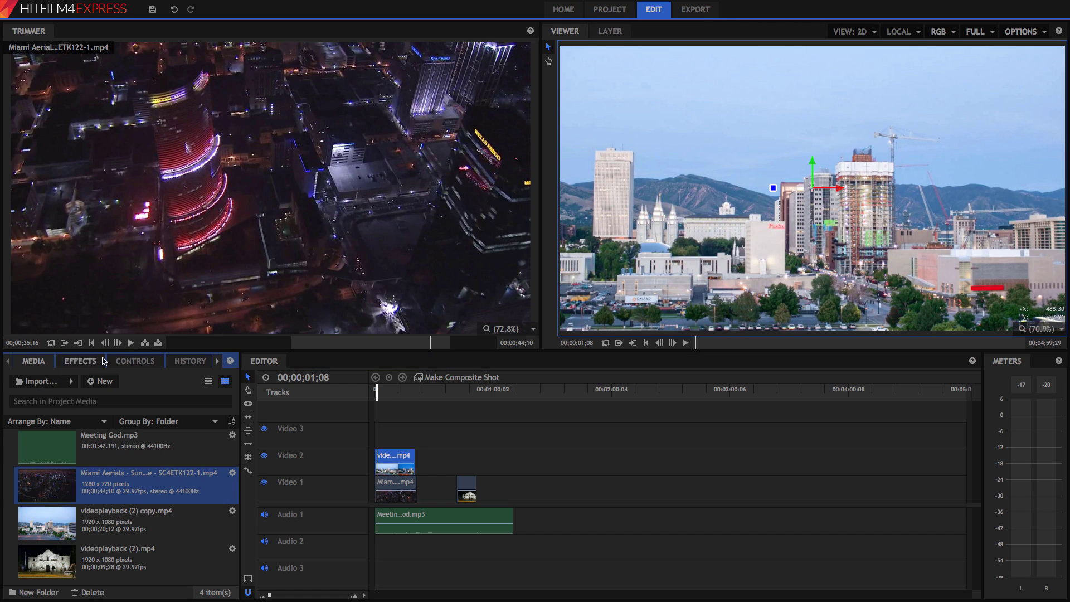
{"action": "left_click", "coordinate": [128, 364]}
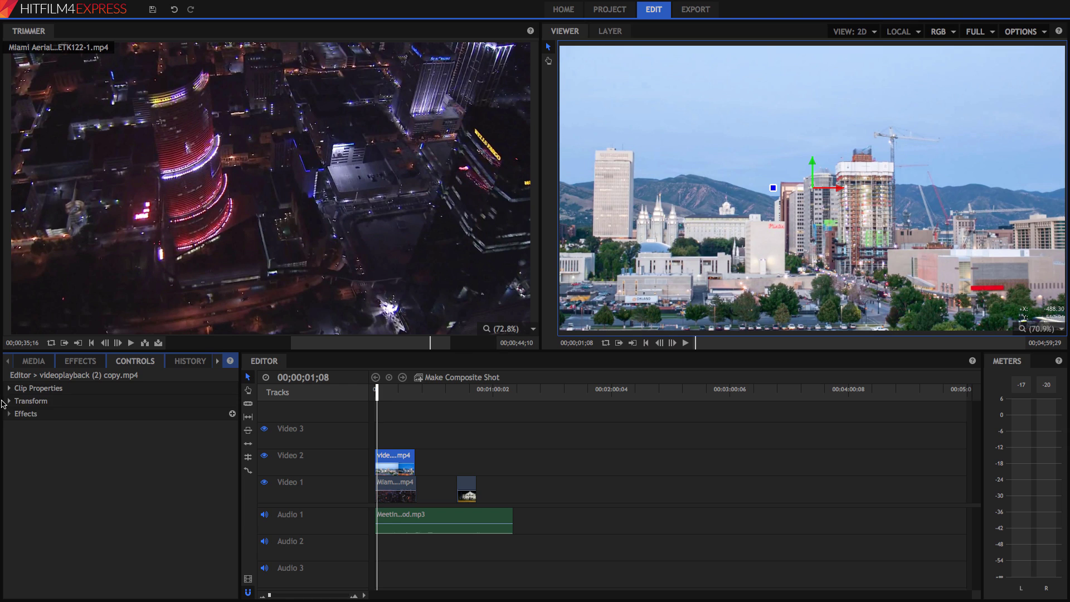
{"action": "left_click", "coordinate": [8, 402]}
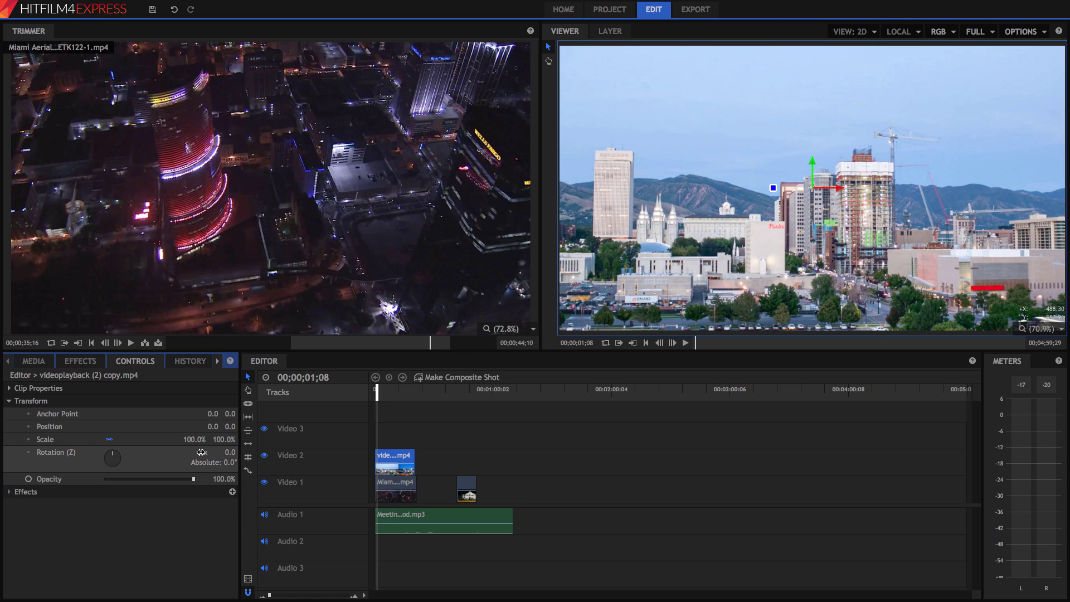
{"action": "left_click_drag", "start_coordinate": [204, 441], "coordinate": [168, 442]}
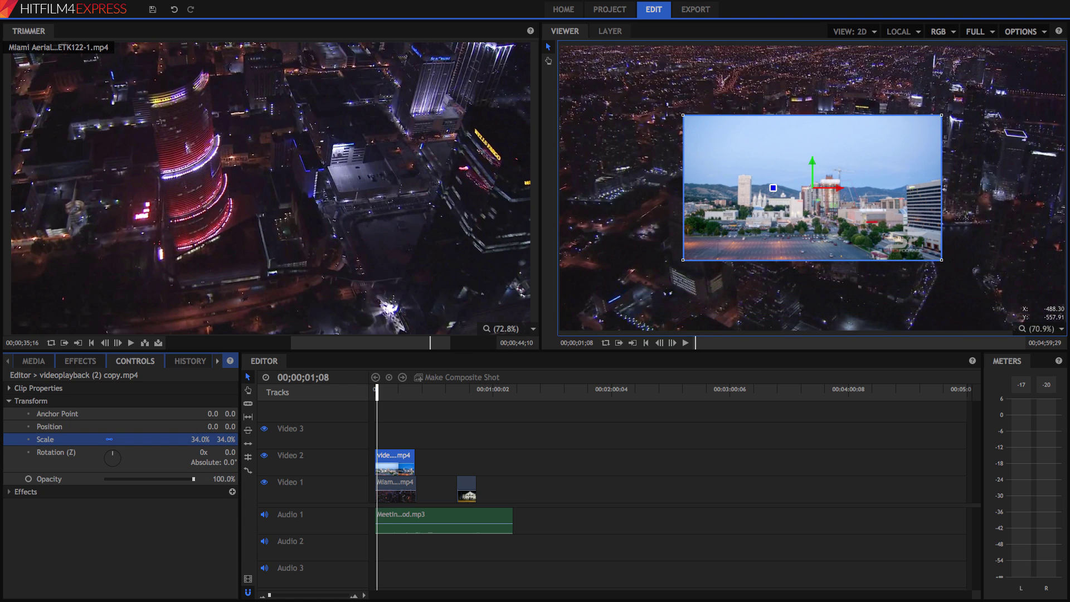
- Move the inset to position -318.6, 179.0 in the top-left and play the composite
{"action": "left_click_drag", "start_coordinate": [748, 221], "coordinate": [708, 168]}
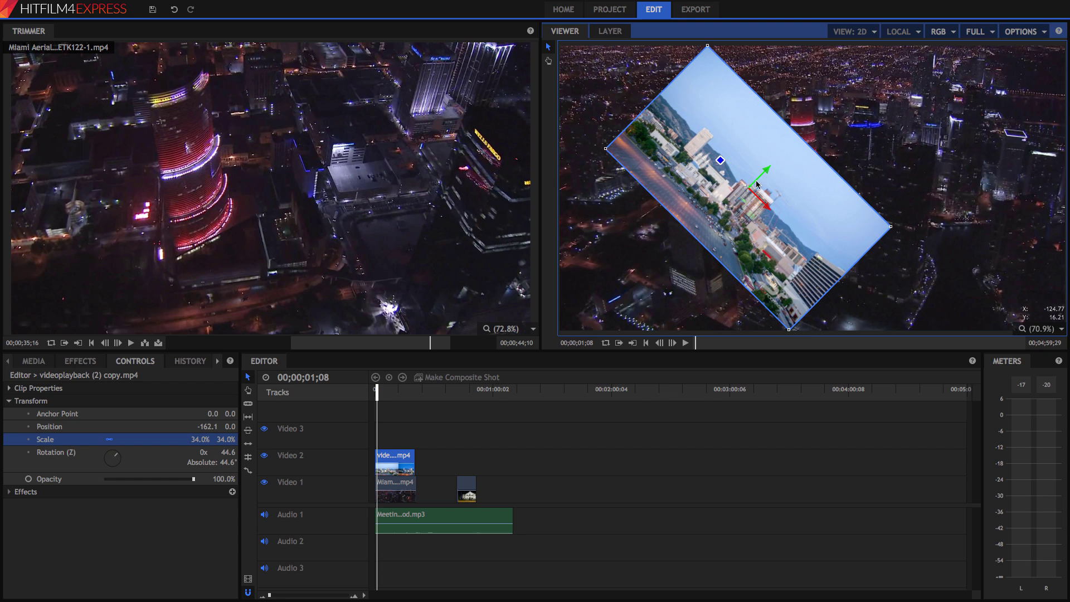
{"action": "left_click", "coordinate": [533, 233]}
{"action": "key", "text": "ctrl+z"}
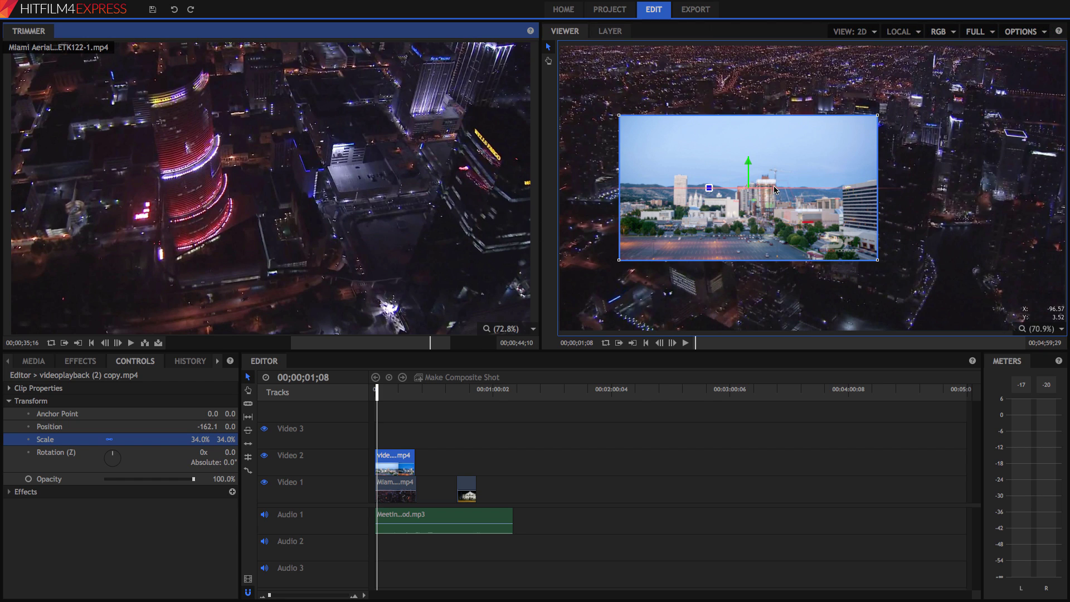
{"action": "left_click", "coordinate": [750, 191]}
{"action": "left_click_drag", "start_coordinate": [750, 191], "coordinate": [691, 97]}
{"action": "left_click", "coordinate": [503, 444]}
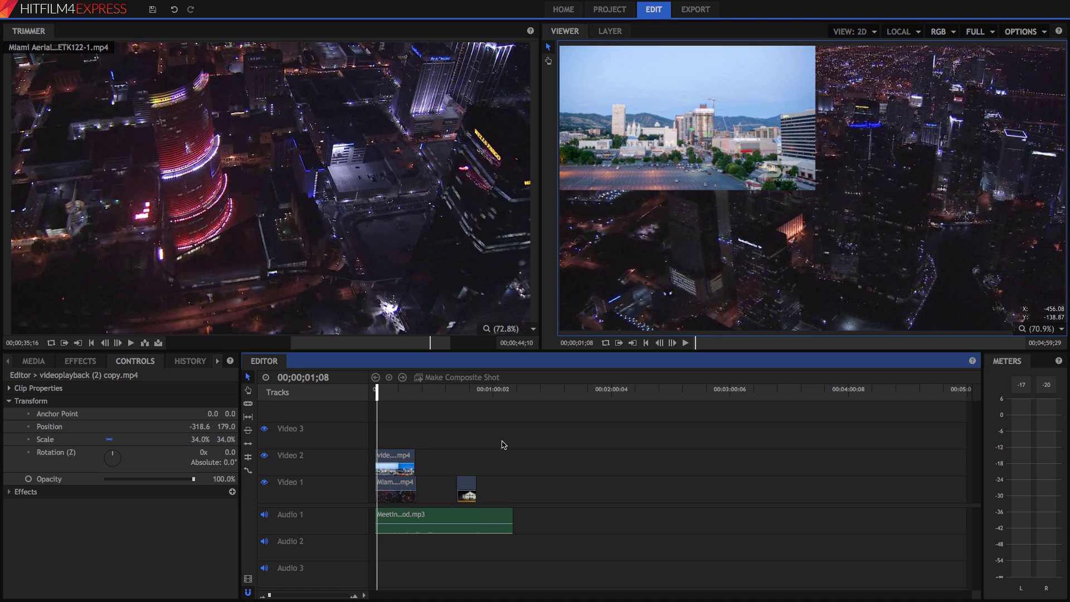
{"action": "key", "text": "space"}
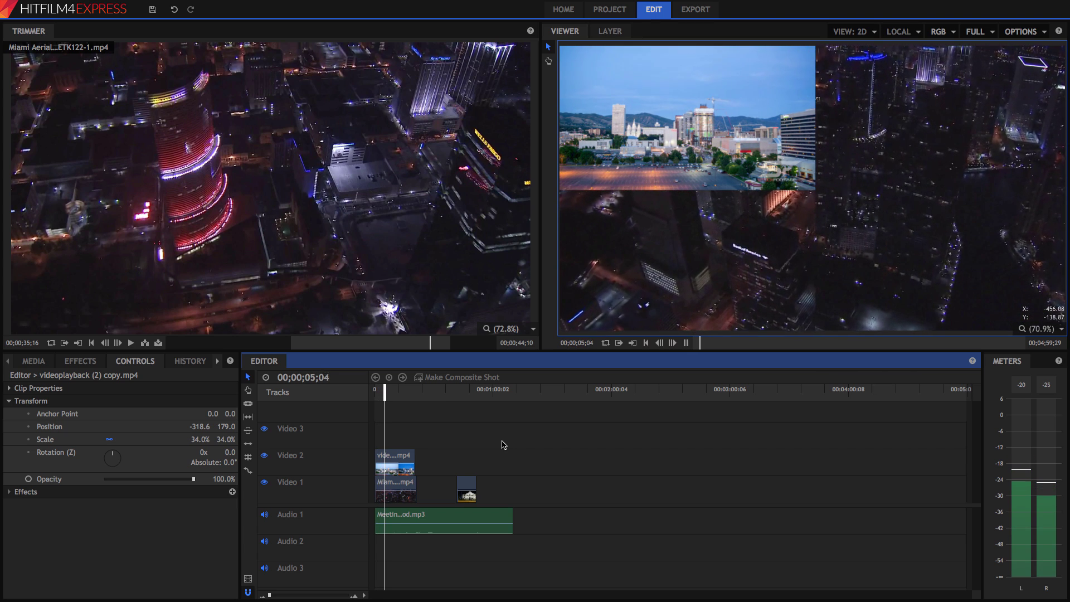
{"action": "key", "text": "space"}
- Set the Video 2 timelapse clip's blend mode to Add in Controls
{"action": "left_click", "coordinate": [12, 390]}
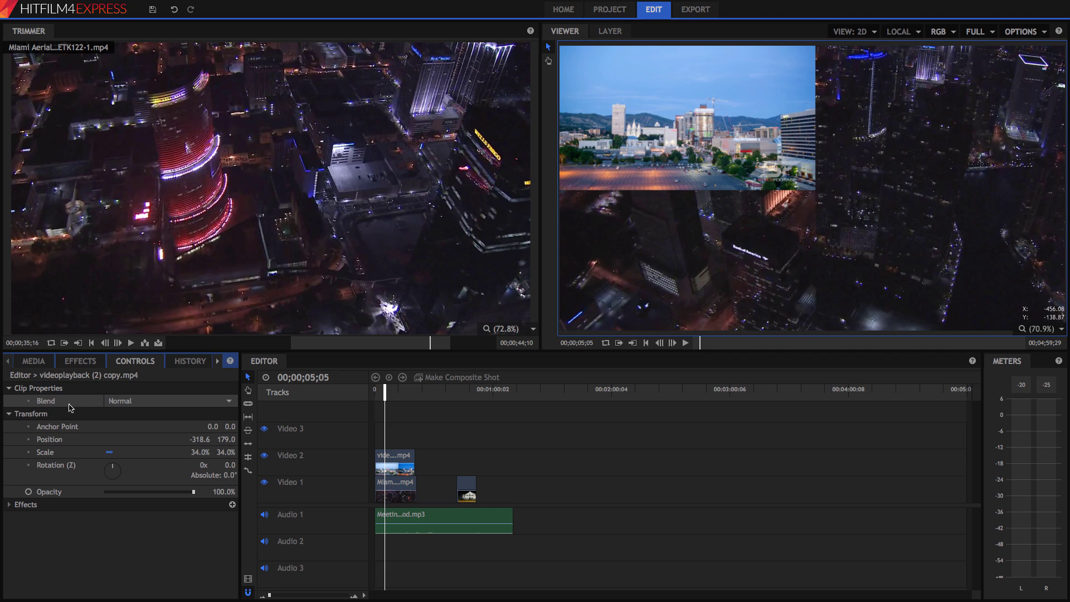
{"action": "left_click", "coordinate": [395, 465]}
{"action": "left_click", "coordinate": [212, 401]}
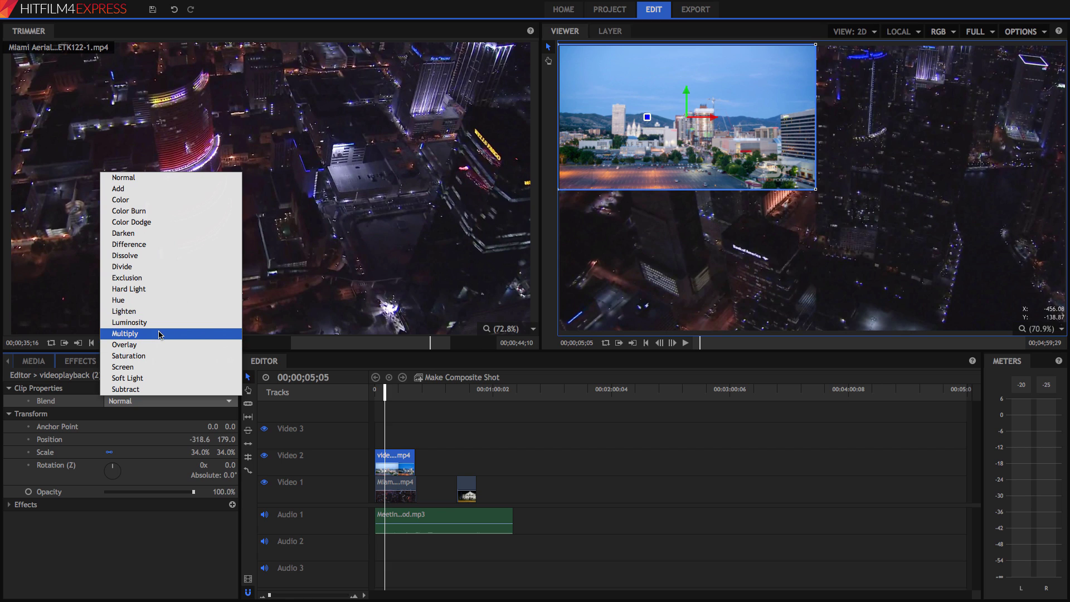
{"action": "left_click", "coordinate": [139, 198]}
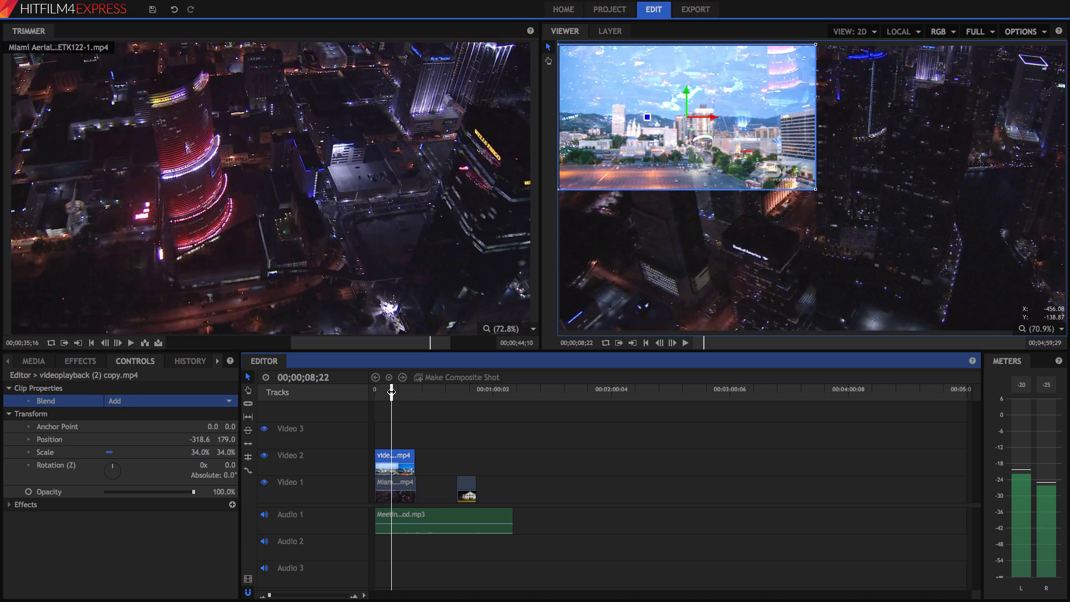
{"action": "left_click_drag", "start_coordinate": [389, 391], "coordinate": [400, 391]}
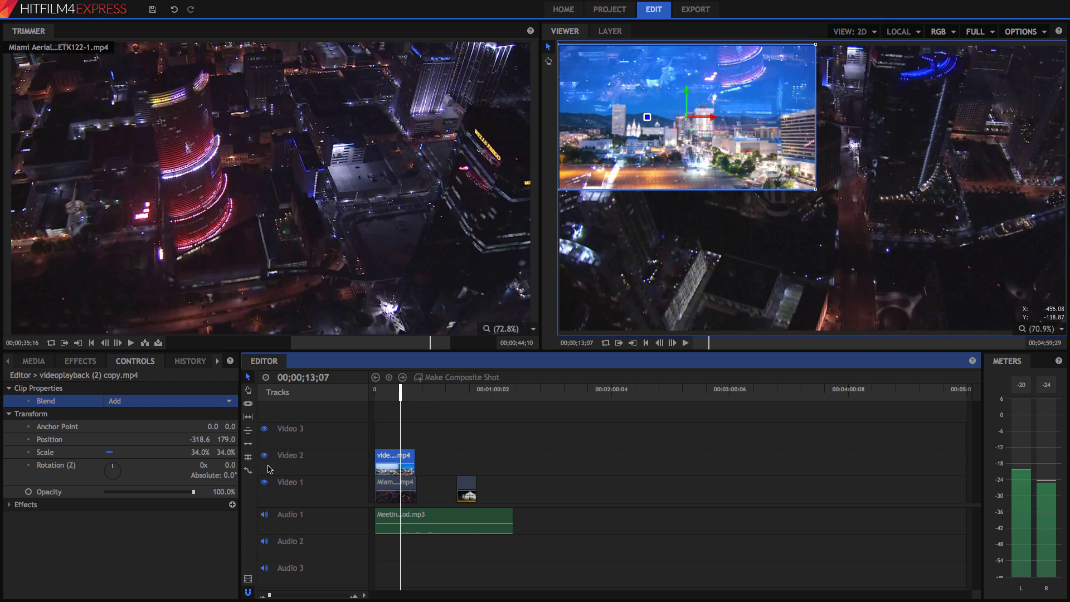
- Lower the overlay clip's opacity to 64% and play the composite from the start
{"action": "left_click_drag", "start_coordinate": [130, 490], "coordinate": [183, 488]}
{"action": "left_click_drag", "start_coordinate": [384, 393], "coordinate": [362, 393]}
{"action": "key", "text": "space"}
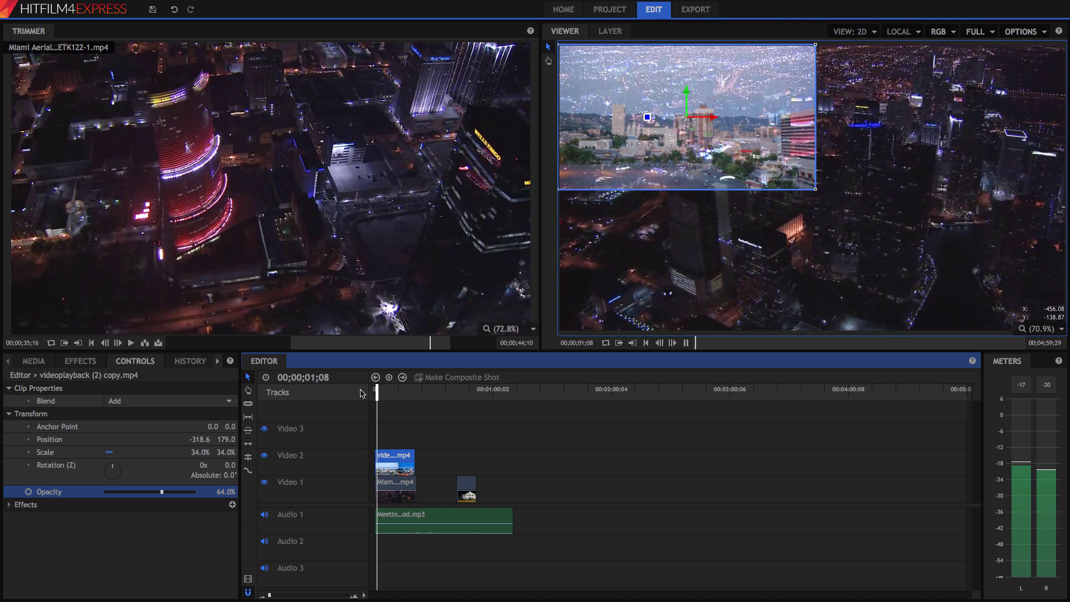
{"action": "key", "text": "space"}
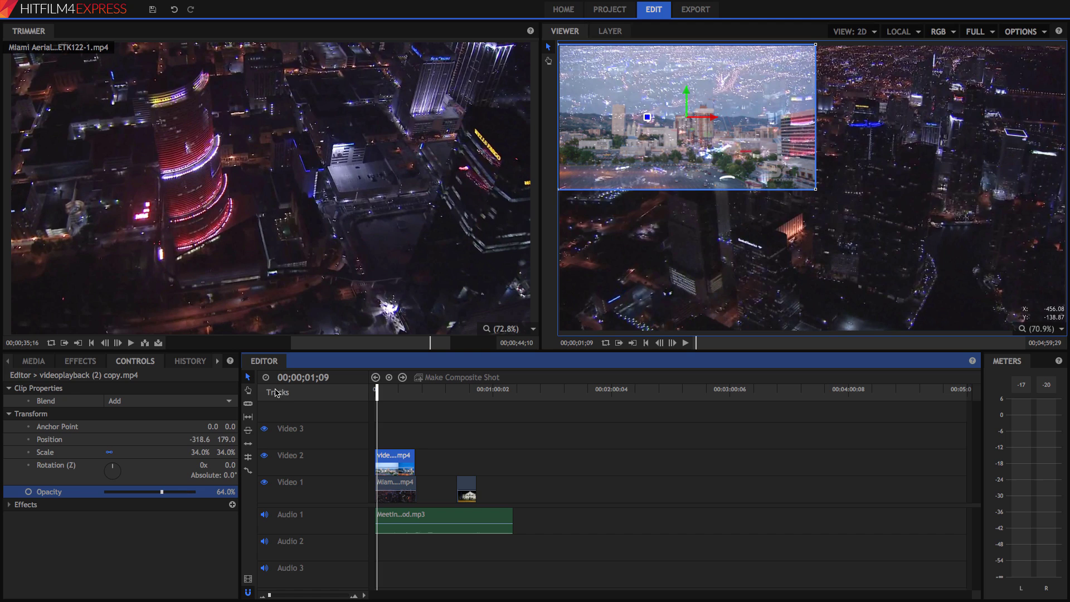
- Zoom and pan the timeline to its start and select the Video 2 overlay clip
{"action": "left_click", "coordinate": [249, 391]}
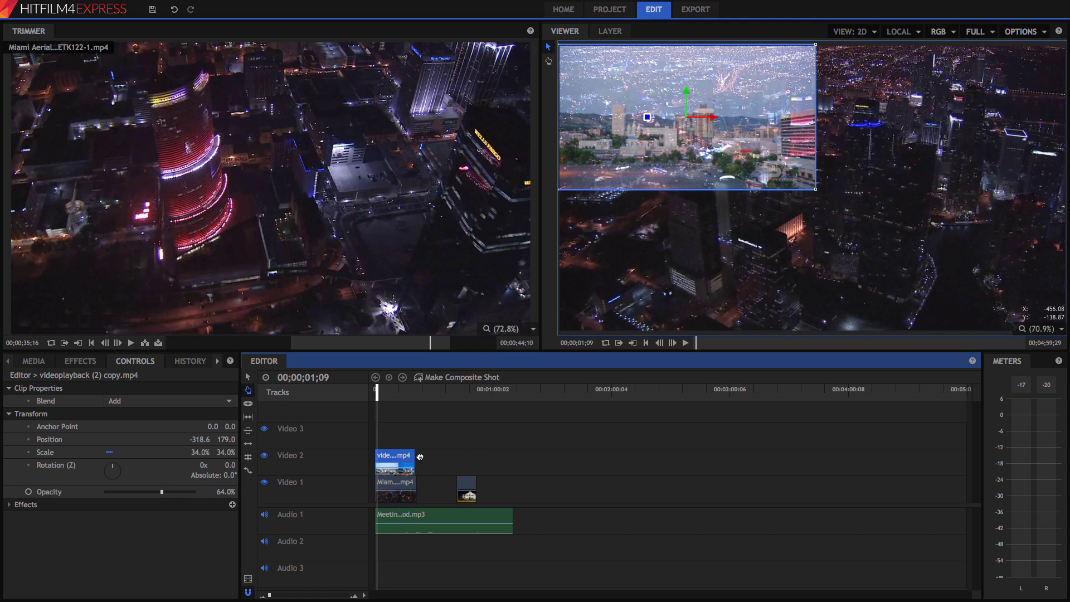
{"action": "left_click_drag", "start_coordinate": [433, 457], "coordinate": [420, 457]}
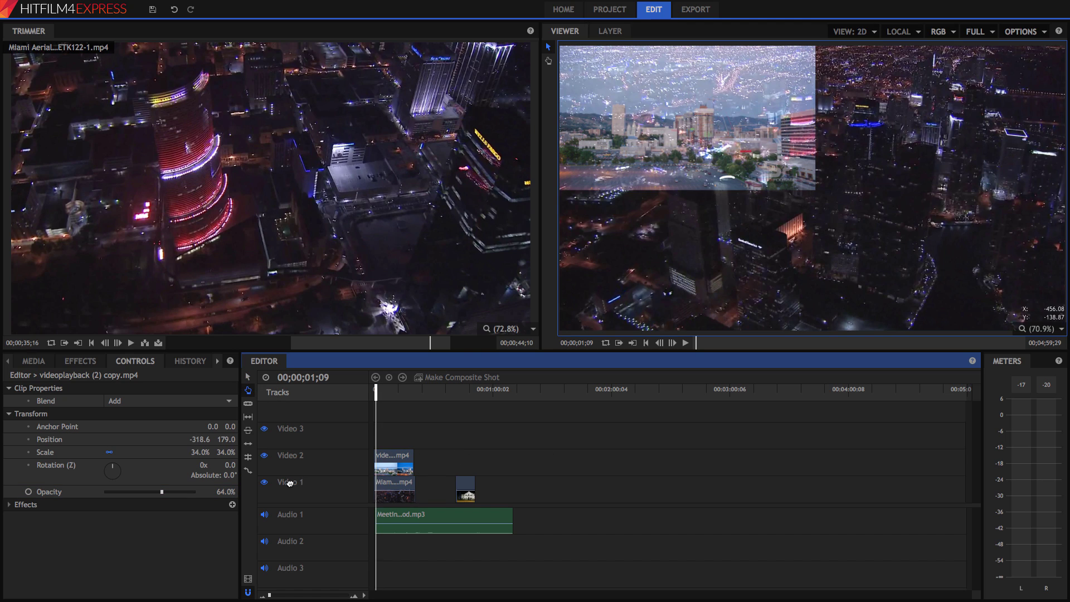
{"action": "left_click", "coordinate": [300, 595]}
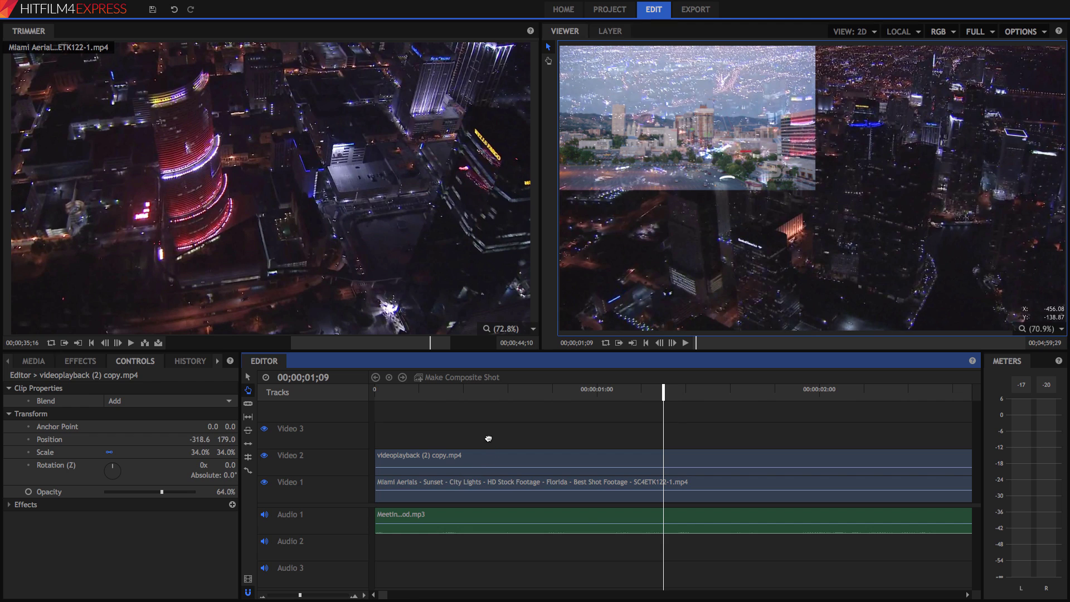
{"action": "left_click_drag", "start_coordinate": [490, 438], "coordinate": [615, 440]}
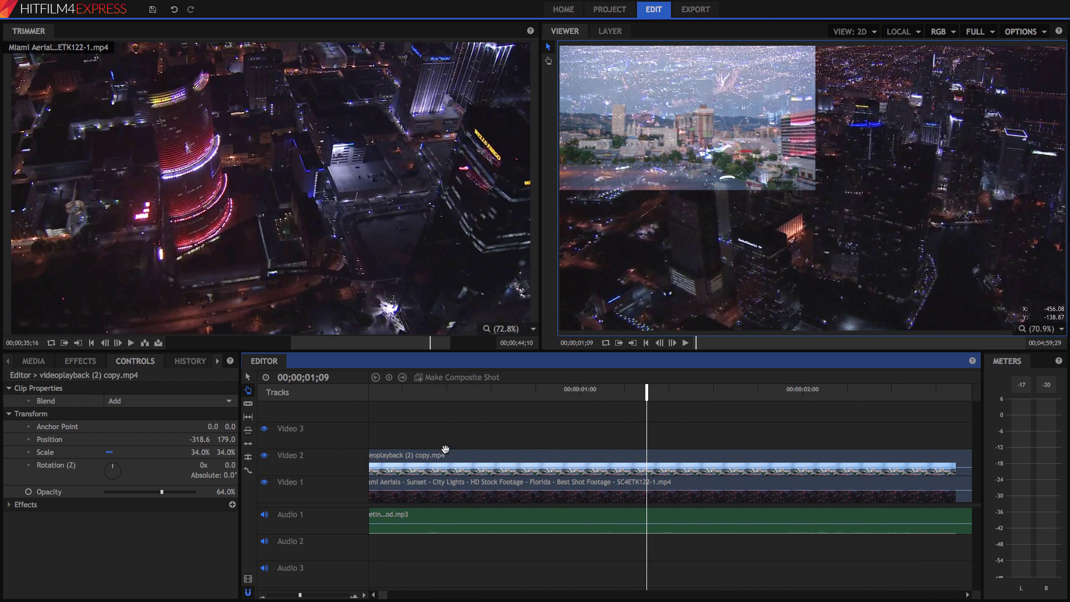
{"action": "left_click", "coordinate": [248, 377]}
{"action": "left_click_drag", "start_coordinate": [415, 460], "coordinate": [413, 459]}
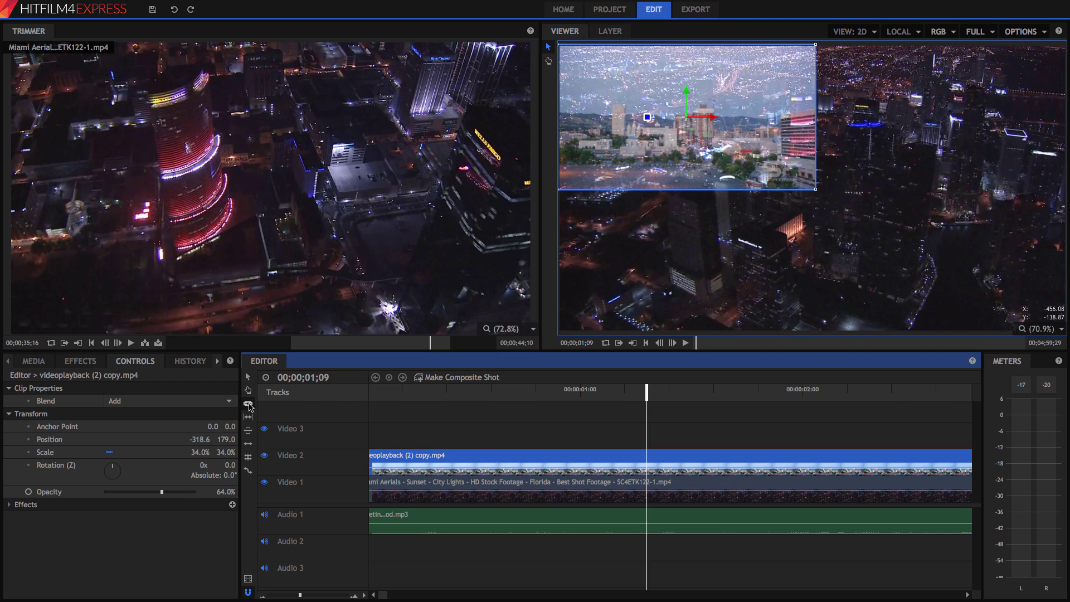
- Slice the Video 2 clip at about 1;09, drag its second half later, and preview the gap
{"action": "left_click", "coordinate": [248, 405]}
{"action": "left_click", "coordinate": [648, 463]}
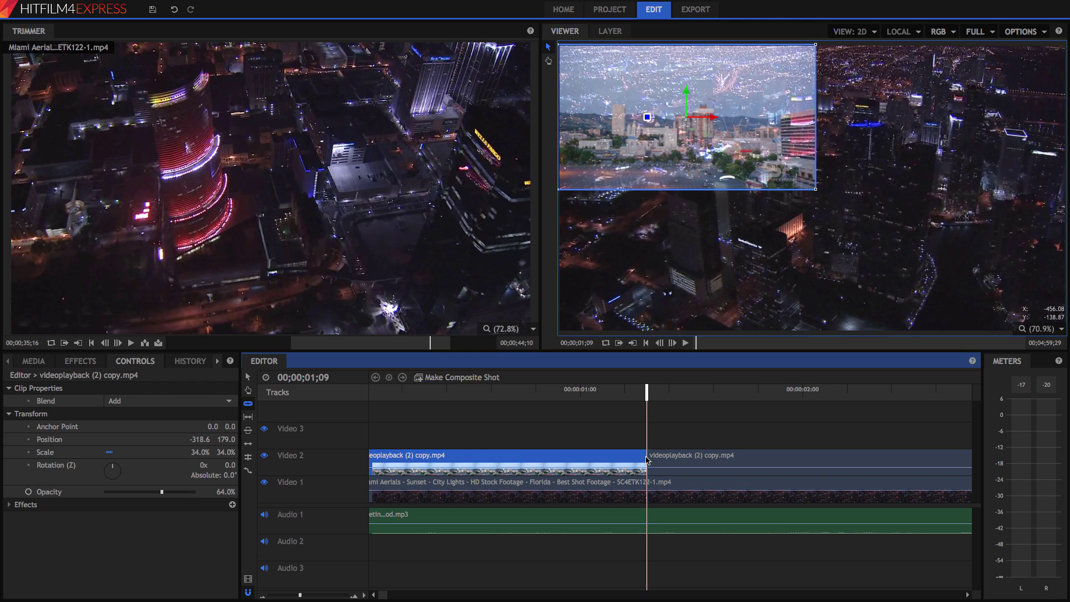
{"action": "left_click", "coordinate": [248, 377]}
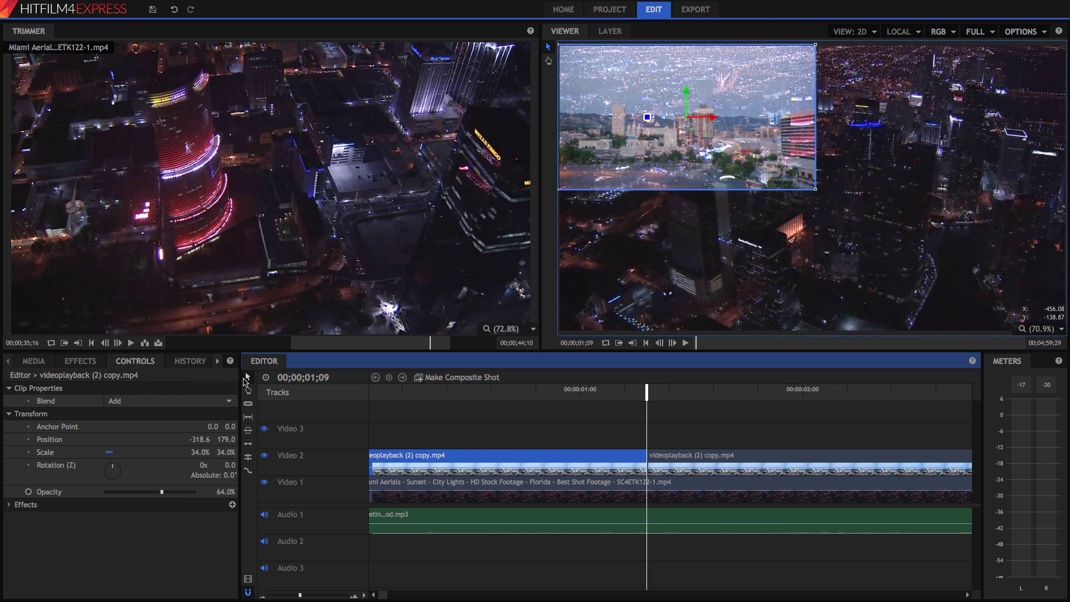
{"action": "left_click", "coordinate": [669, 456]}
{"action": "left_click_drag", "start_coordinate": [669, 455], "coordinate": [788, 456]}
{"action": "left_click", "coordinate": [581, 398]}
{"action": "key", "text": "space"}
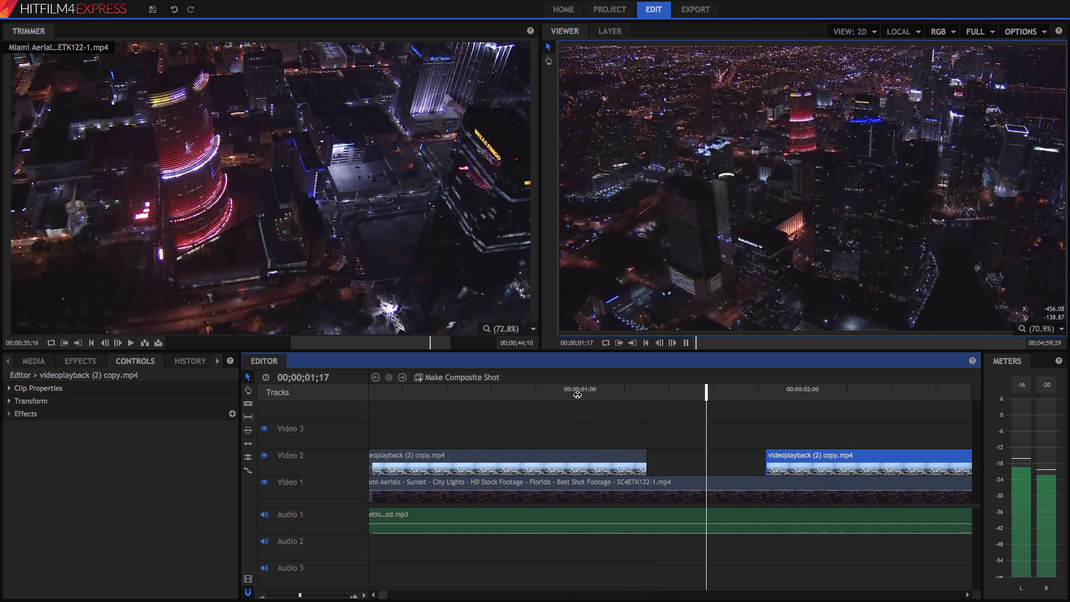
{"action": "key", "text": "space"}
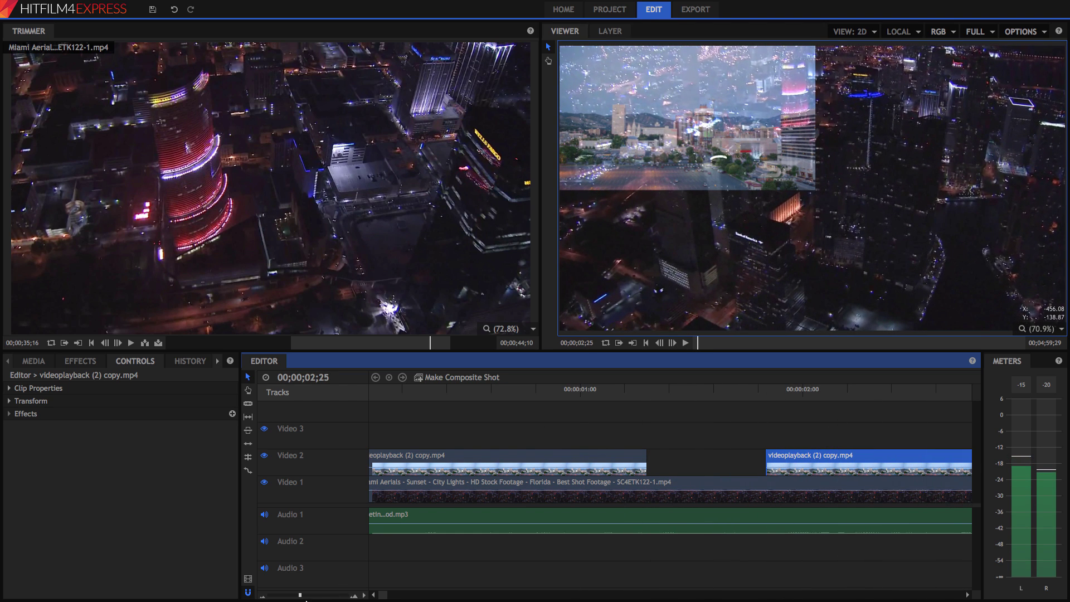
{"action": "left_click_drag", "start_coordinate": [300, 595], "coordinate": [279, 594]}
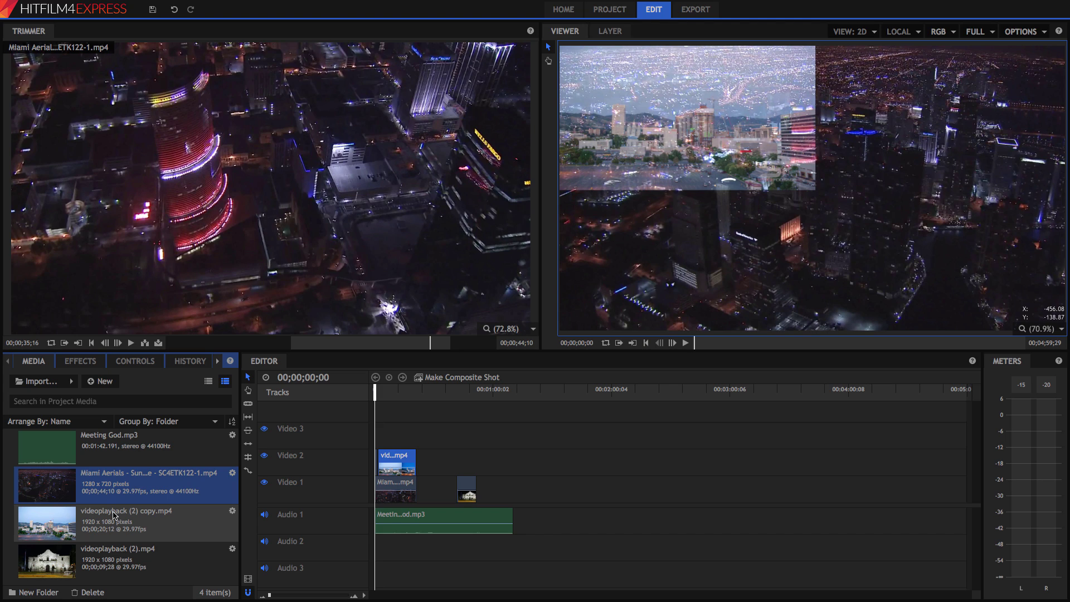
- Move the videoplayback copy clip onto Video 1 after the Miami clip, then select it at 31;10
{"action": "left_click", "coordinate": [449, 435]}
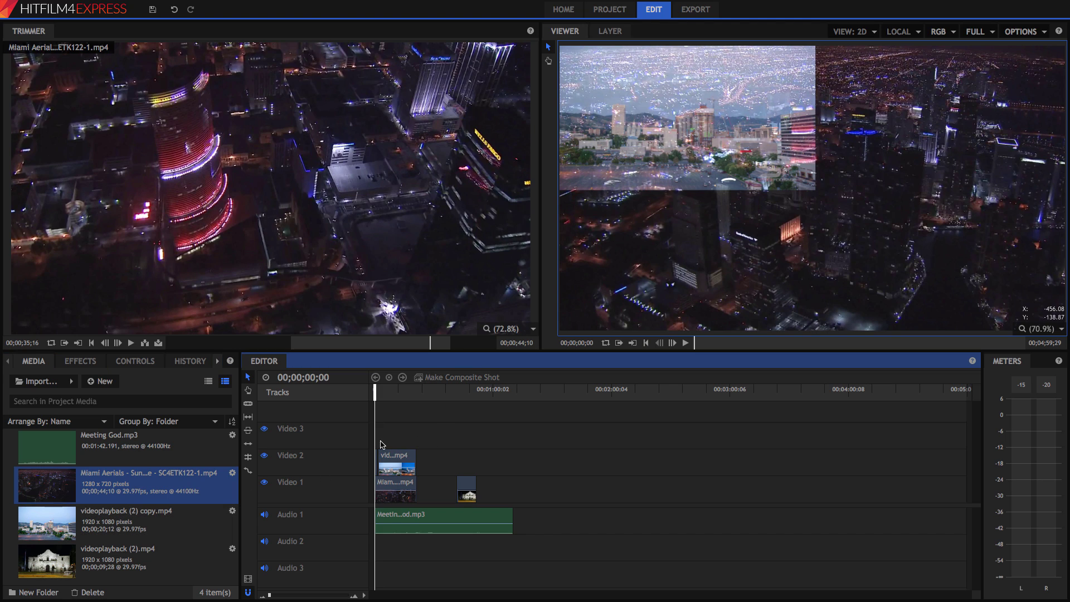
{"action": "left_click_drag", "start_coordinate": [387, 446], "coordinate": [433, 487]}
{"action": "left_click_drag", "start_coordinate": [419, 396], "coordinate": [392, 390]}
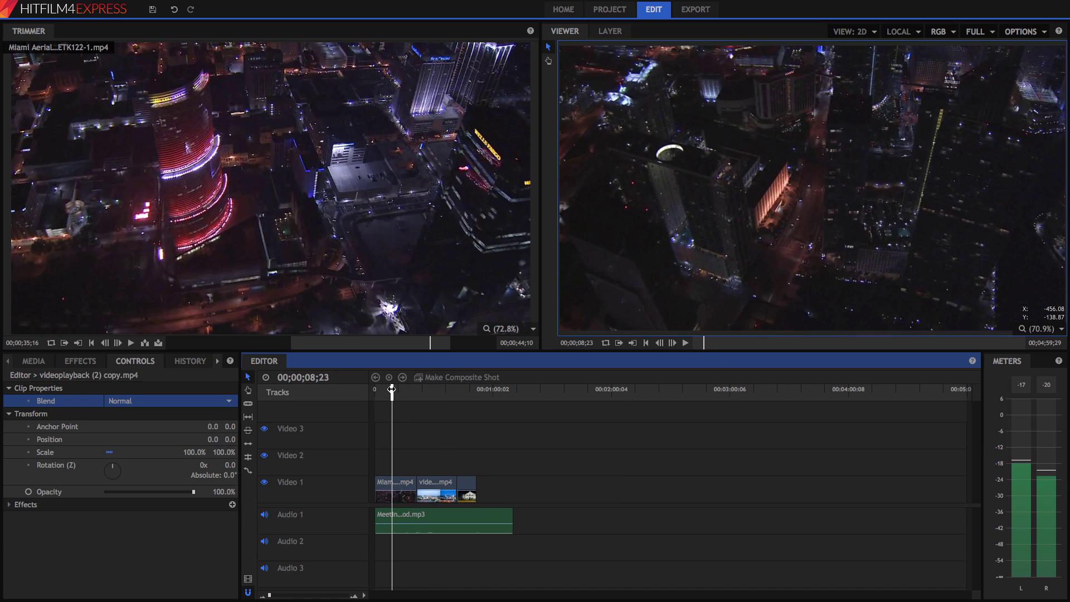
{"action": "left_click", "coordinate": [437, 393]}
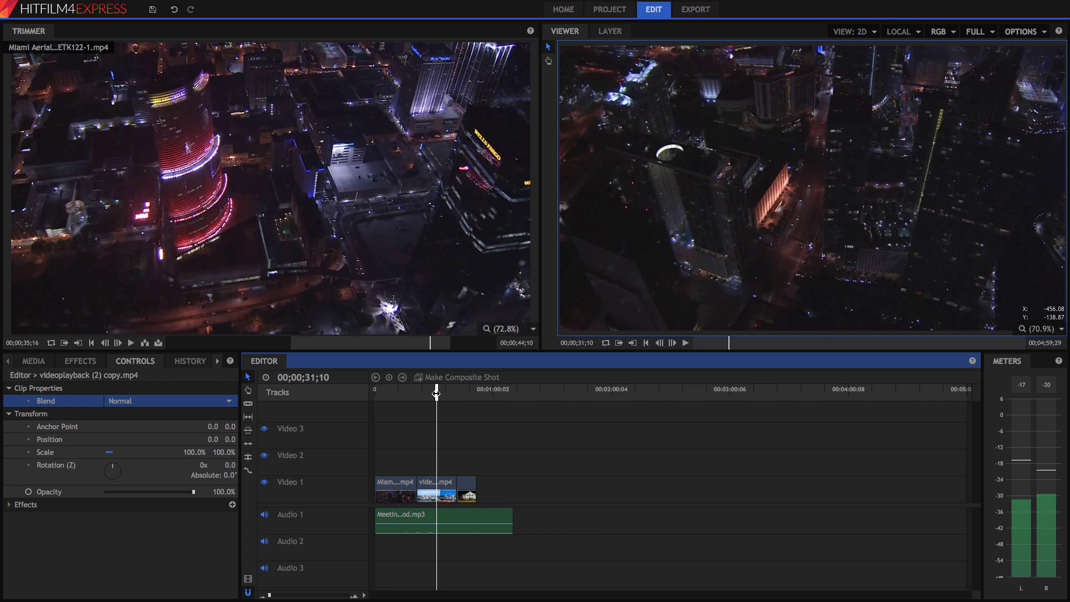
{"action": "left_click", "coordinate": [436, 480]}
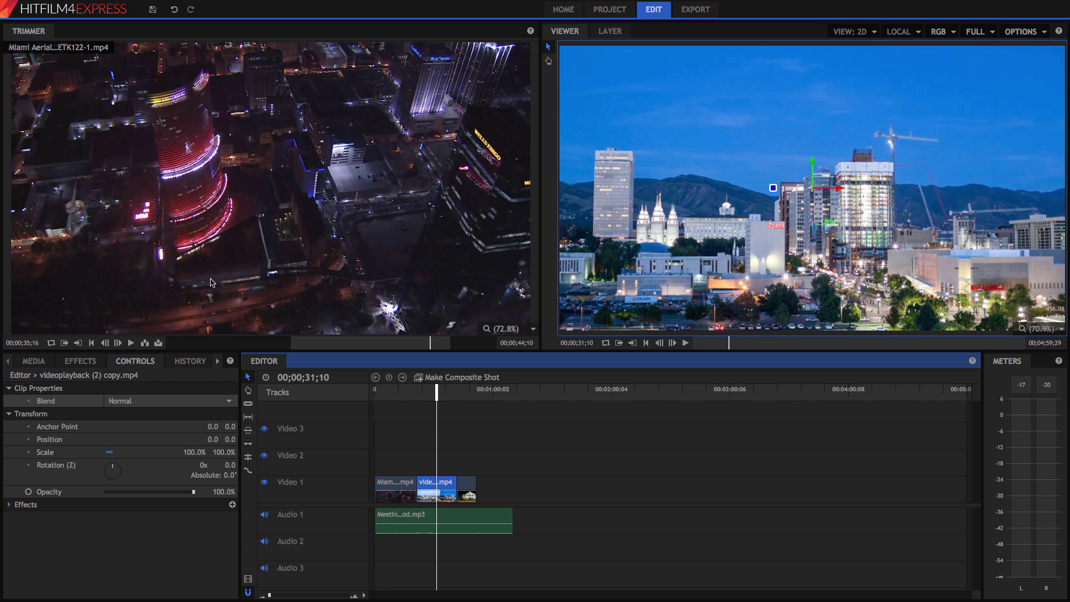
{"action": "left_click", "coordinate": [81, 361]}
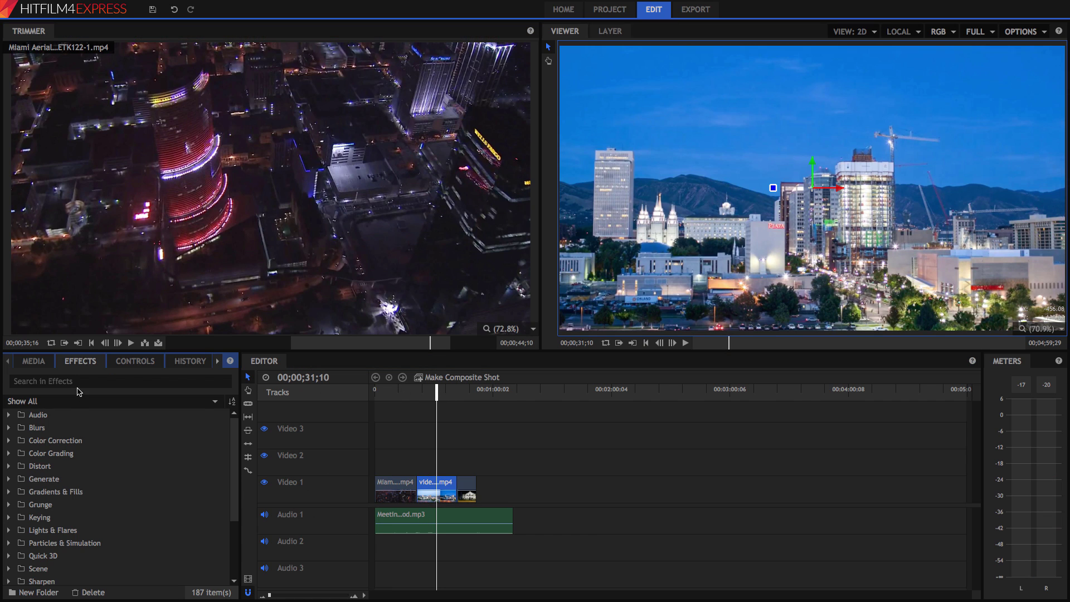
{"action": "left_click", "coordinate": [8, 441]}
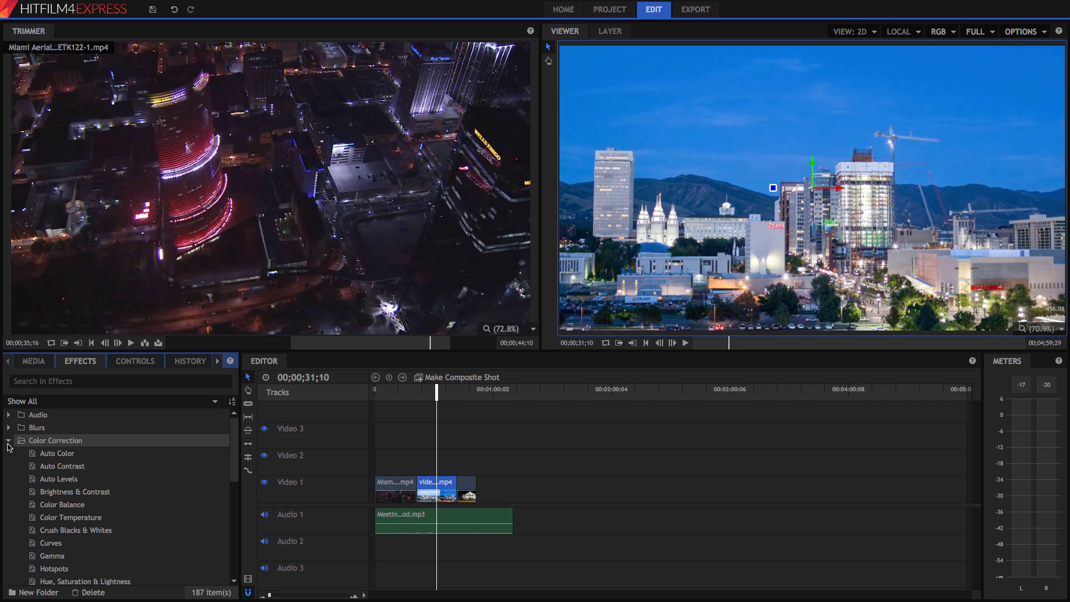
{"action": "scroll", "coordinate": [119, 479], "scroll_direction": "down", "scroll_amount": 2}
{"action": "left_click_drag", "start_coordinate": [106, 464], "coordinate": [435, 483]}
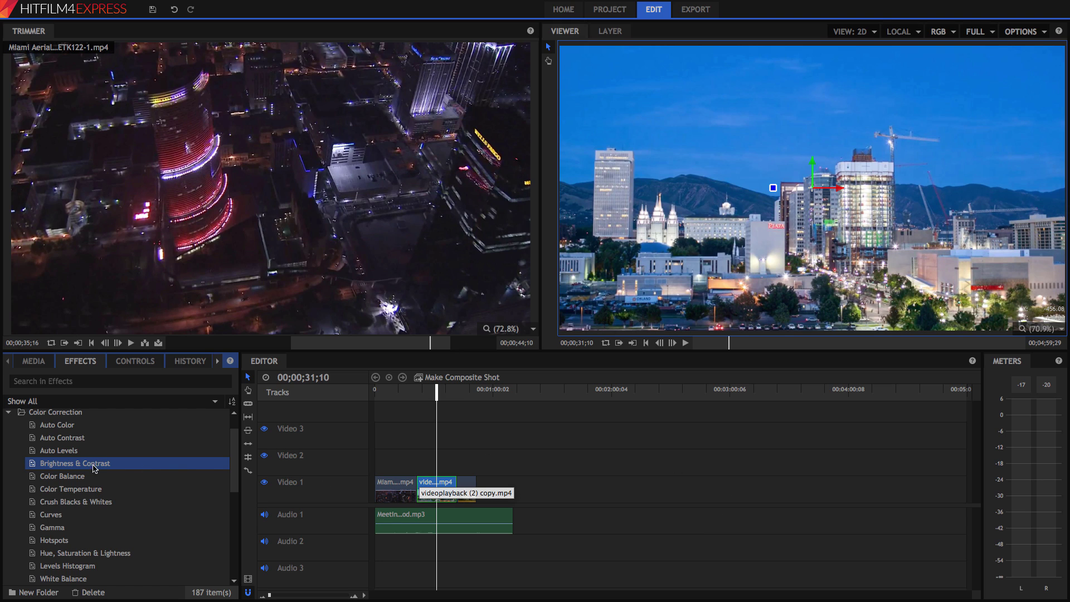
{"action": "left_click_drag", "start_coordinate": [436, 483], "coordinate": [436, 483]}
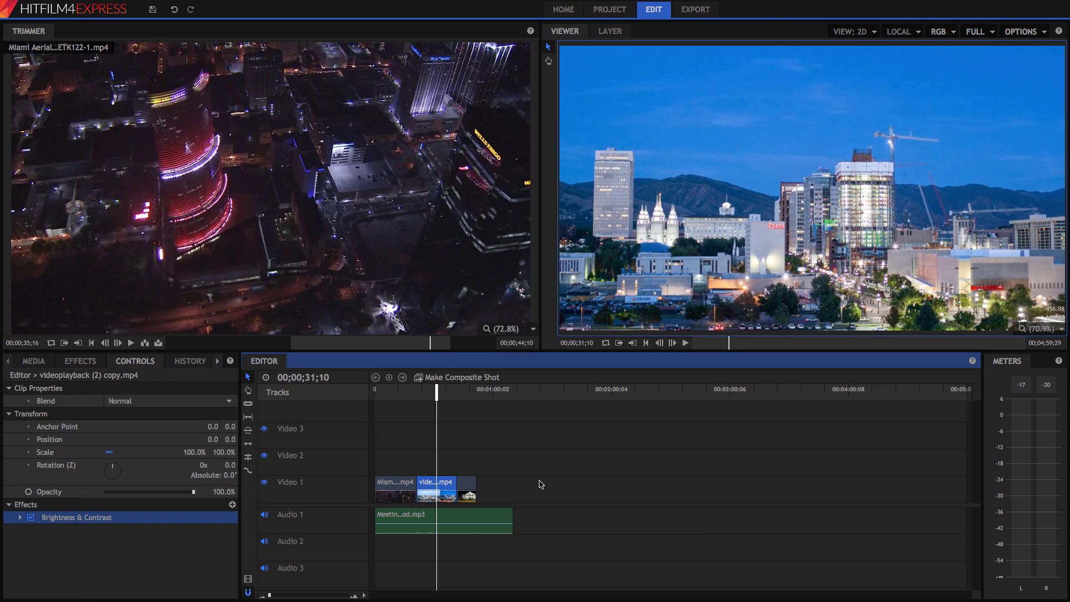
{"action": "left_click", "coordinate": [96, 362]}
{"action": "left_click", "coordinate": [135, 361]}
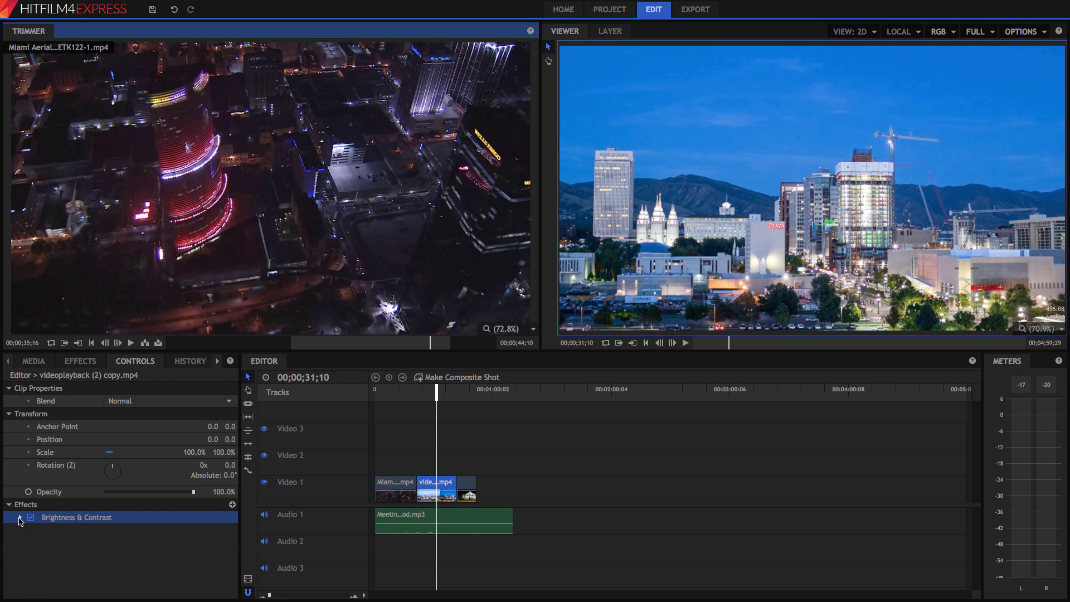
{"action": "left_click", "coordinate": [20, 519]}
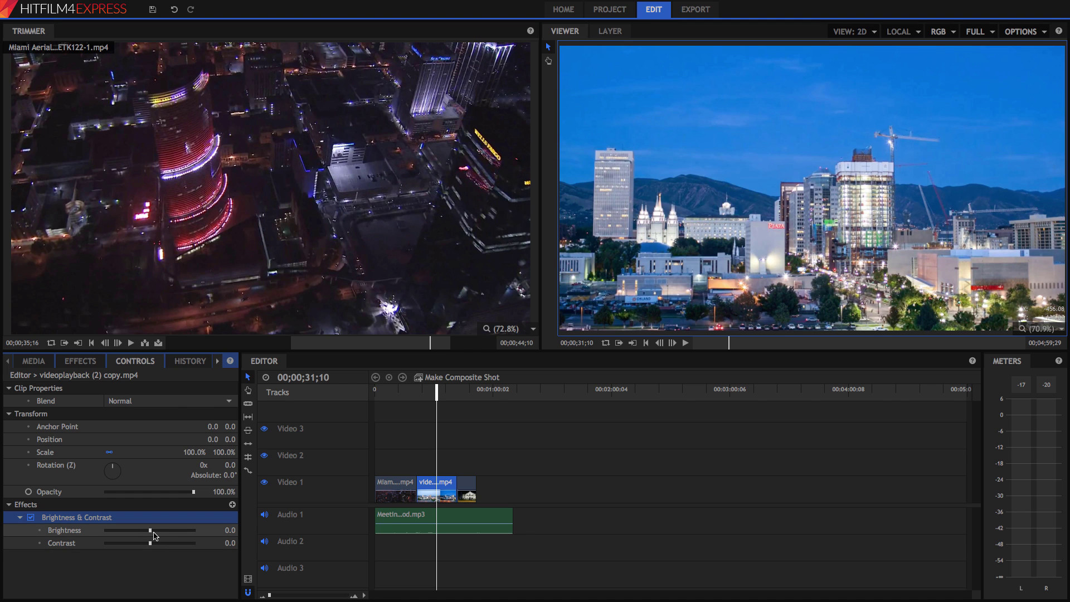
{"action": "left_click_drag", "start_coordinate": [156, 536], "coordinate": [176, 545]}
{"action": "key", "text": "ctrl+z"}
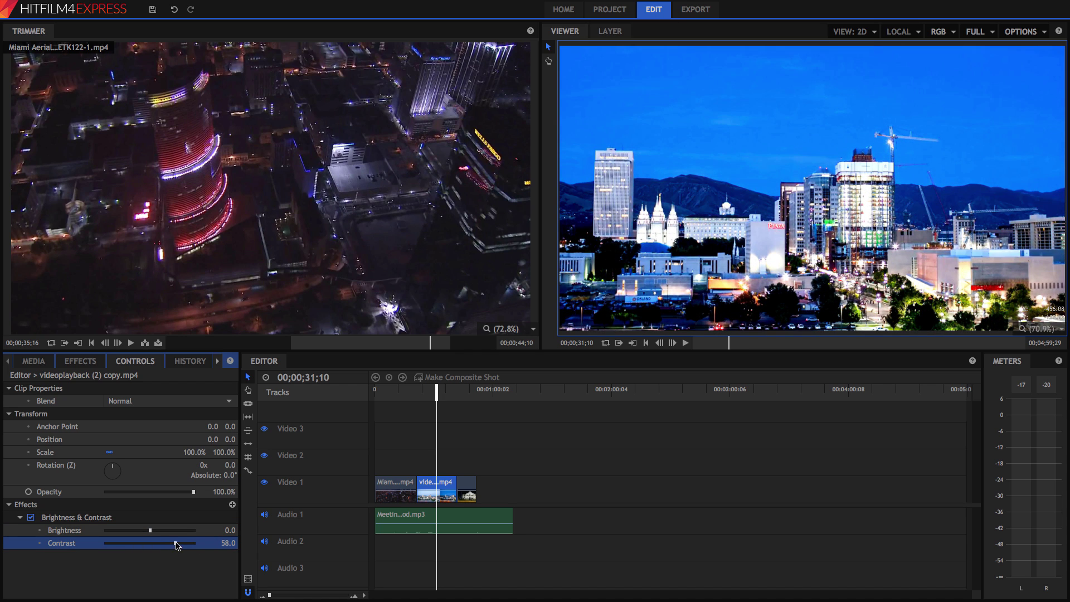
{"action": "left_click", "coordinate": [134, 517]}
{"action": "key", "text": "Delete"}
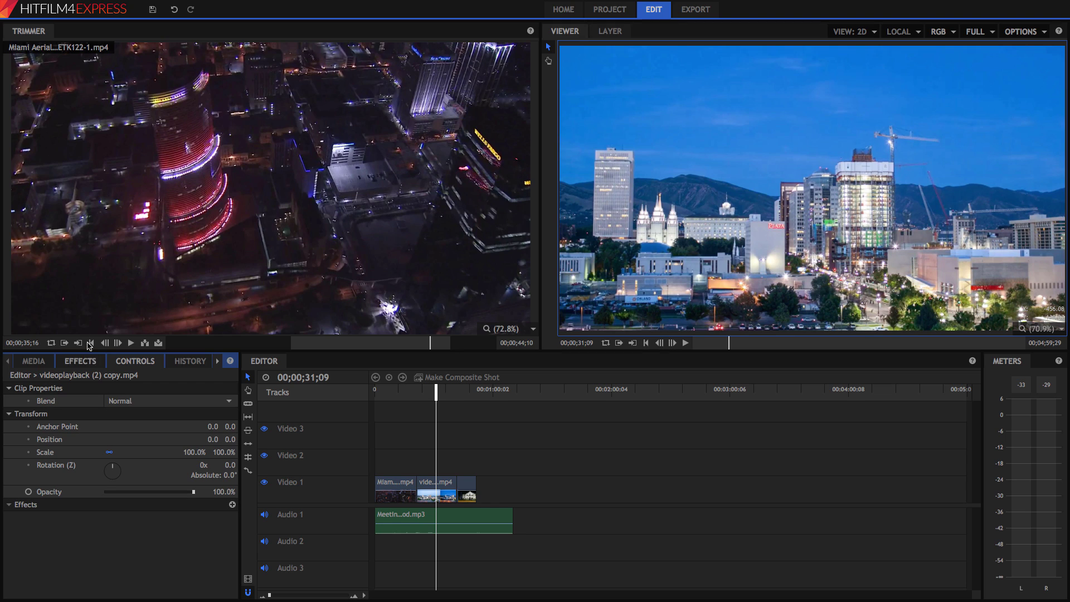
- Apply a Curves effect to the second Video 1 clip and bend the curve down to darken it
{"action": "left_click", "coordinate": [76, 364]}
{"action": "left_click", "coordinate": [70, 383]}
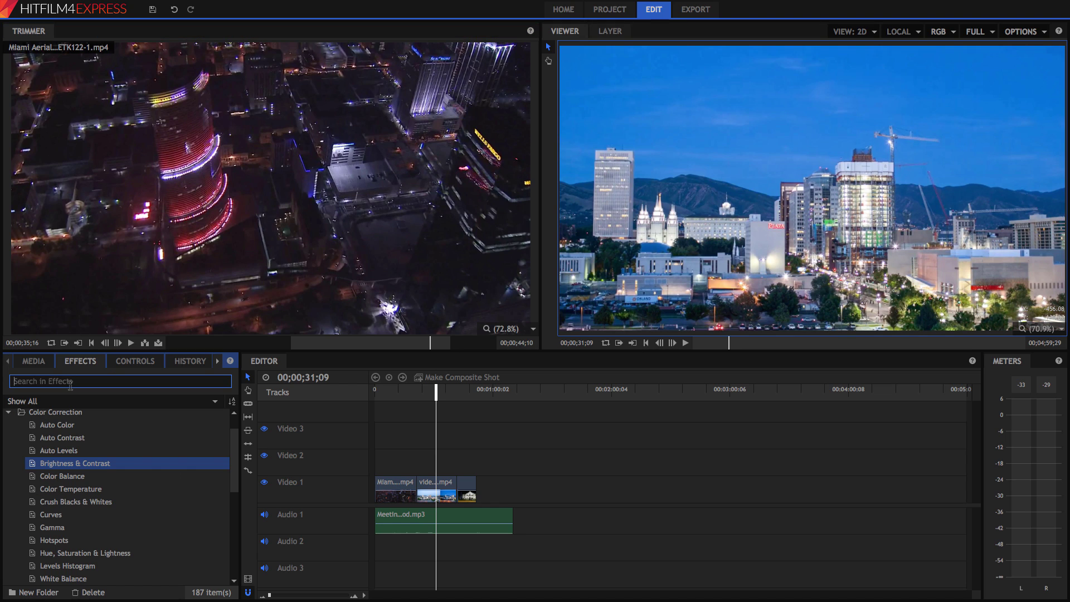
{"action": "type", "text": "curves"}
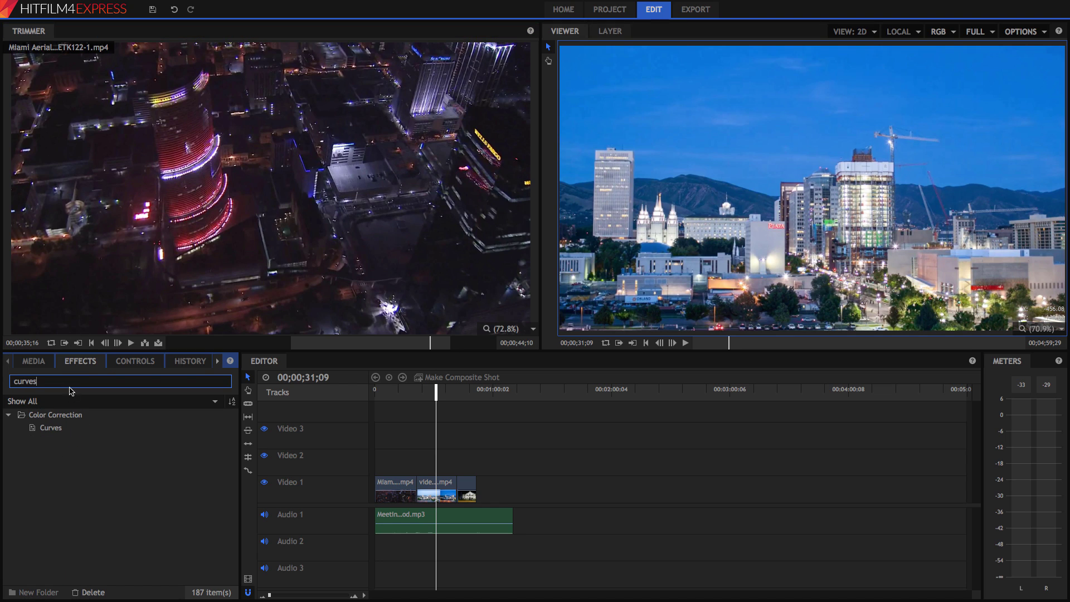
{"action": "left_click_drag", "start_coordinate": [56, 428], "coordinate": [431, 488]}
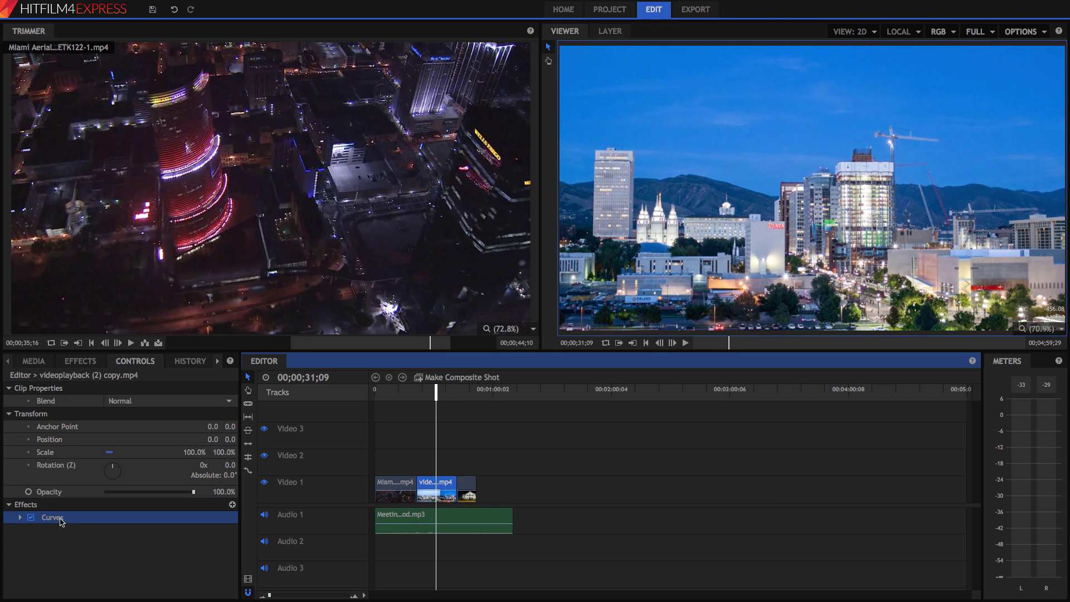
{"action": "left_click", "coordinate": [20, 518]}
{"action": "scroll", "coordinate": [148, 530], "scroll_direction": "down", "scroll_amount": 3}
{"action": "left_click_drag", "start_coordinate": [148, 530], "coordinate": [147, 540]}
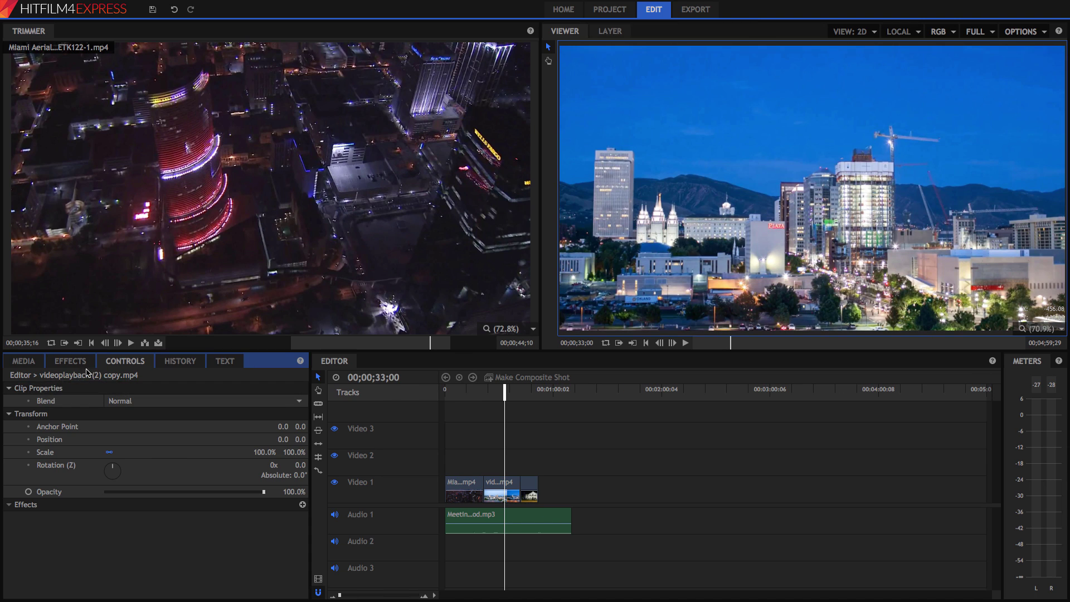
- Search the effects for 'ligh' and drag the result onto the timelapse clip
{"action": "left_click", "coordinate": [67, 363]}
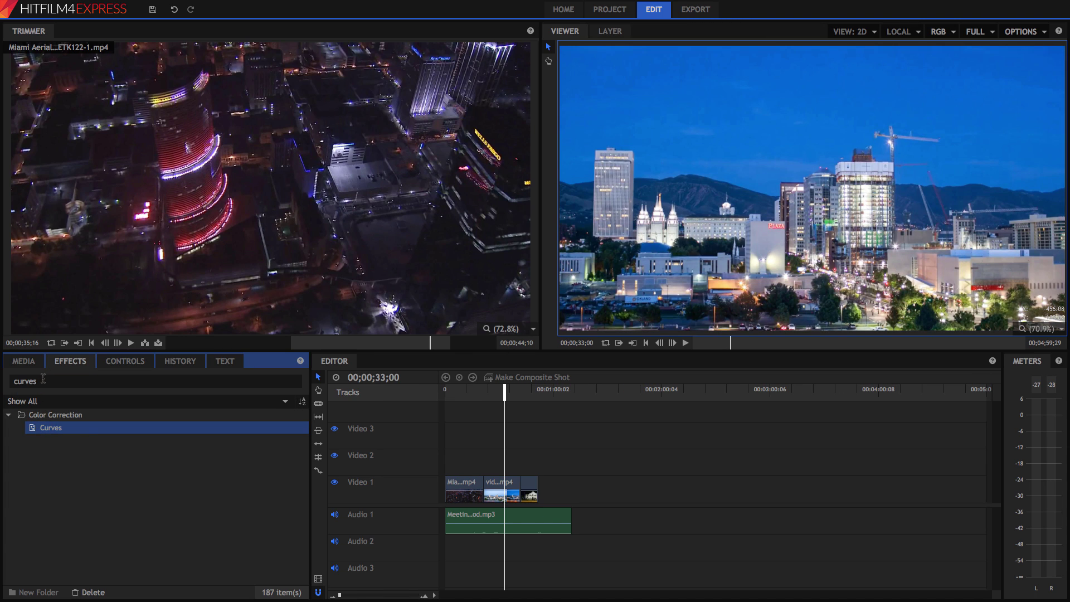
{"action": "double_click", "coordinate": [43, 380]}
{"action": "type", "text": "light"}
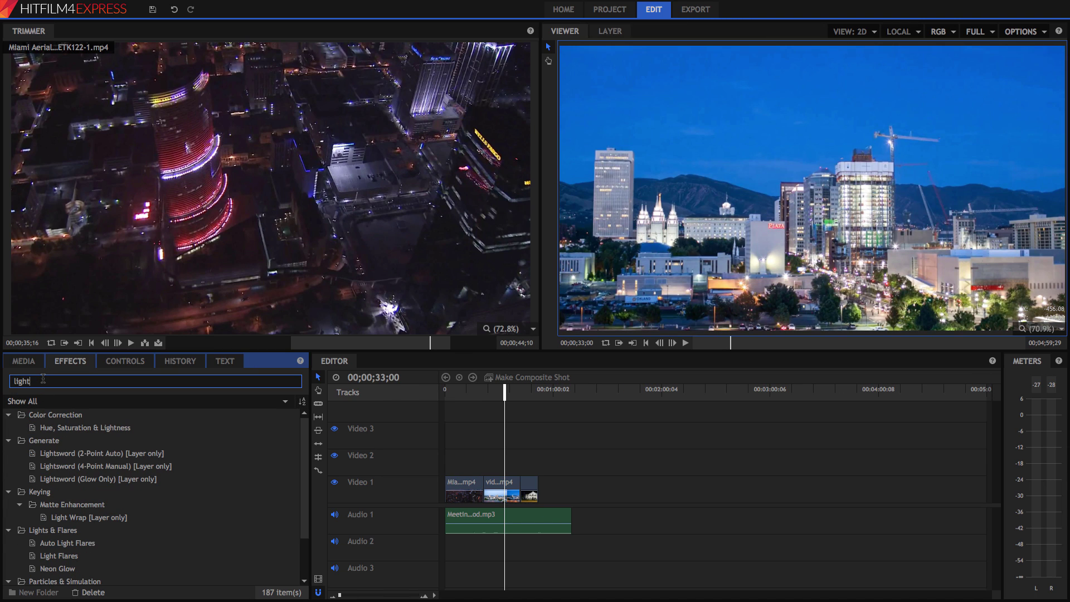
{"action": "scroll", "coordinate": [63, 527], "scroll_direction": "down", "scroll_amount": 2}
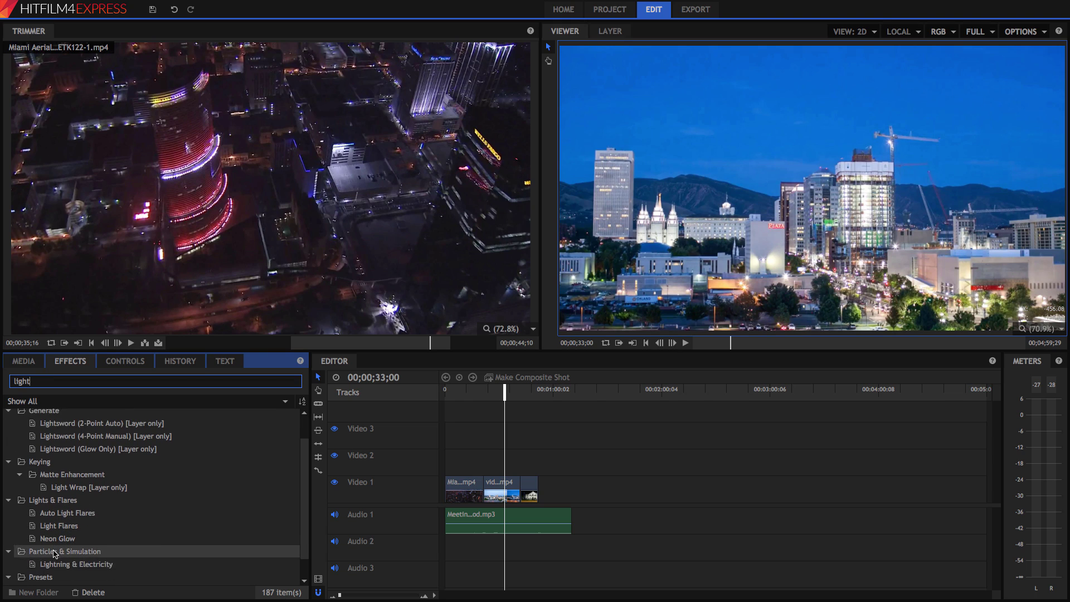
{"action": "scroll", "coordinate": [65, 518], "scroll_direction": "down", "scroll_amount": 1}
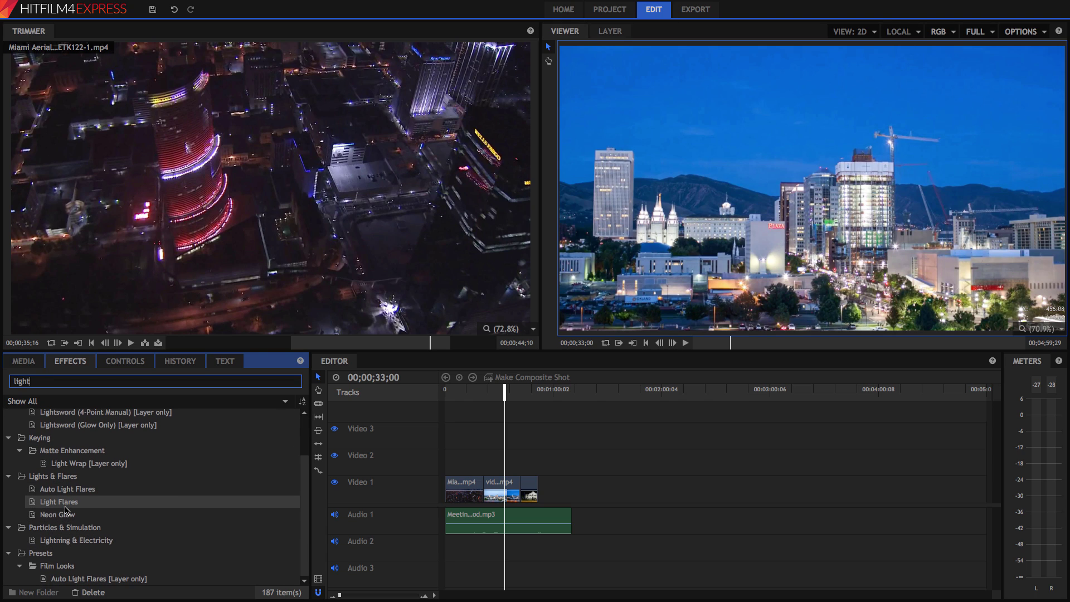
{"action": "left_click_drag", "start_coordinate": [67, 540], "coordinate": [505, 488]}
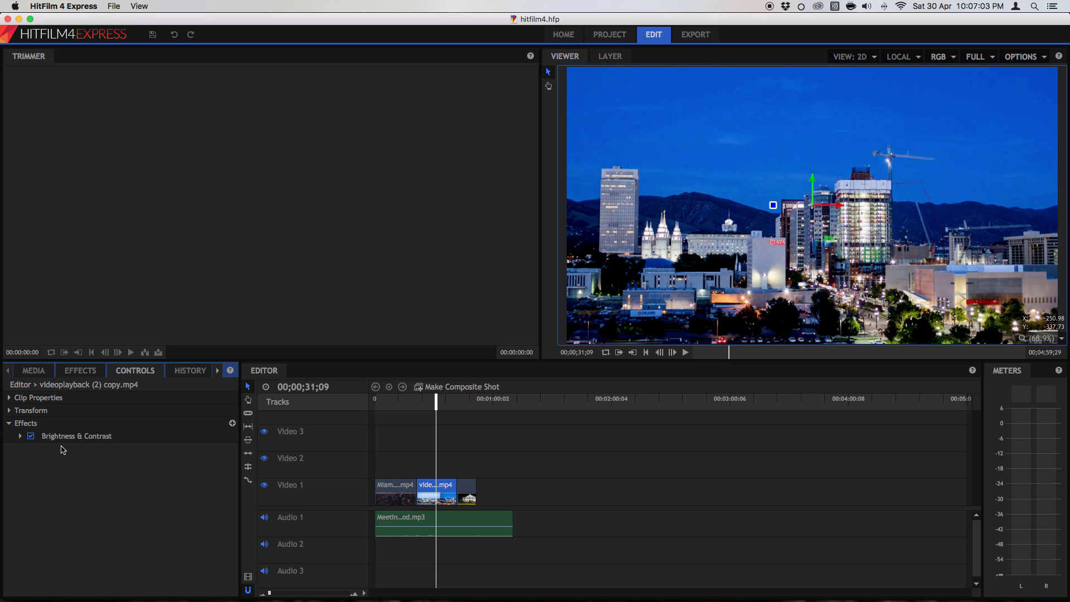
- Remove the Brightness & Contrast effect from the timelapse clip
{"action": "left_click", "coordinate": [65, 439]}
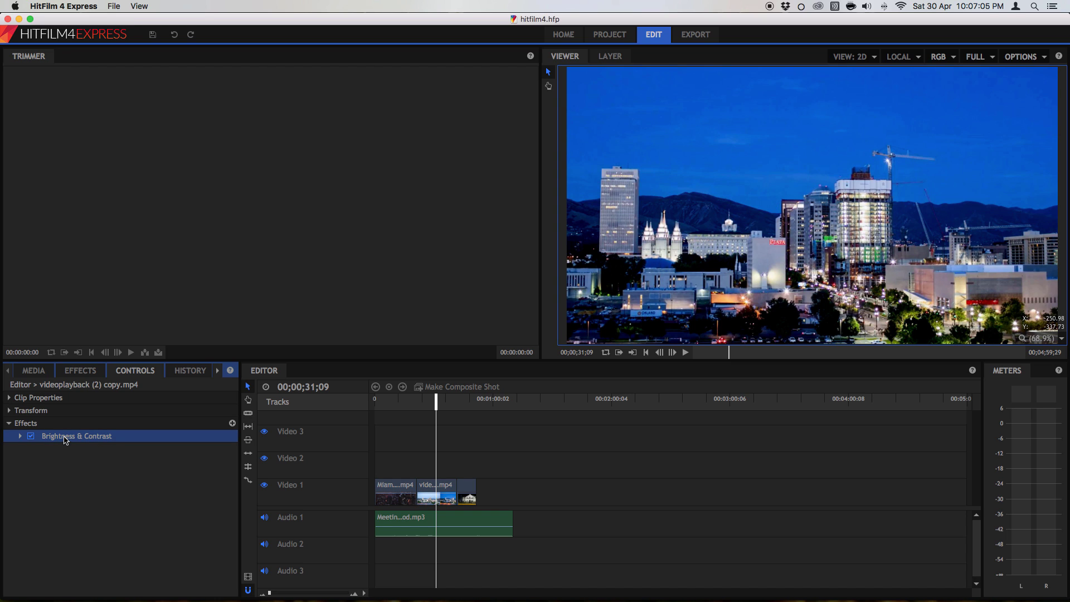
{"action": "key", "text": "Delete"}
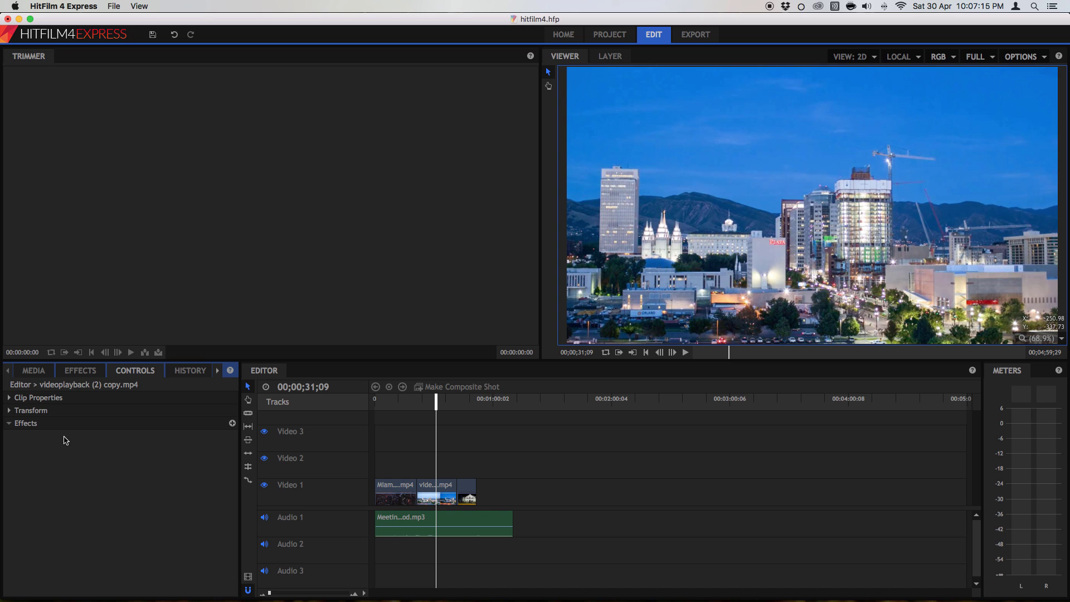
{"action": "left_click", "coordinate": [78, 371]}
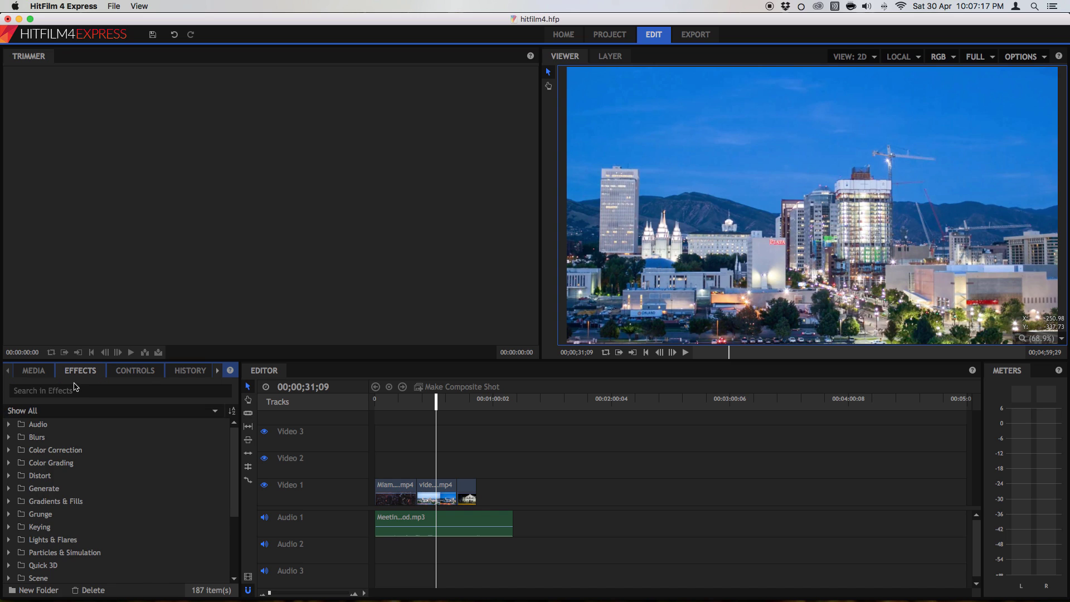
{"action": "scroll", "coordinate": [42, 501], "scroll_direction": "down", "scroll_amount": 3}
- Apply the Presets > Film Looks > Burnt Stock look to the timelapse clip, checking it at 00;00;33;26
{"action": "left_click", "coordinate": [9, 577]}
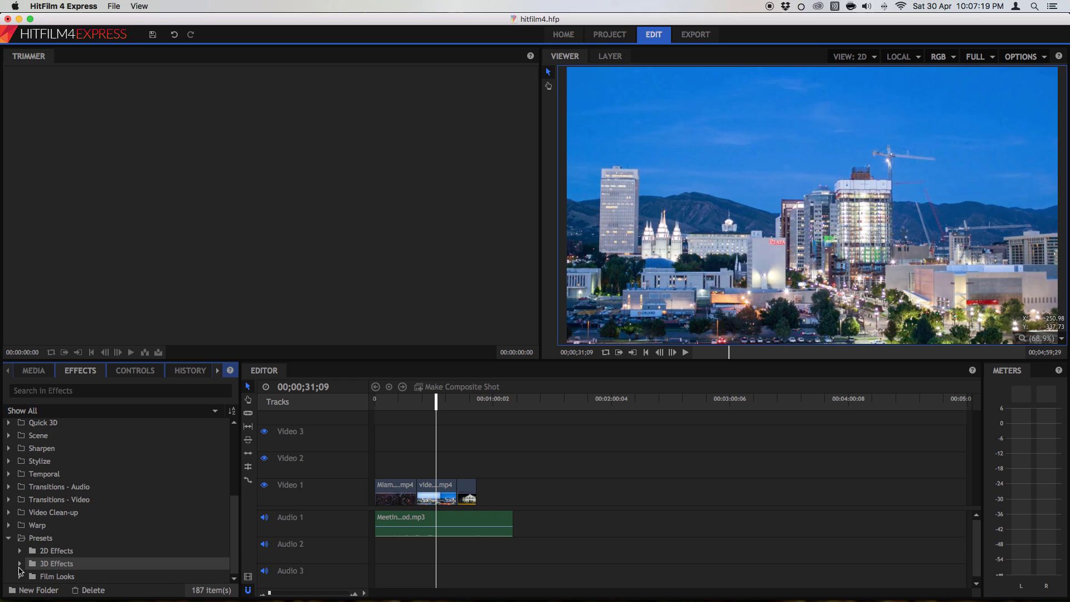
{"action": "left_click", "coordinate": [20, 564]}
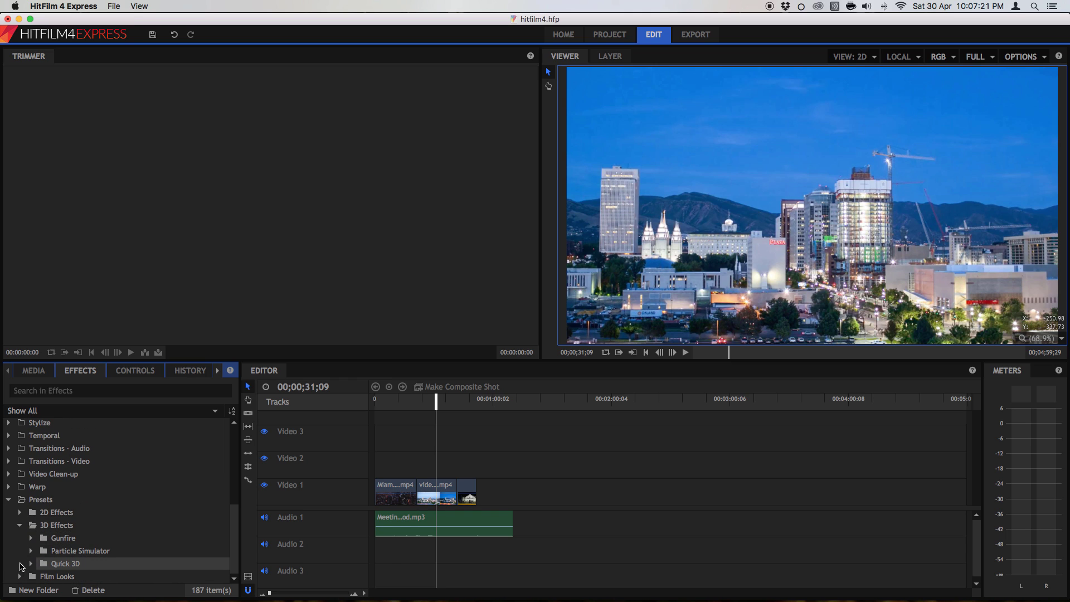
{"action": "left_click", "coordinate": [29, 565]}
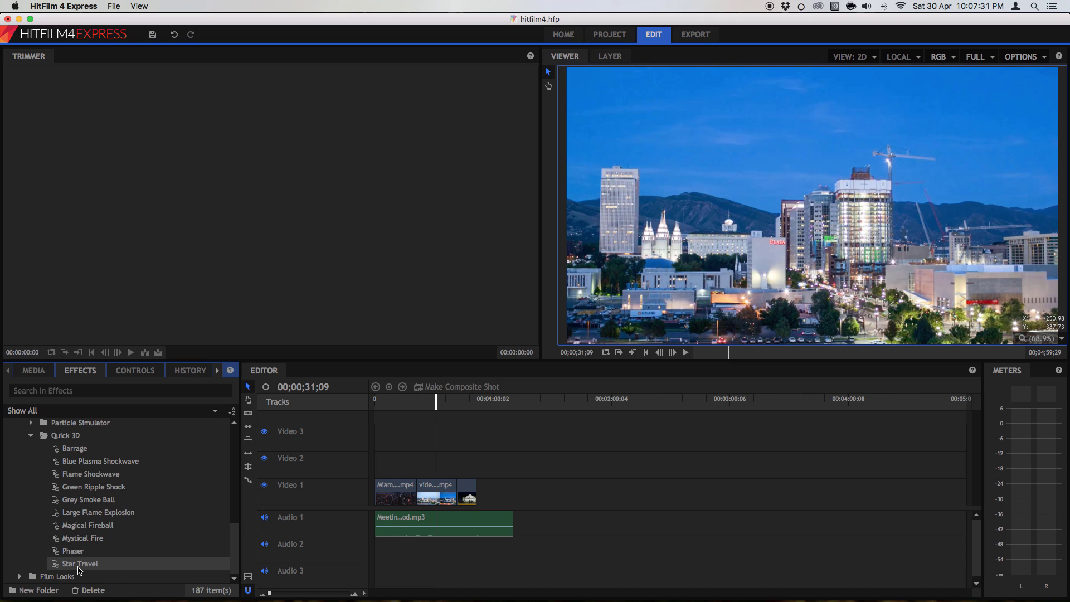
{"action": "left_click", "coordinate": [20, 576]}
{"action": "scroll", "coordinate": [32, 554], "scroll_direction": "down", "scroll_amount": 5}
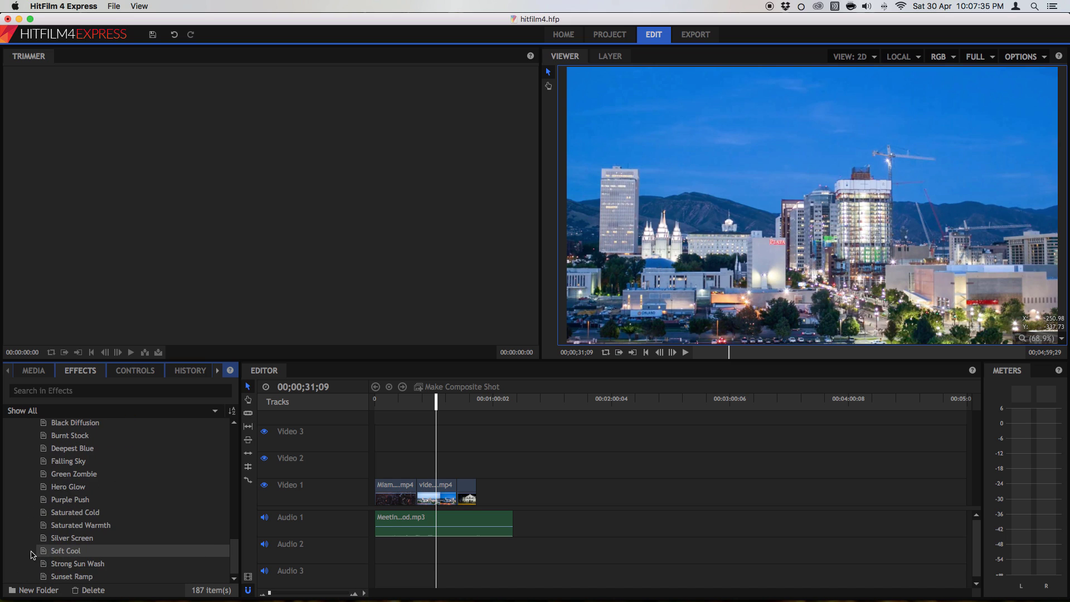
{"action": "scroll", "coordinate": [33, 555], "scroll_direction": "up", "scroll_amount": 4}
{"action": "scroll", "coordinate": [85, 530], "scroll_direction": "down", "scroll_amount": 3}
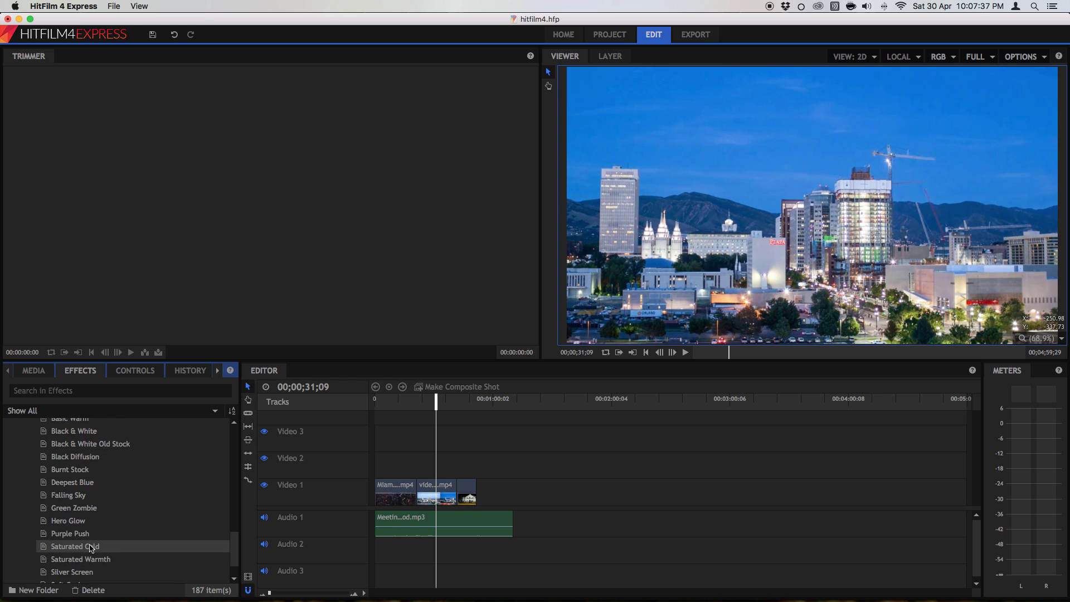
{"action": "left_click_drag", "start_coordinate": [82, 470], "coordinate": [431, 485]}
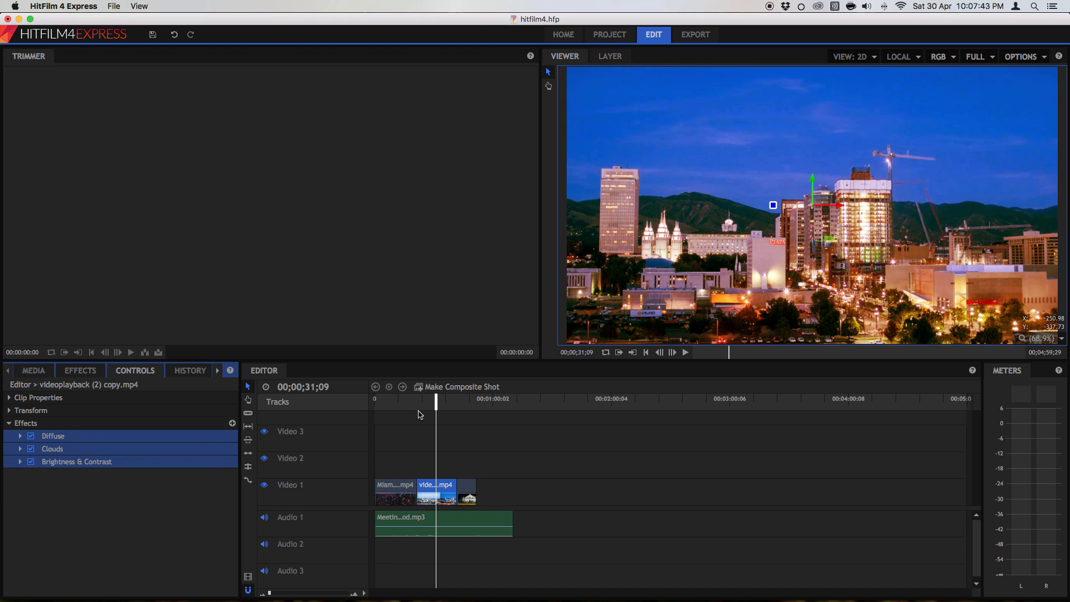
{"action": "left_click_drag", "start_coordinate": [430, 399], "coordinate": [442, 404]}
- Delete the Diffuse, Clouds and Brightness & Contrast effects from the timelapse clip
{"action": "key", "text": "BackSpace"}
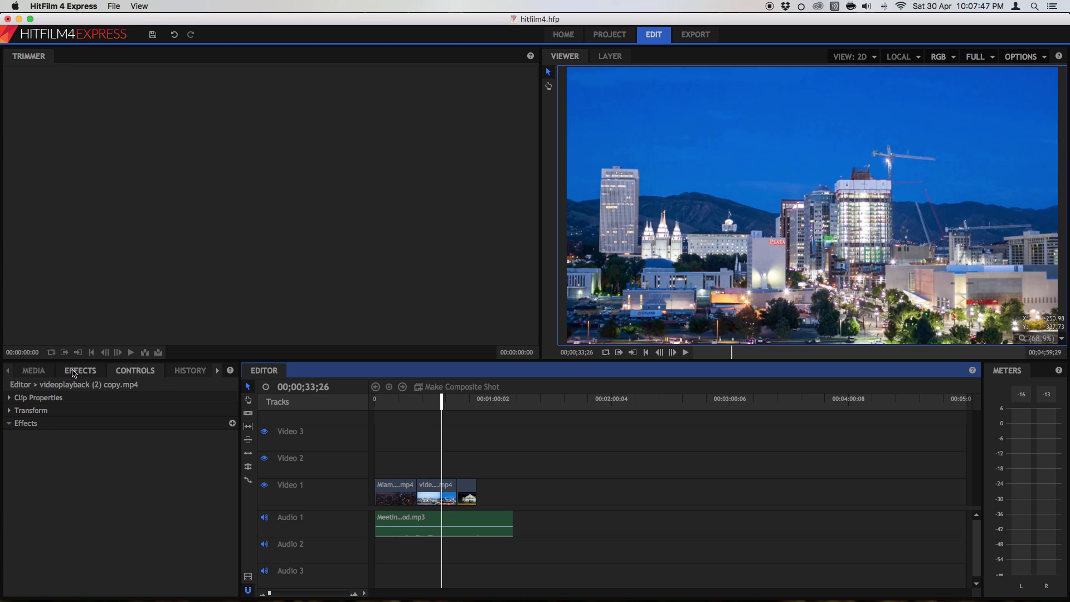
{"action": "left_click", "coordinate": [81, 370]}
{"action": "scroll", "coordinate": [93, 519], "scroll_direction": "down", "scroll_amount": 3}
{"action": "scroll", "coordinate": [94, 534], "scroll_direction": "up", "scroll_amount": 2}
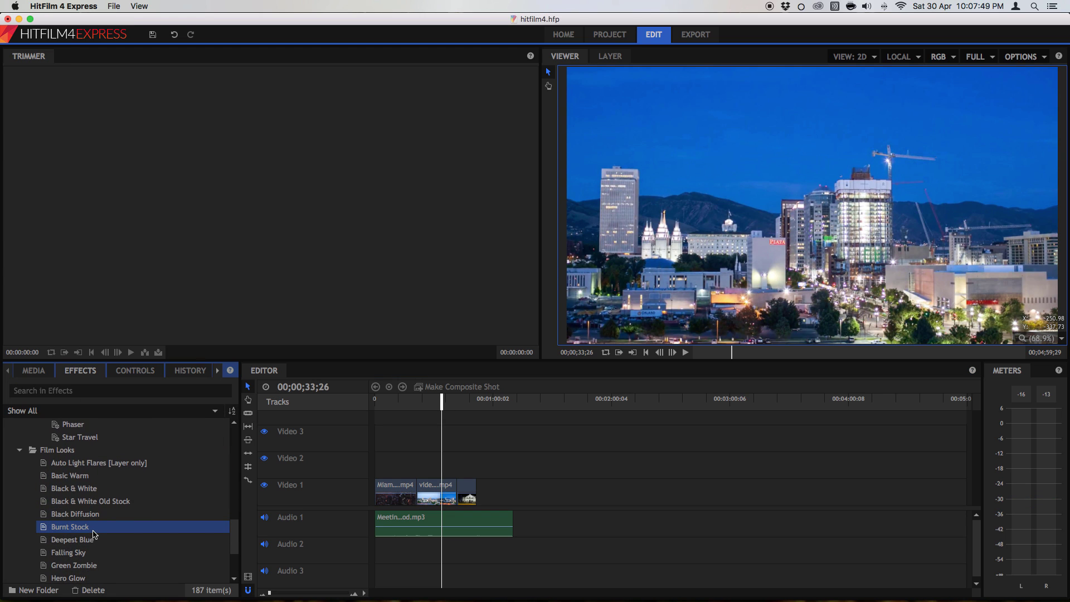
- Find the Auto Light Flares preset, drag it onto the timelapse clip, and select the clip
{"action": "scroll", "coordinate": [90, 496], "scroll_direction": "up", "scroll_amount": 4}
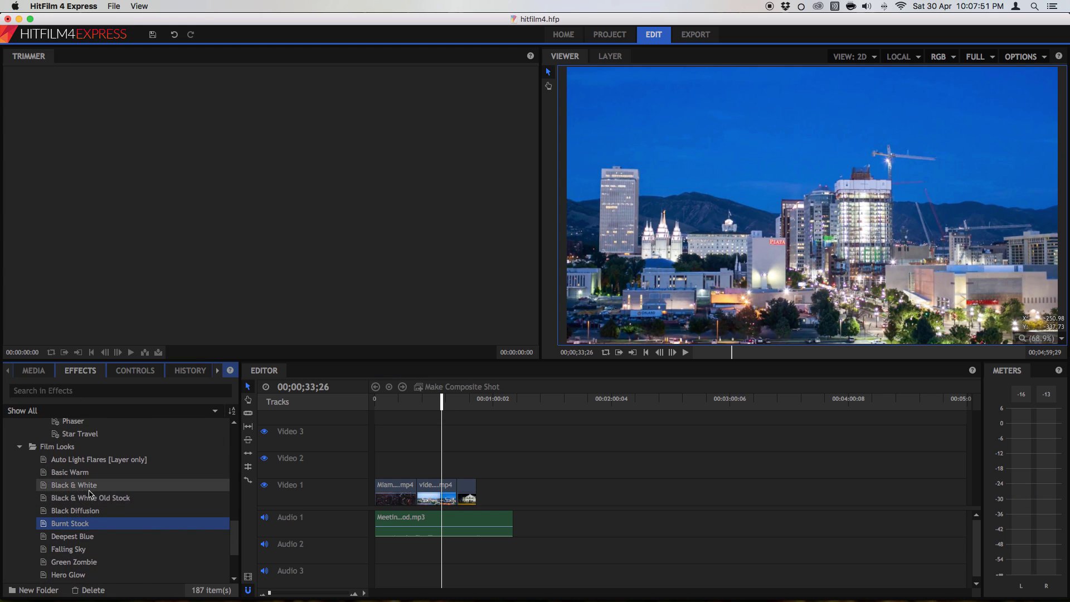
{"action": "scroll", "coordinate": [84, 497], "scroll_direction": "down", "scroll_amount": 5}
{"action": "scroll", "coordinate": [83, 498], "scroll_direction": "down", "scroll_amount": 1}
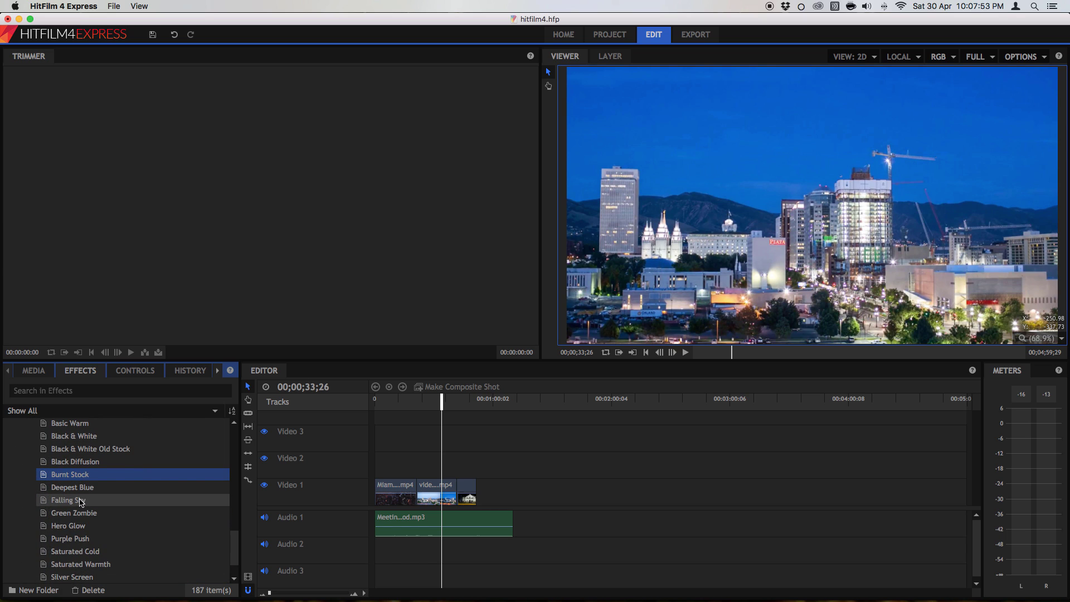
{"action": "scroll", "coordinate": [95, 527], "scroll_direction": "down", "scroll_amount": 3}
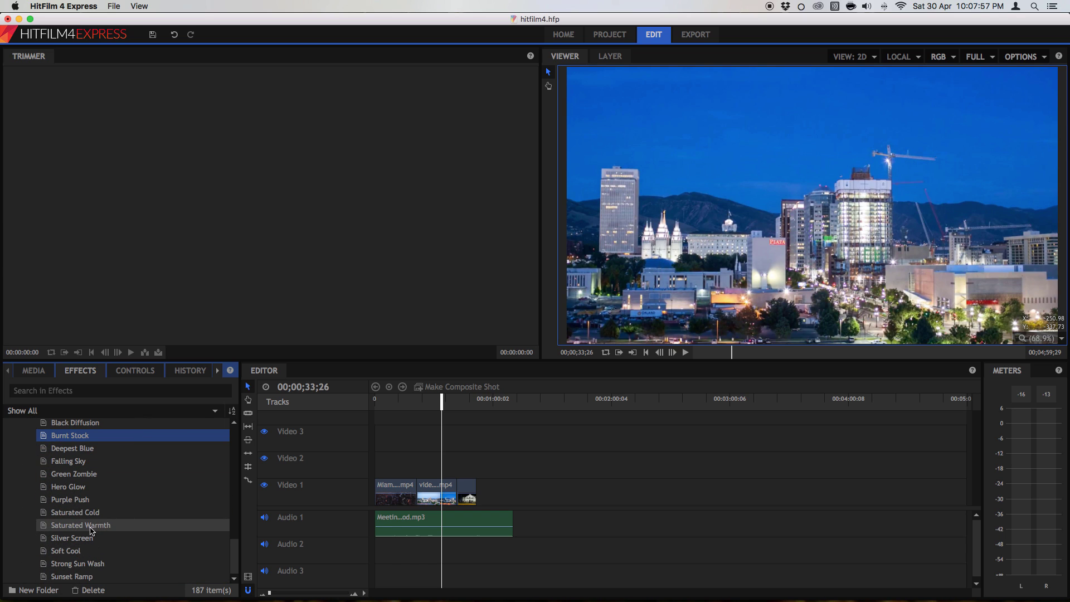
{"action": "scroll", "coordinate": [148, 493], "scroll_direction": "up", "scroll_amount": 10}
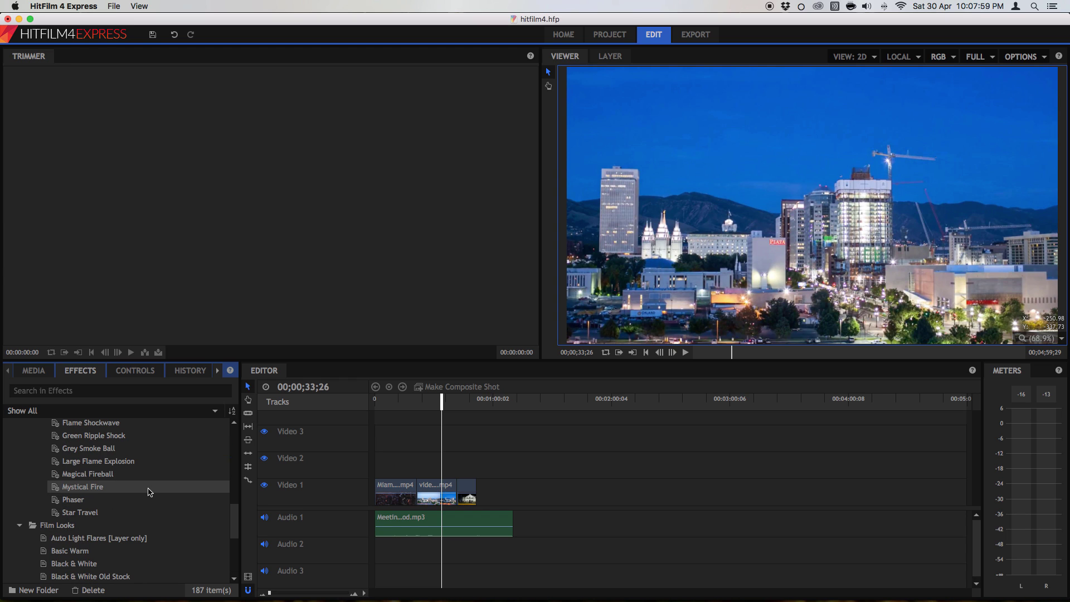
{"action": "scroll", "coordinate": [148, 492], "scroll_direction": "down", "scroll_amount": 10}
{"action": "scroll", "coordinate": [149, 492], "scroll_direction": "up", "scroll_amount": 3}
{"action": "scroll", "coordinate": [148, 491], "scroll_direction": "up", "scroll_amount": 5}
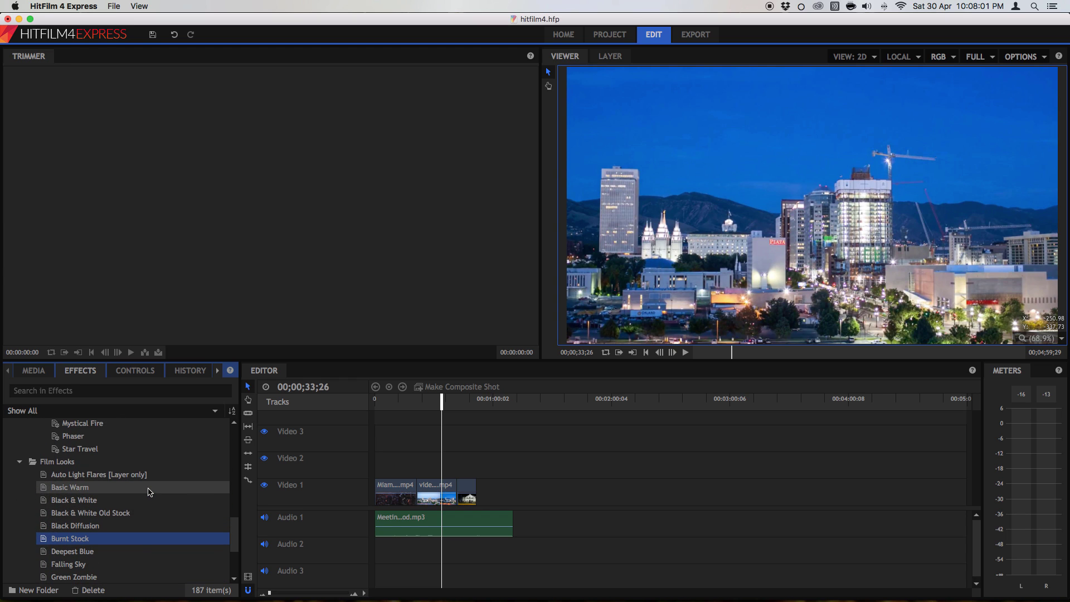
{"action": "left_click", "coordinate": [88, 479]}
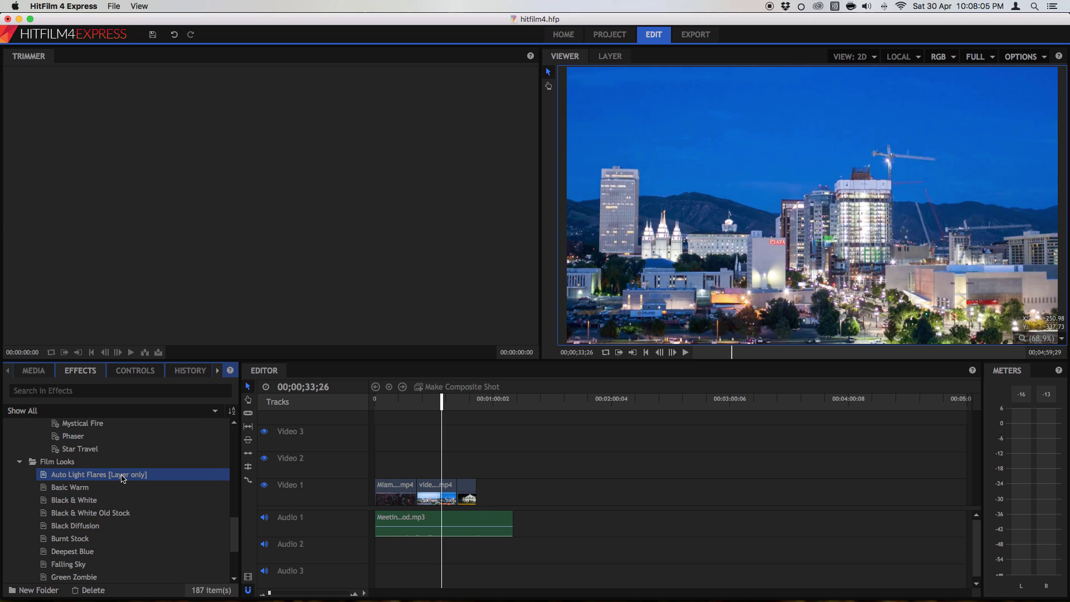
{"action": "left_click_drag", "start_coordinate": [122, 477], "coordinate": [446, 488]}
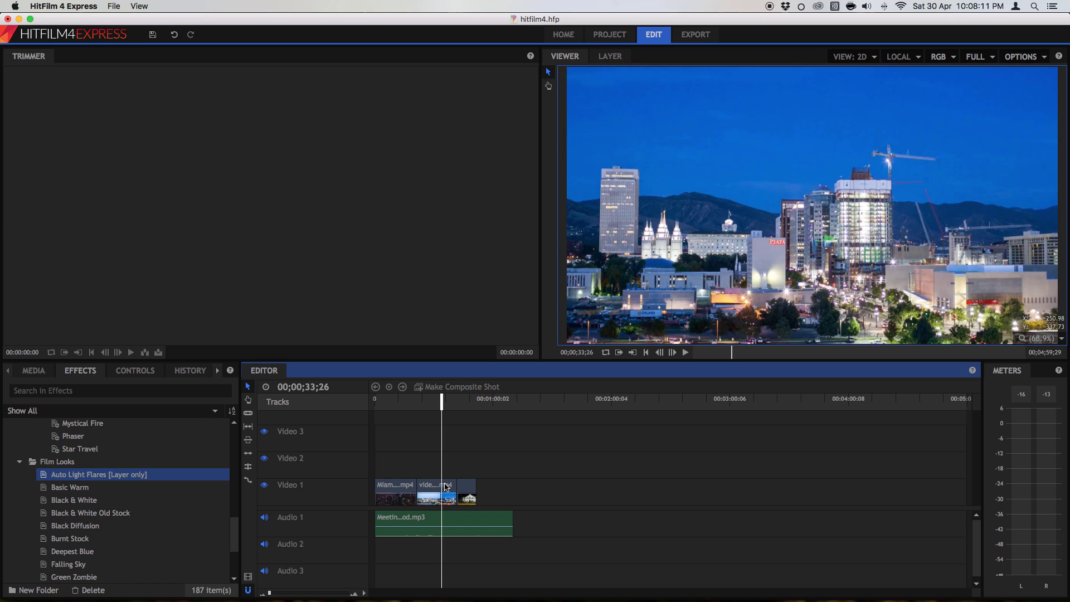
{"action": "left_click", "coordinate": [442, 486]}
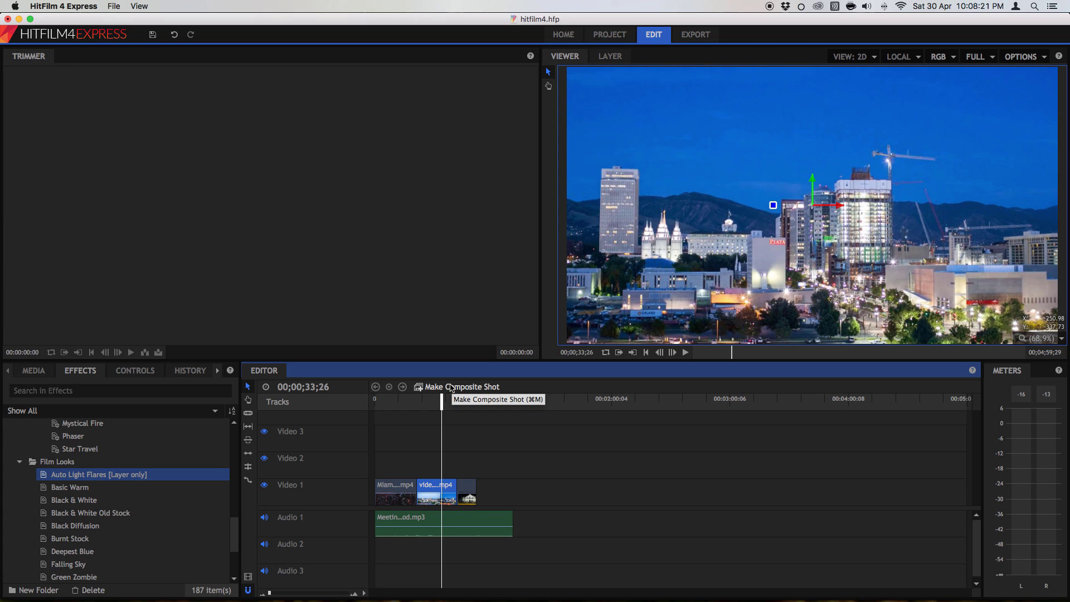
- Convert the timelapse clip into a composite shot and apply Auto Light Flares to its layer
{"action": "left_click", "coordinate": [451, 387]}
{"action": "left_click", "coordinate": [596, 337]}
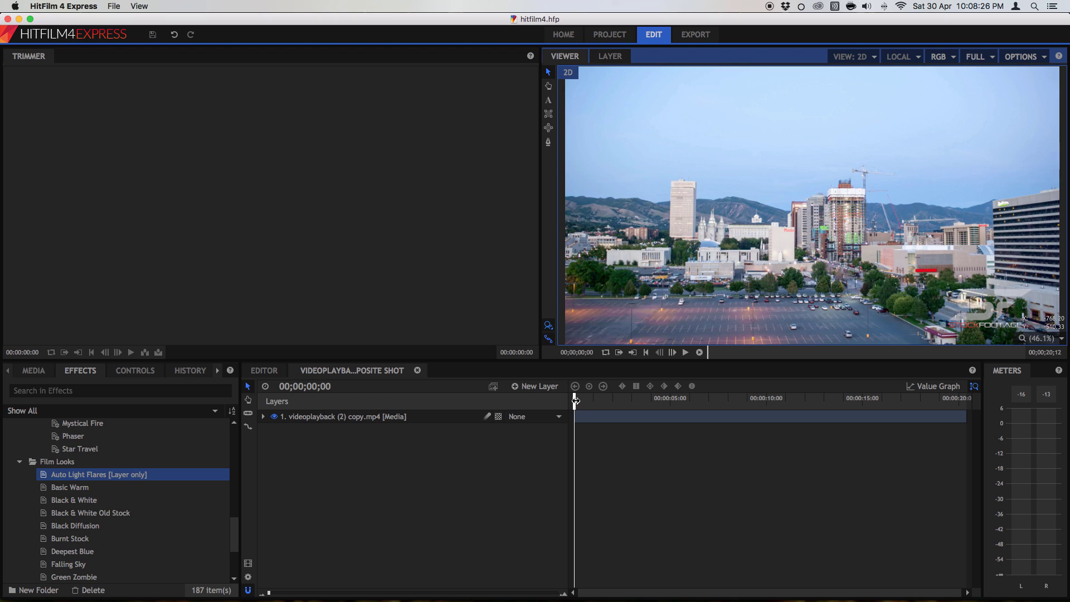
{"action": "left_click_drag", "start_coordinate": [576, 400], "coordinate": [871, 395]}
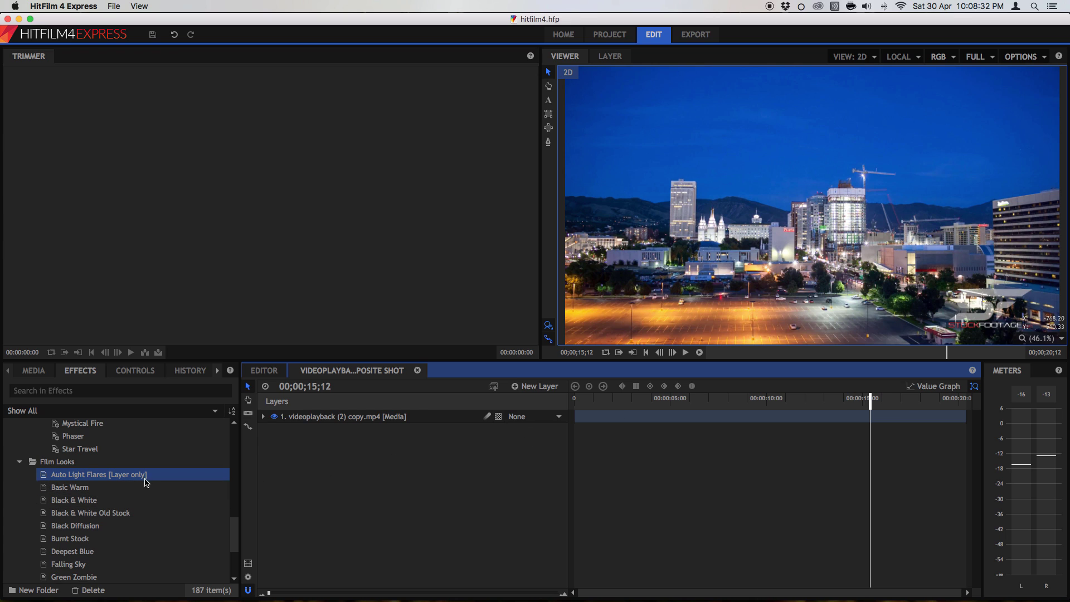
{"action": "left_click", "coordinate": [322, 426]}
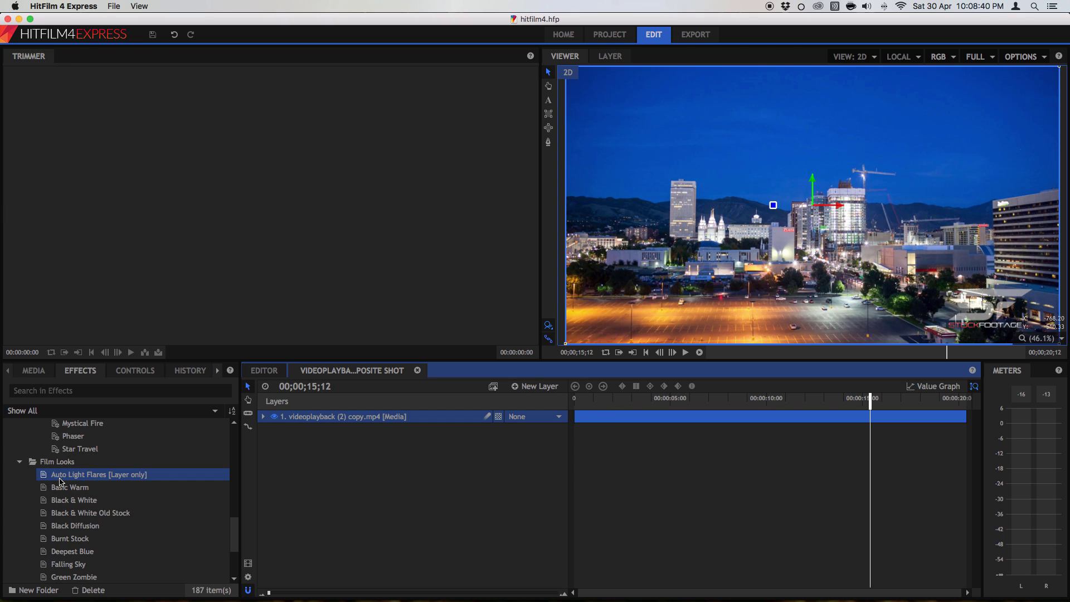
{"action": "left_click_drag", "start_coordinate": [59, 479], "coordinate": [610, 423]}
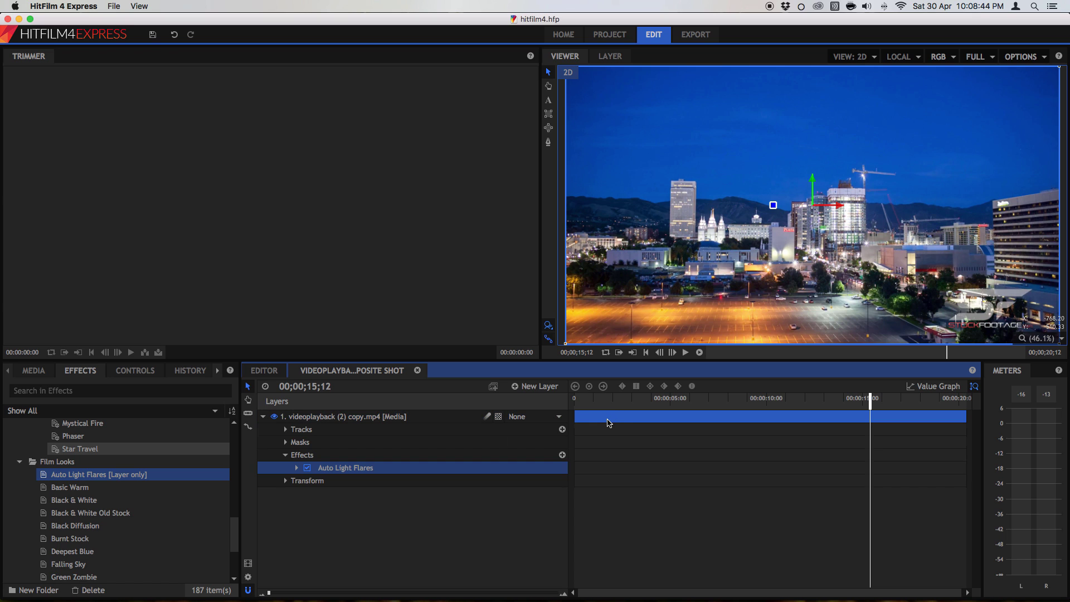
- Raise Auto Light Flares' Hotspot Generation Max Flares from 10 to 100
{"action": "left_click", "coordinate": [135, 371]}
{"action": "left_click", "coordinate": [19, 449]}
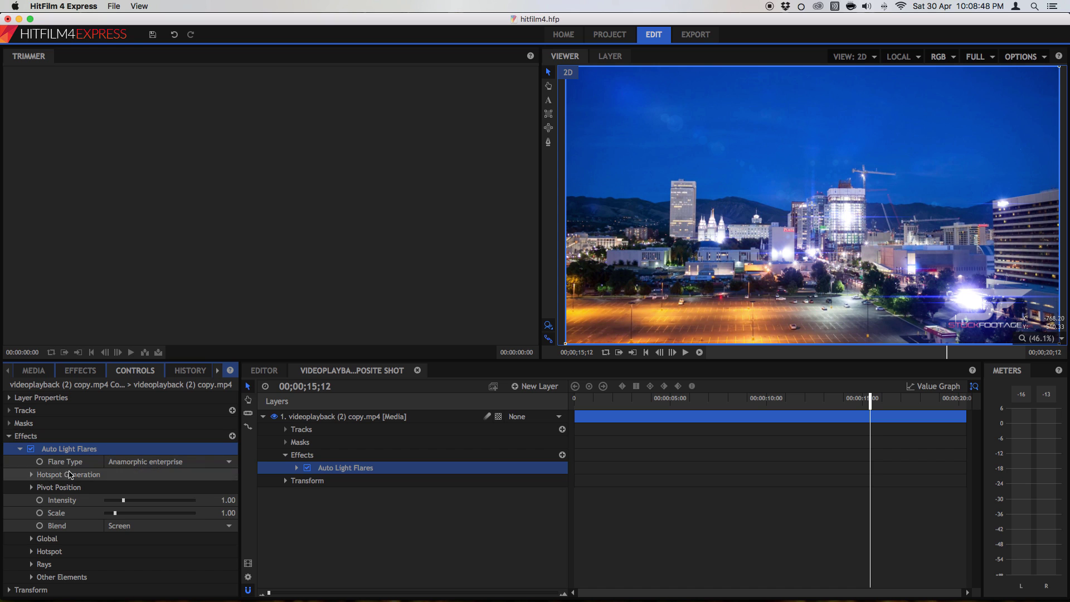
{"action": "left_click_drag", "start_coordinate": [735, 397], "coordinate": [873, 387]}
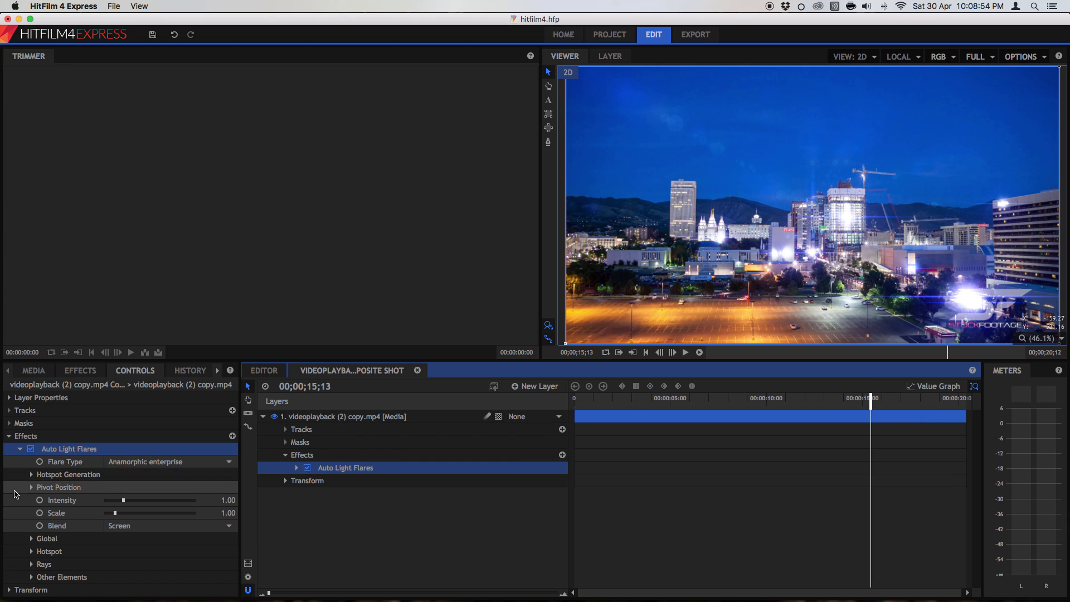
{"action": "left_click", "coordinate": [66, 475]}
{"action": "left_click_drag", "start_coordinate": [113, 500], "coordinate": [233, 496]}
- Play the composite shot from the start, then delete the Auto Light Flares effect
{"action": "left_click_drag", "start_coordinate": [636, 398], "coordinate": [706, 394]}
{"action": "key", "text": "Home"}
{"action": "key", "text": "space"}
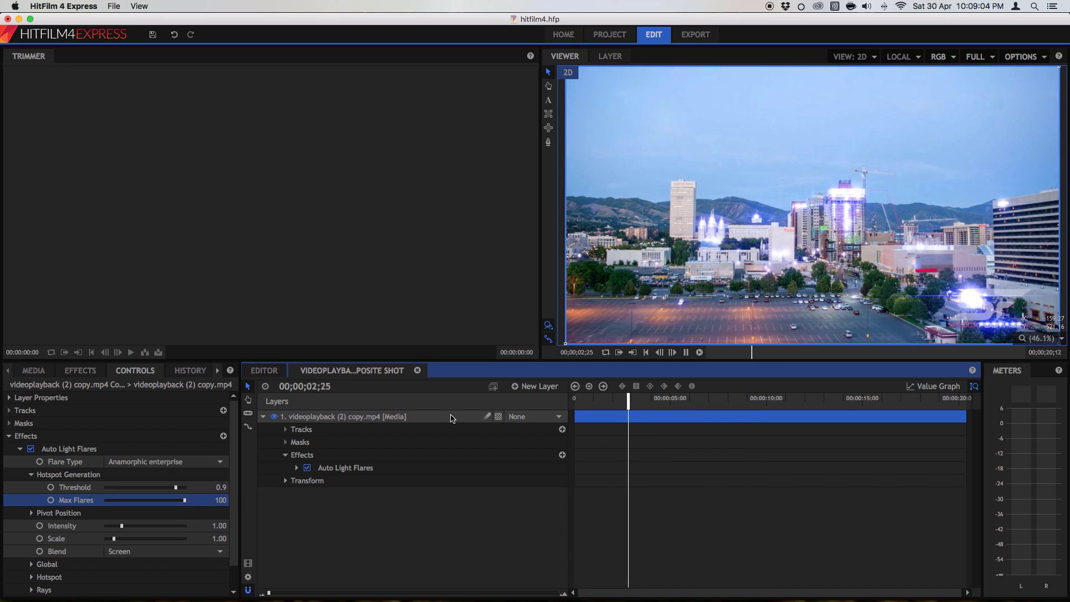
{"action": "key", "text": "space"}
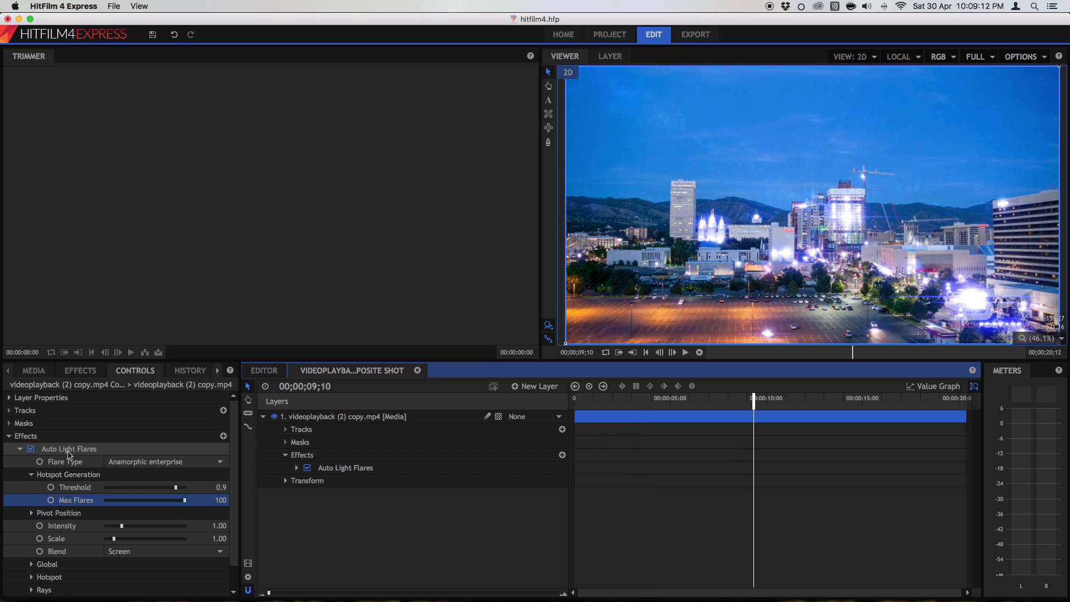
{"action": "left_click", "coordinate": [69, 451]}
{"action": "key", "text": "Delete"}
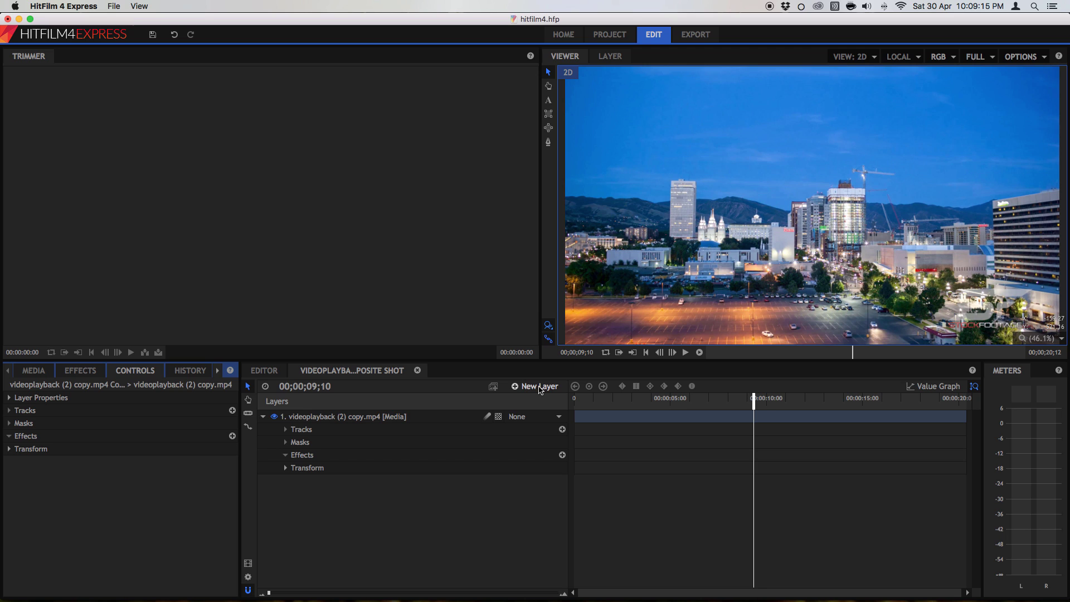
- Create a New Text layer at 400 × 400 in the composite shot timeline
{"action": "left_click_drag", "start_coordinate": [568, 401], "coordinate": [488, 402]}
{"action": "left_click", "coordinate": [468, 387]}
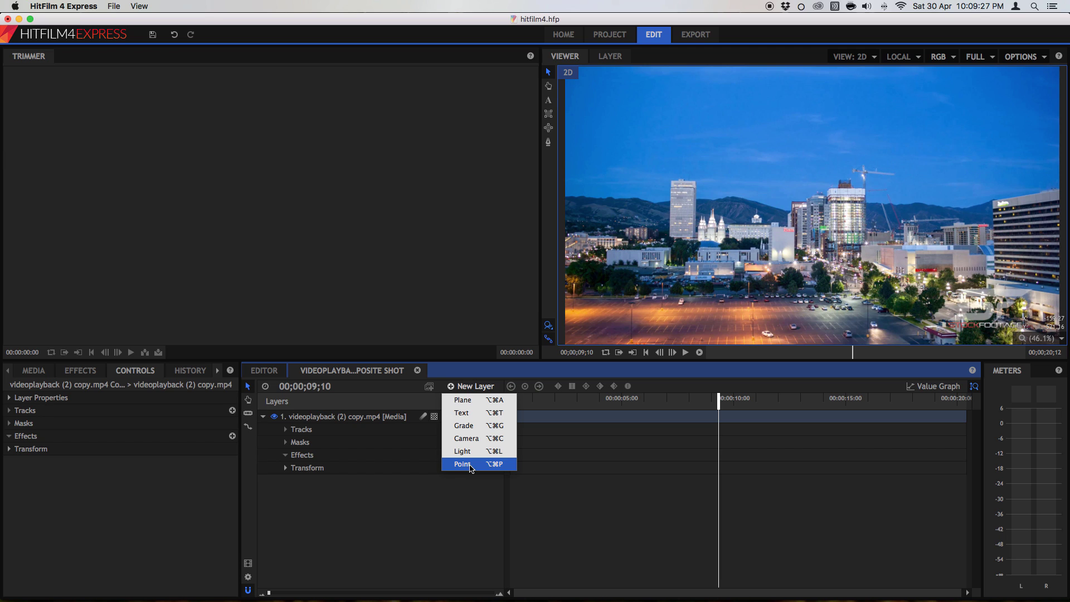
{"action": "left_click", "coordinate": [485, 413]}
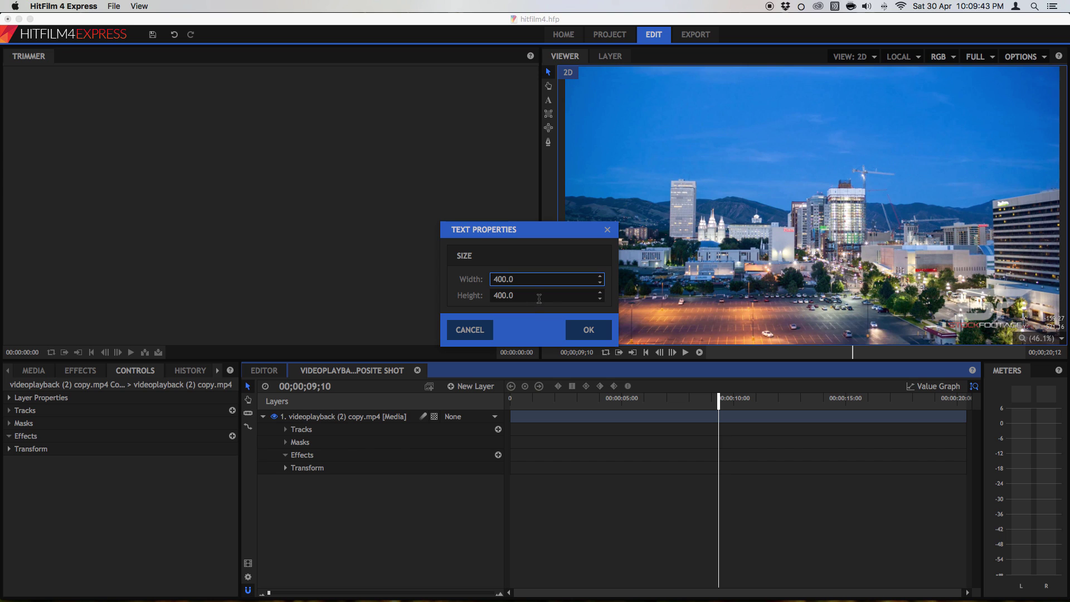
{"action": "left_click", "coordinate": [589, 332]}
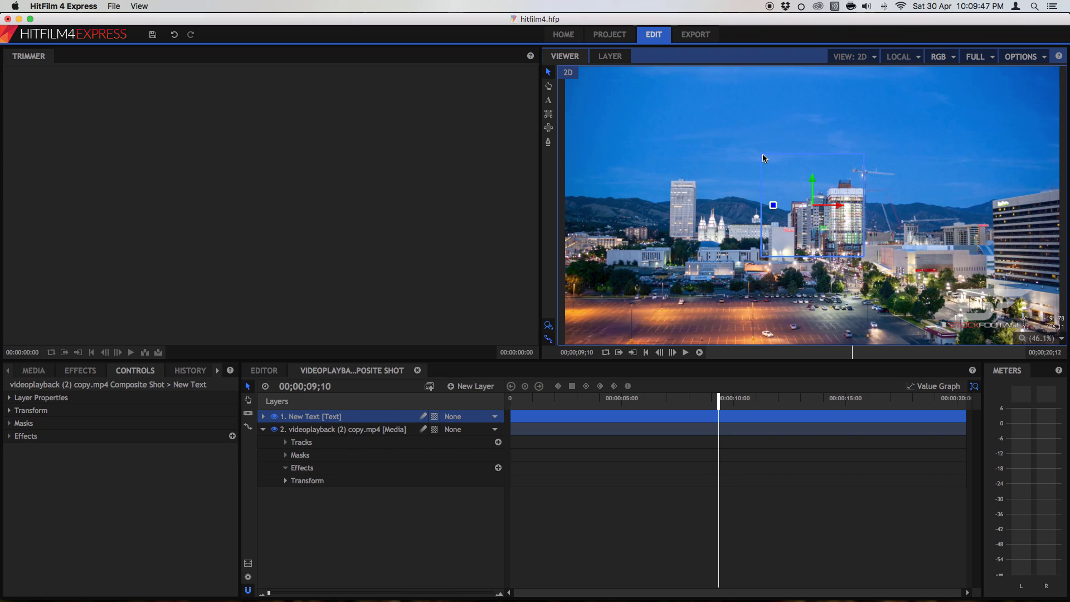
- Type 'My name is SHINY FILMS' into the text layer in the viewer
{"action": "left_click", "coordinate": [9, 399]}
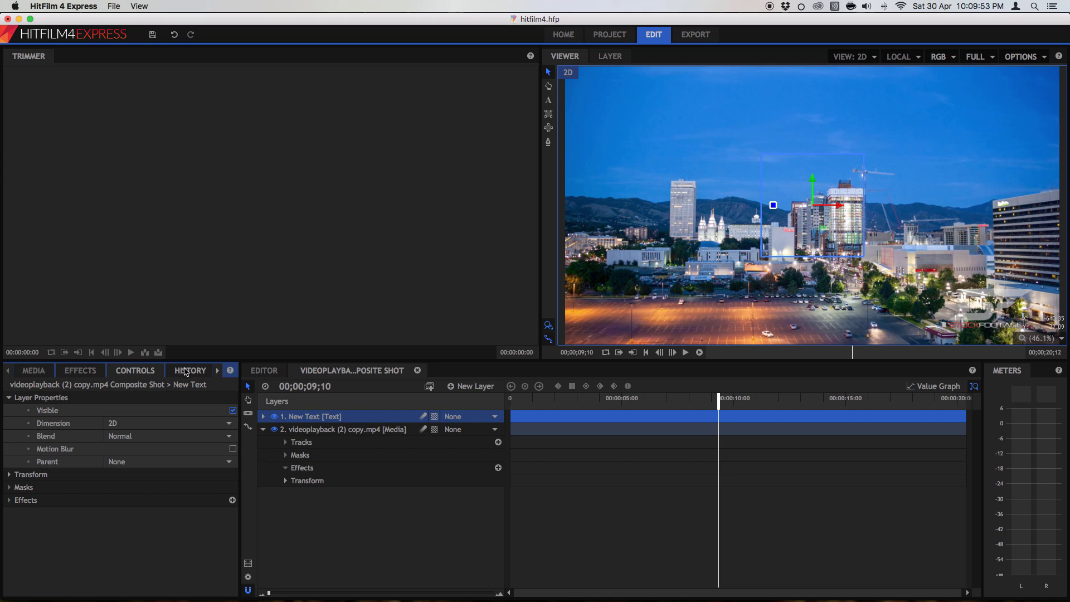
{"action": "left_click", "coordinate": [217, 370]}
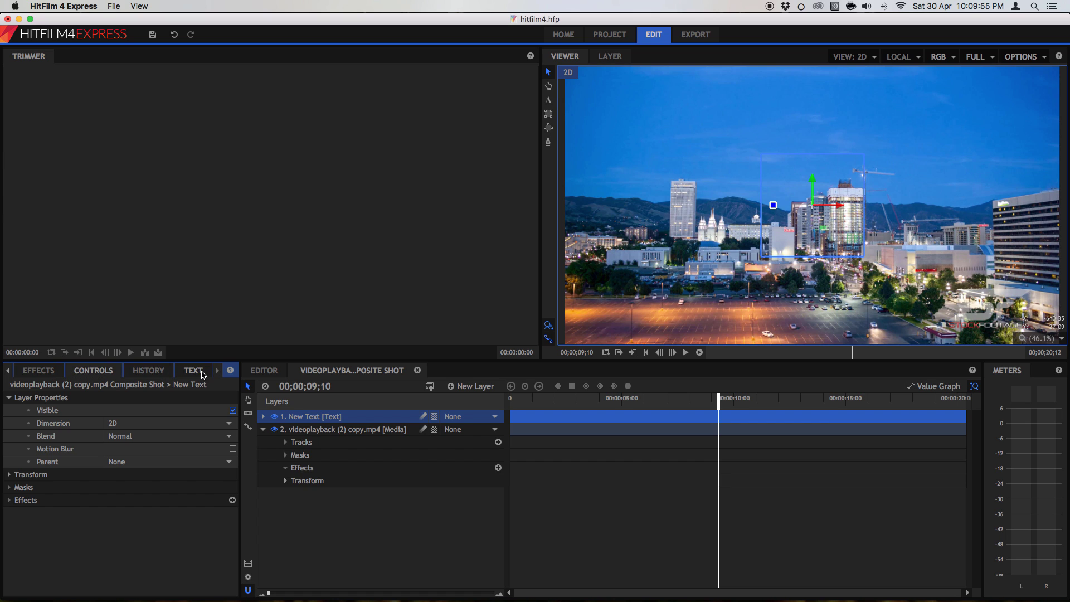
{"action": "left_click", "coordinate": [203, 373]}
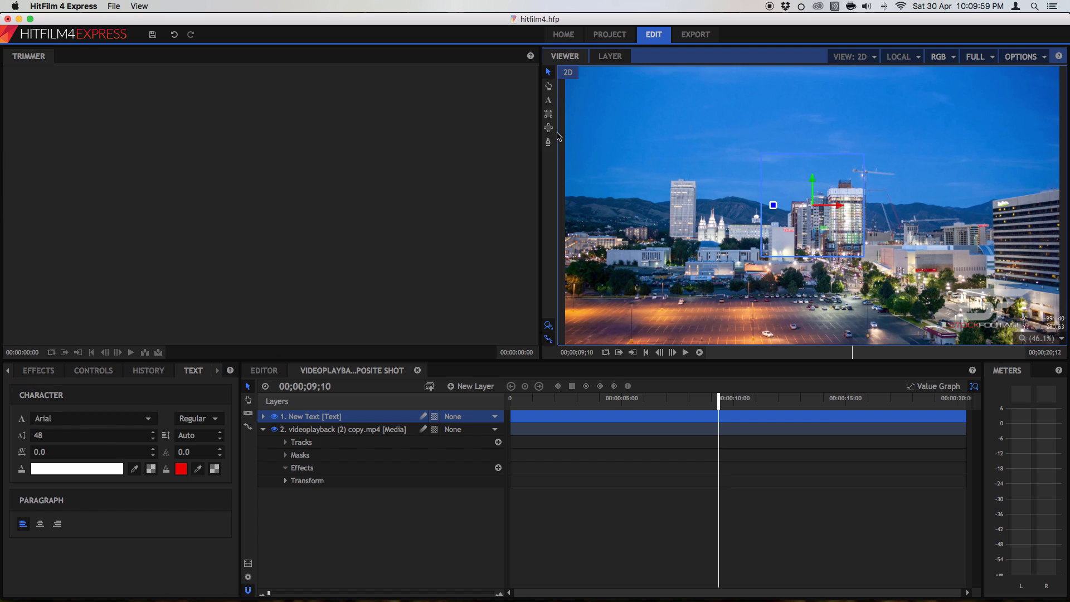
{"action": "left_click", "coordinate": [549, 100]}
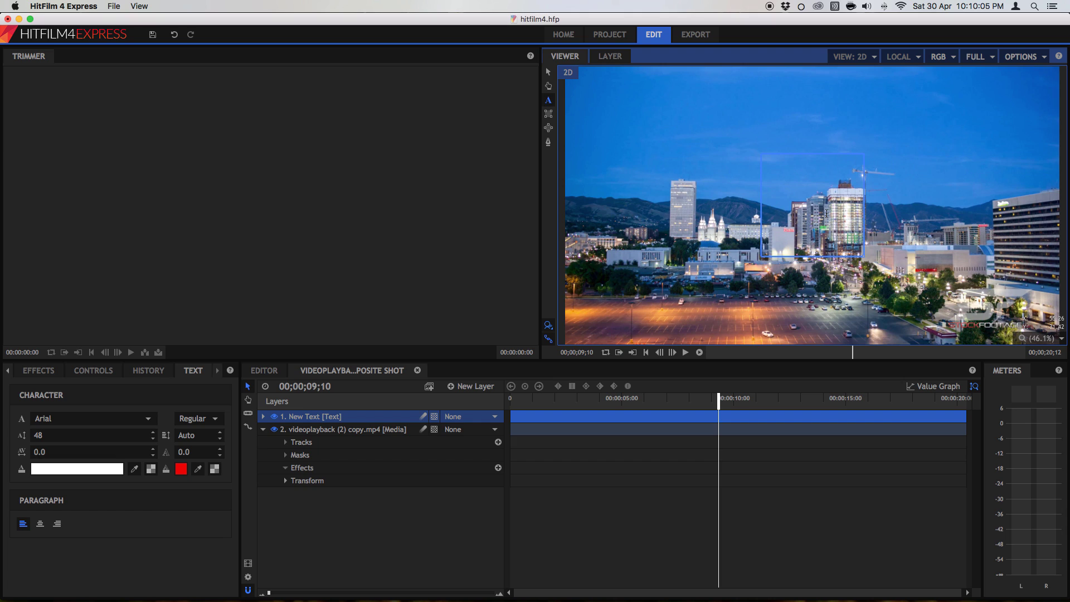
{"action": "type", "text": "My name is HHH"}
{"action": "key", "text": "BackSpace"}
{"action": "key", "text": "BackSpace"}
{"action": "key", "text": "BackSpace"}
{"action": "type", "text": "SHINY FILMS"}
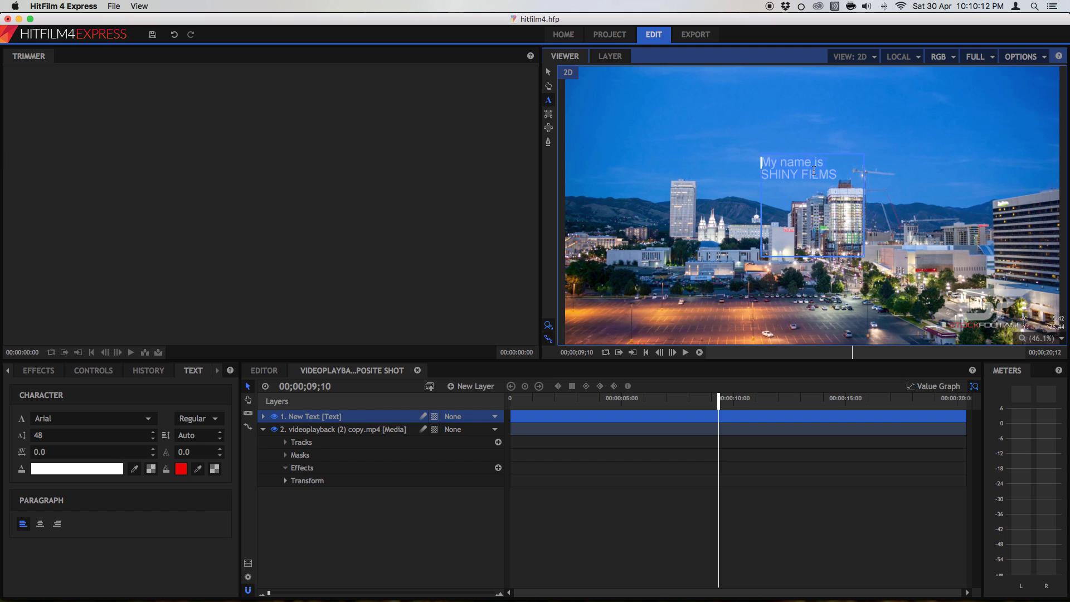
- Set the text's font size to 166
{"action": "left_click", "coordinate": [146, 436]}
{"action": "type", "text": "1024"}
{"action": "key", "text": "Return"}
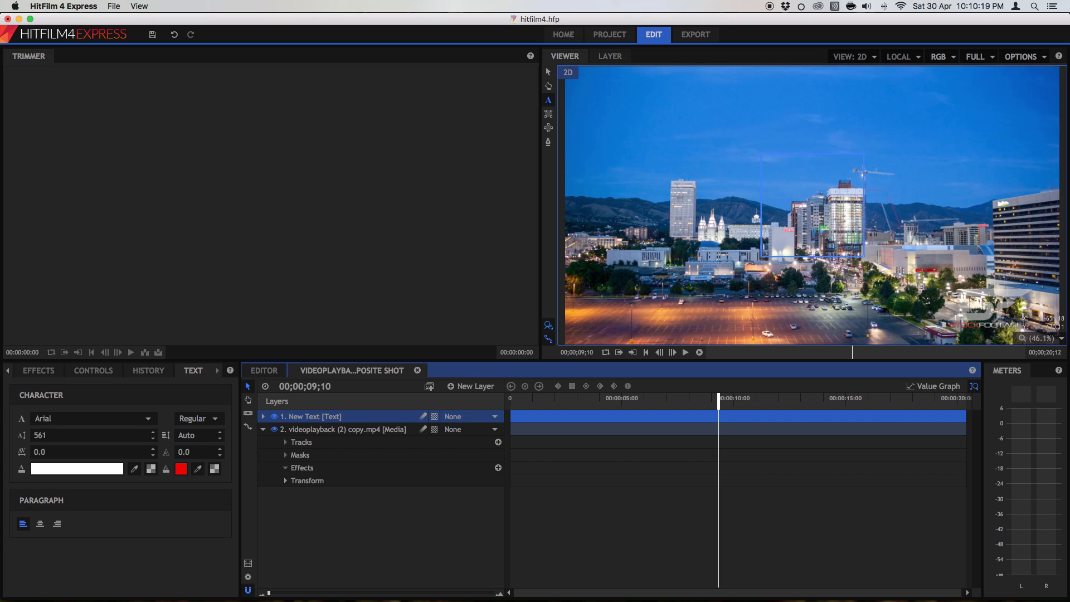
{"action": "key", "text": "BackSpace"}
{"action": "key", "text": "BackSpace"}
{"action": "key", "text": "BackSpace"}
{"action": "type", "text": "166"}
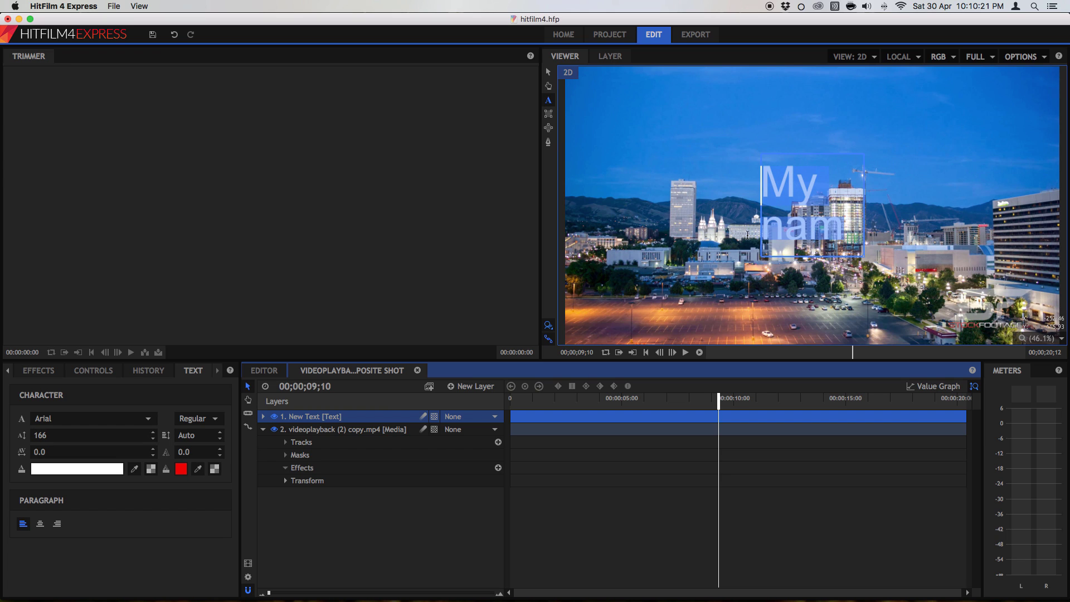
- Widen the text box so SHINY fits the first line and move the text near the top
{"action": "left_click_drag", "start_coordinate": [864, 256], "coordinate": [1039, 308]}
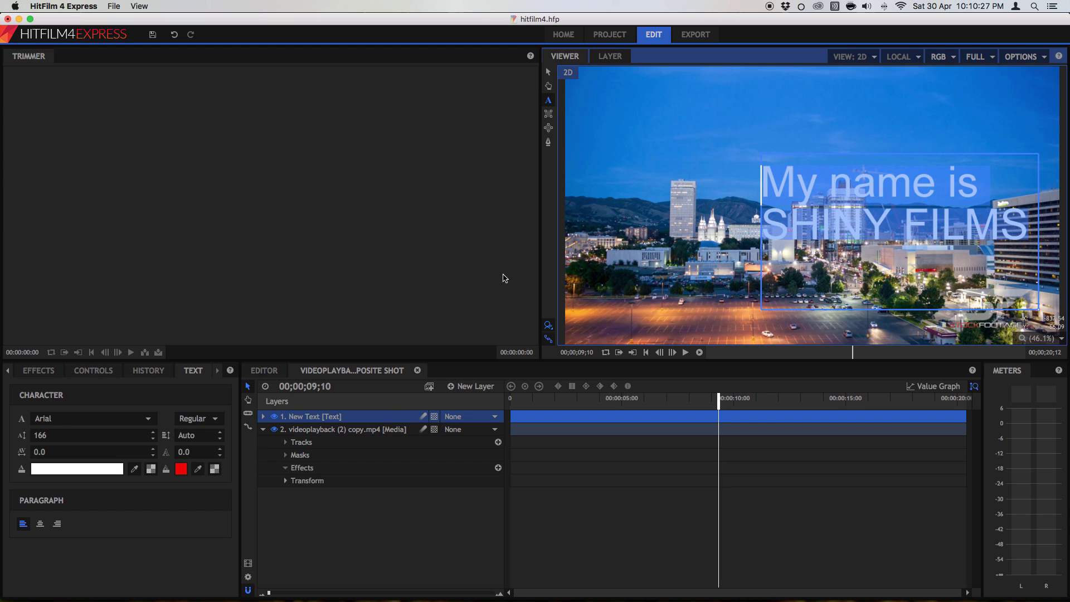
{"action": "left_click", "coordinate": [548, 72]}
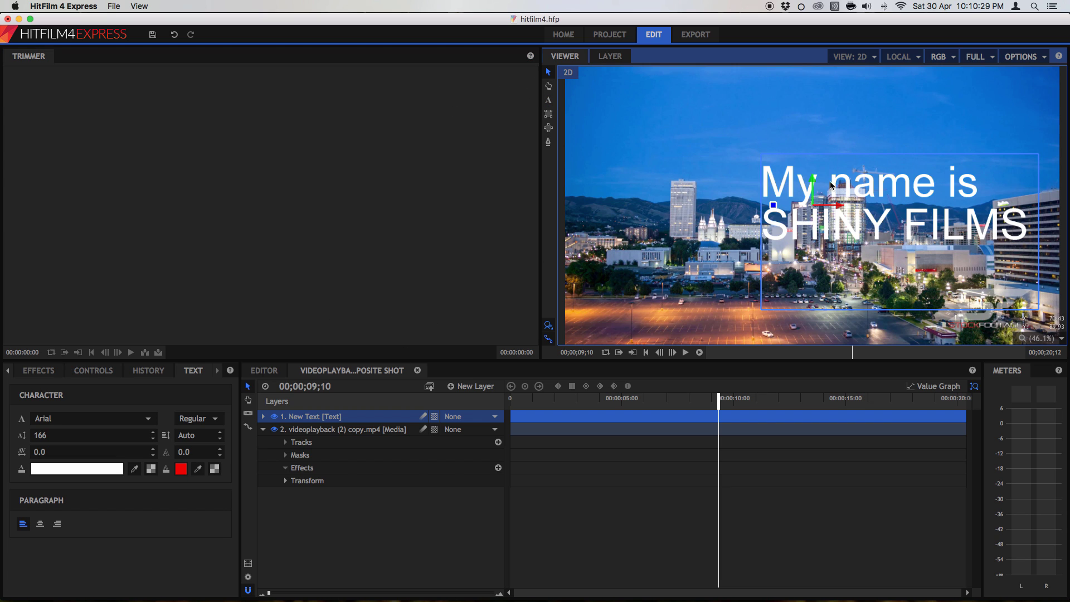
{"action": "left_click_drag", "start_coordinate": [831, 185], "coordinate": [667, 132]}
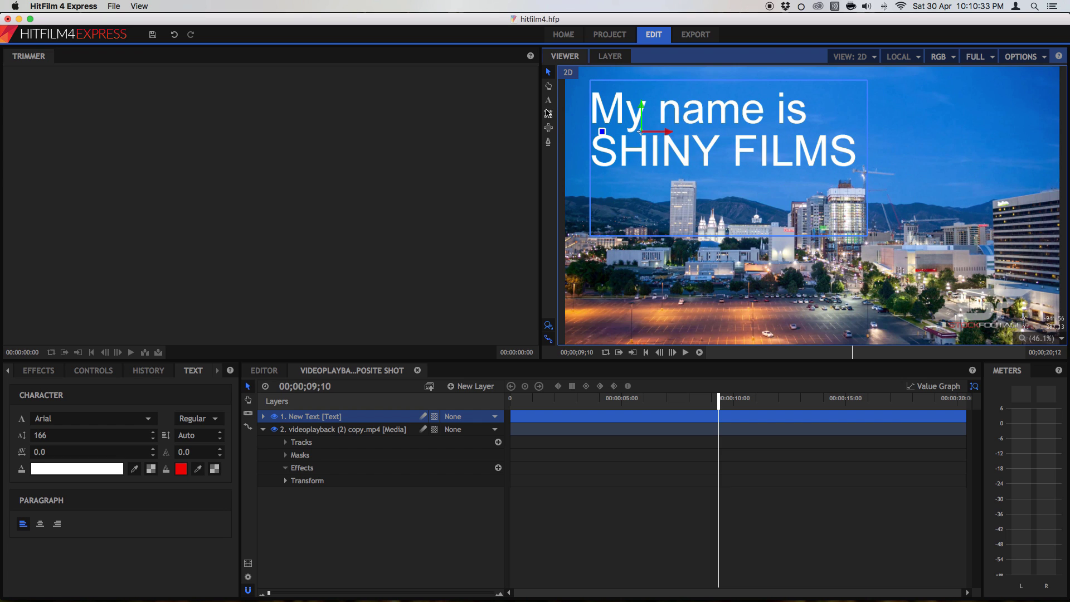
{"action": "left_click", "coordinate": [548, 100]}
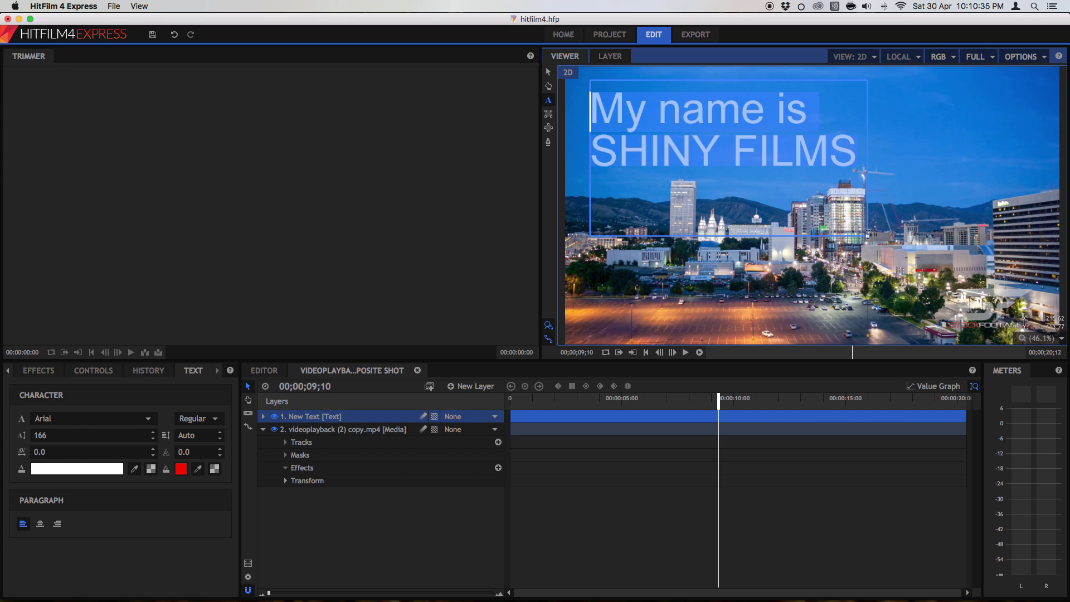
{"action": "left_click_drag", "start_coordinate": [868, 234], "coordinate": [1024, 304]}
{"action": "left_click", "coordinate": [666, 532]}
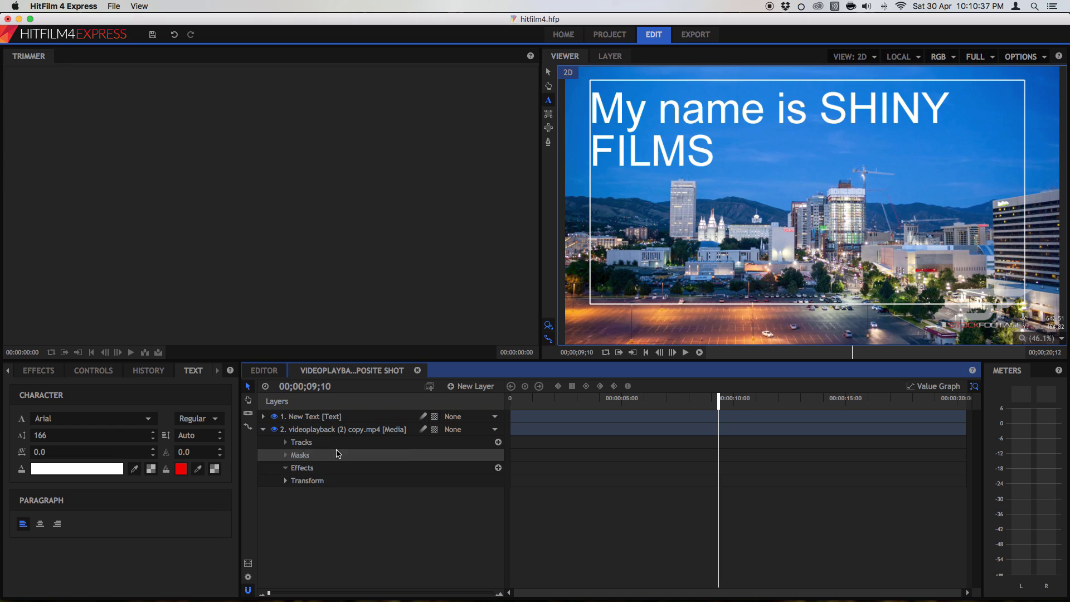
{"action": "left_click", "coordinate": [309, 417]}
- Browse the Effects library with Color Grading expanded, then return to the editor timeline
{"action": "left_click", "coordinate": [43, 371]}
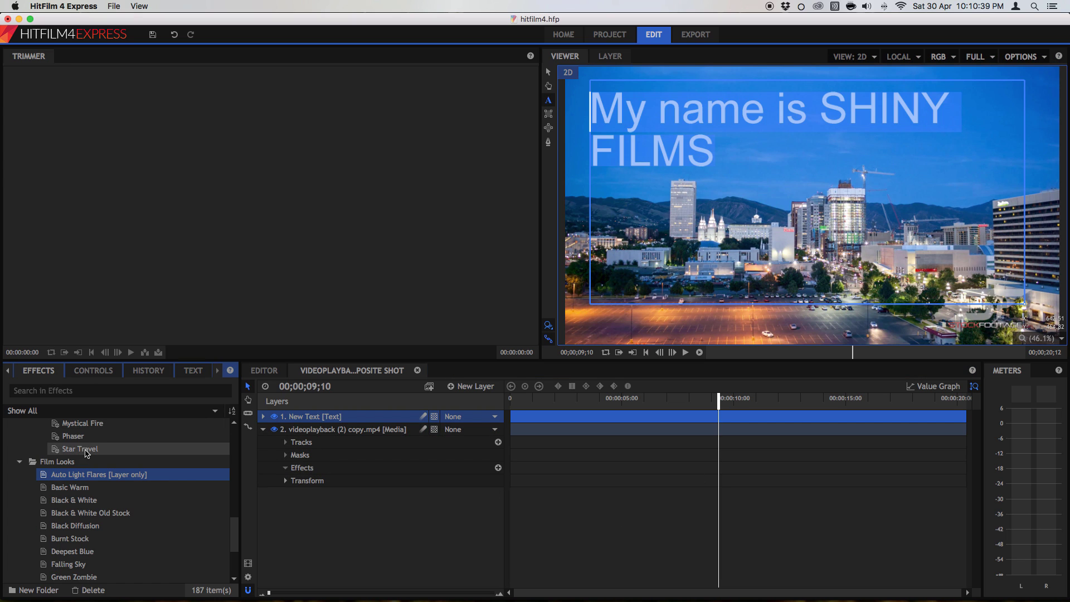
{"action": "scroll", "coordinate": [86, 453], "scroll_direction": "up", "scroll_amount": 15}
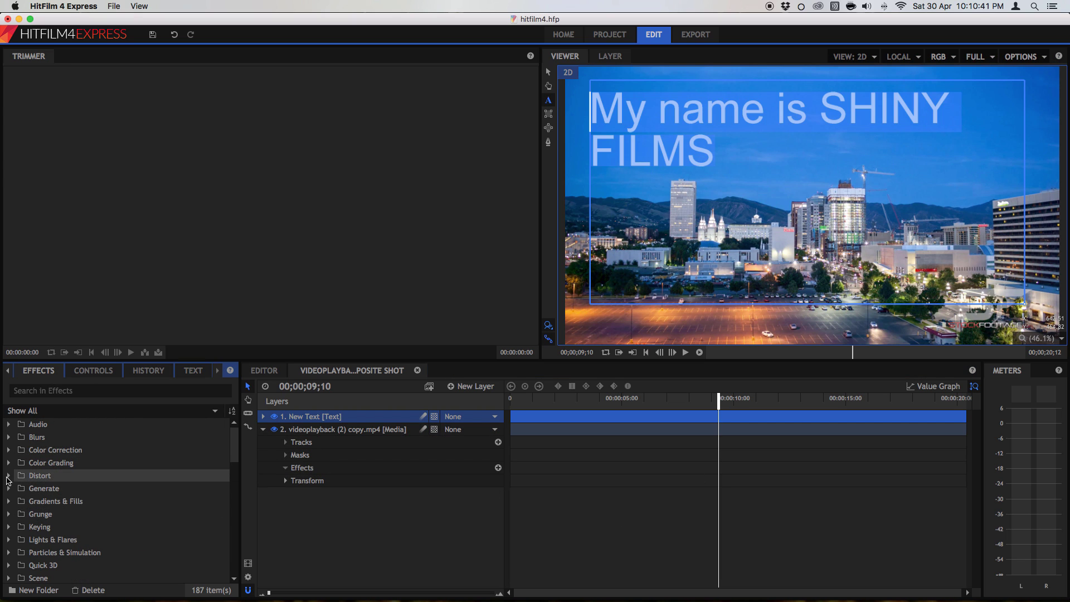
{"action": "left_click", "coordinate": [8, 463]}
{"action": "scroll", "coordinate": [8, 466], "scroll_direction": "down", "scroll_amount": 5}
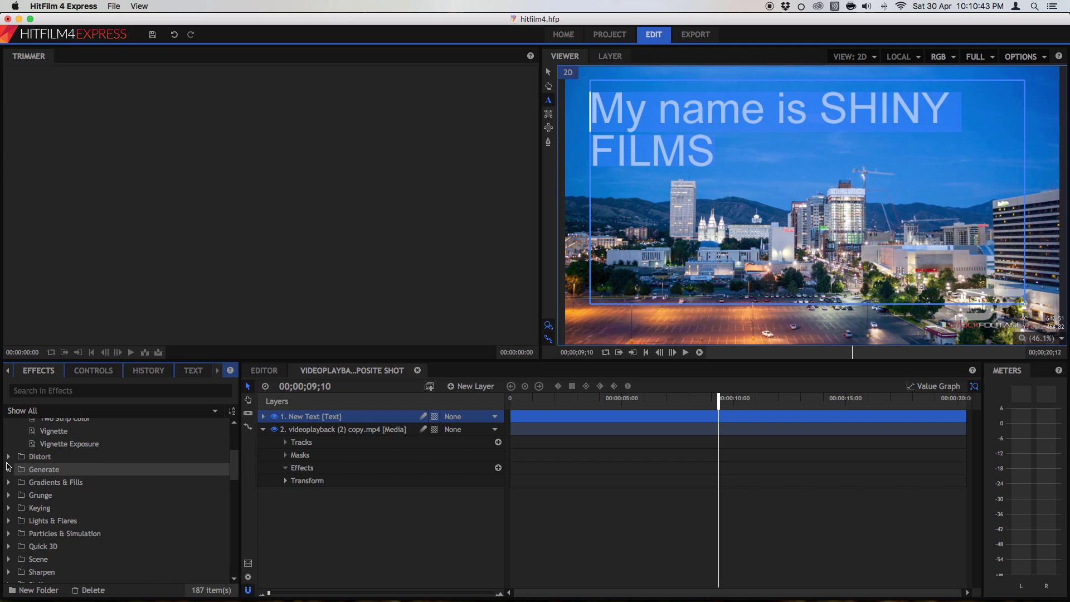
{"action": "scroll", "coordinate": [8, 466], "scroll_direction": "down", "scroll_amount": 3}
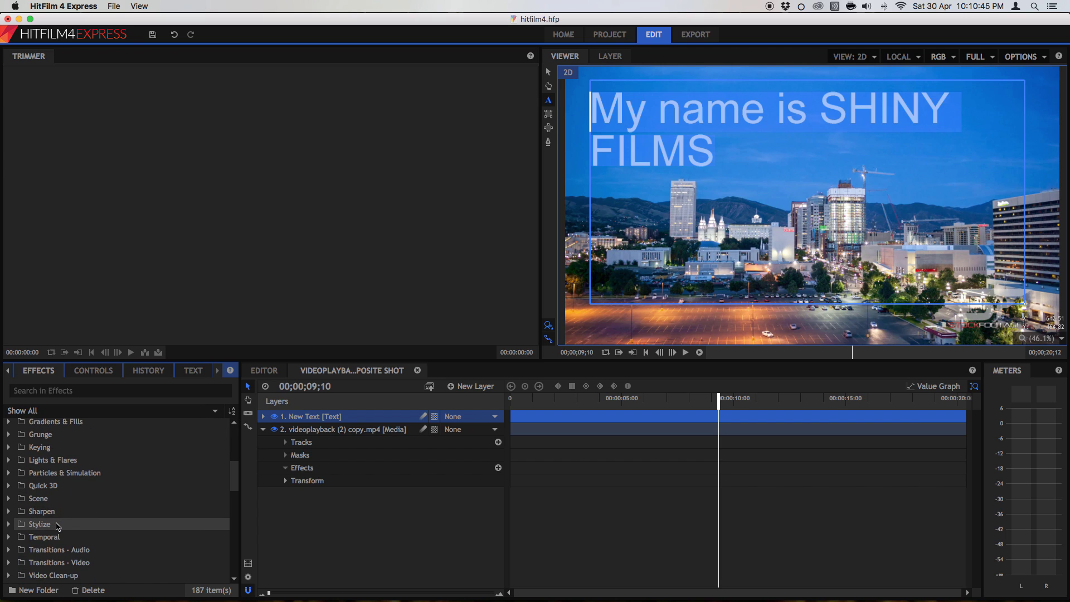
{"action": "scroll", "coordinate": [84, 529], "scroll_direction": "down", "scroll_amount": 2}
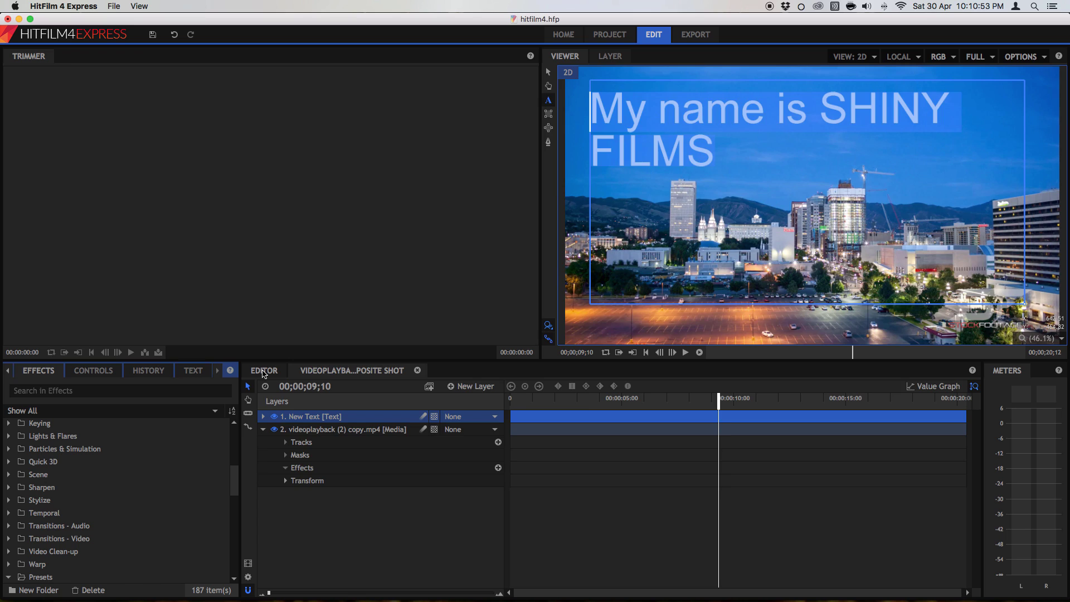
{"action": "left_click", "coordinate": [265, 372]}
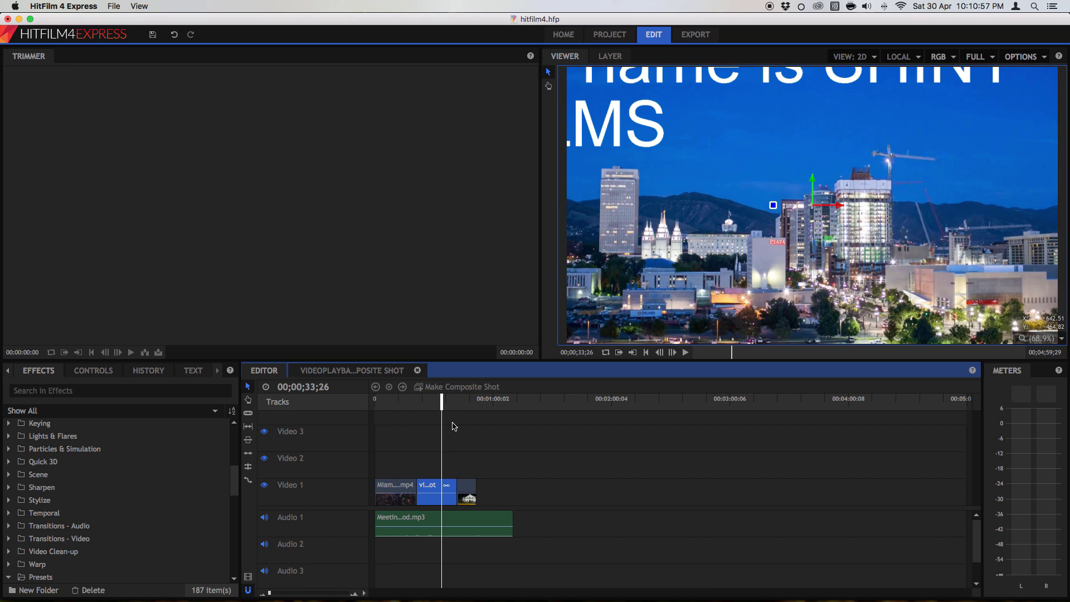
- Rate-stretch the timelapse clip shorter to speed it up, then preview the sped-up playback
{"action": "left_click", "coordinate": [89, 372]}
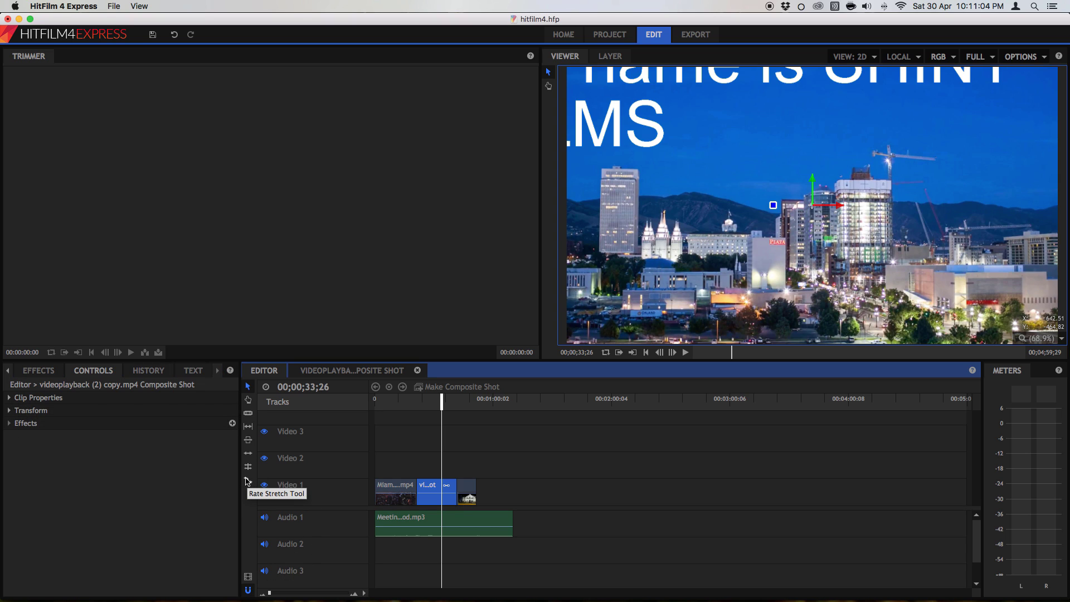
{"action": "left_click", "coordinate": [248, 480]}
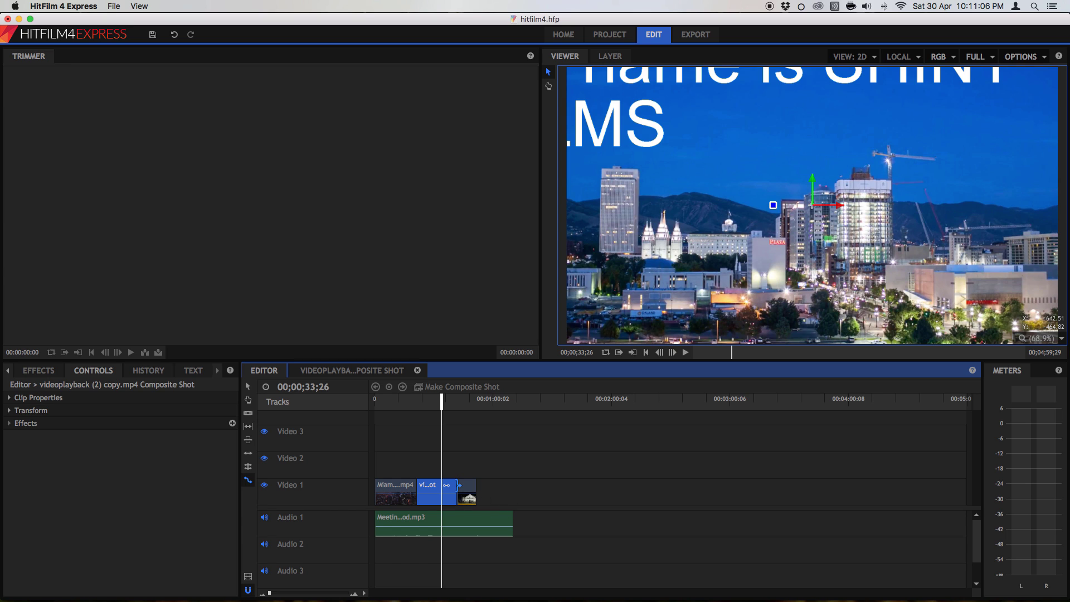
{"action": "left_click_drag", "start_coordinate": [456, 485], "coordinate": [442, 487]}
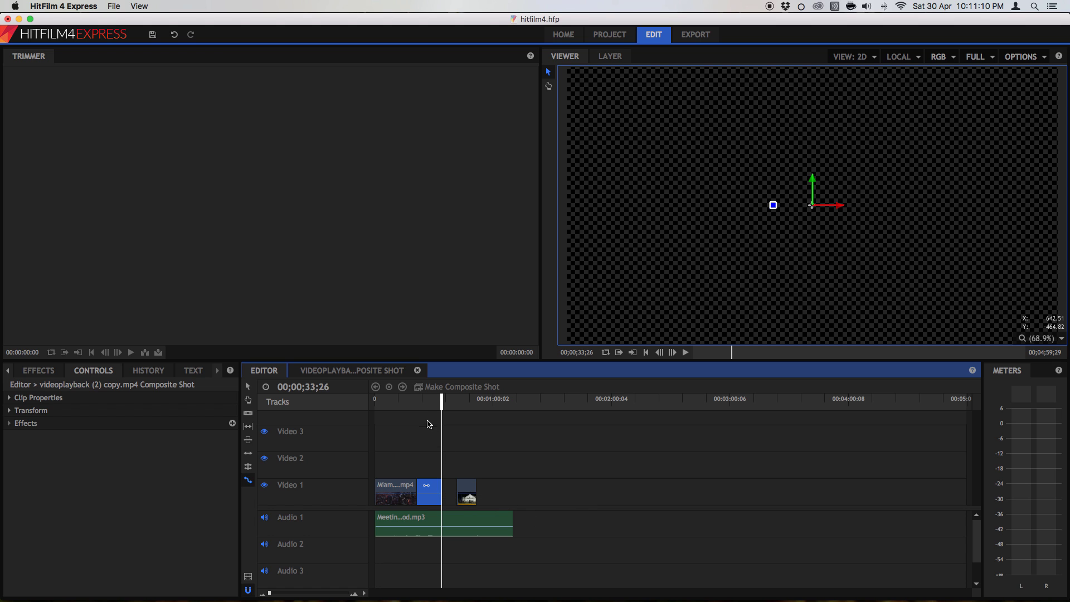
{"action": "left_click_drag", "start_coordinate": [427, 406], "coordinate": [427, 401]}
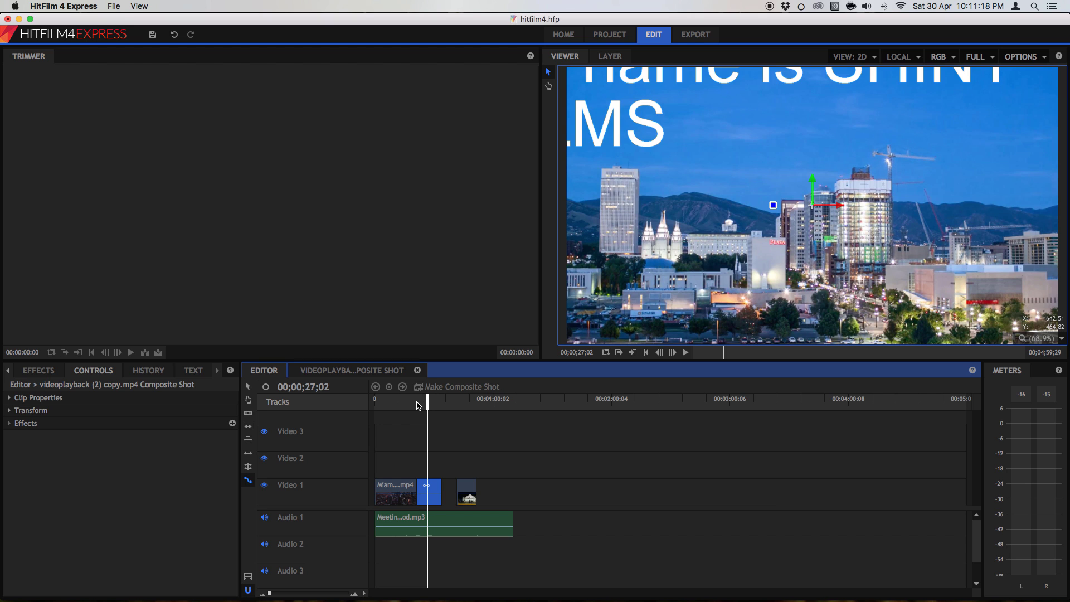
{"action": "left_click", "coordinate": [417, 401]}
{"action": "key", "text": "space"}
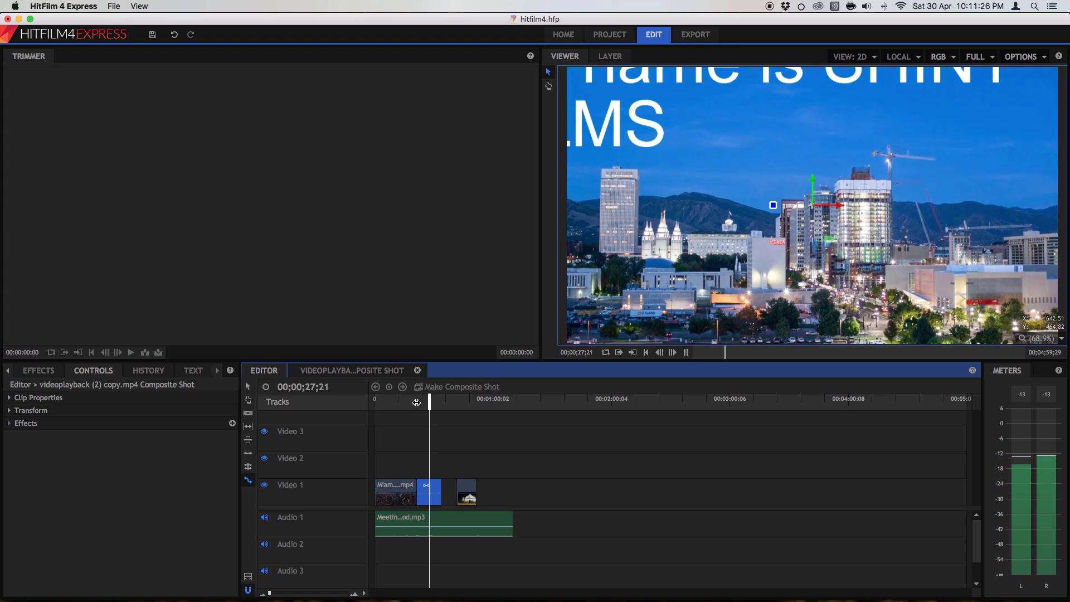
{"action": "key", "text": "space"}
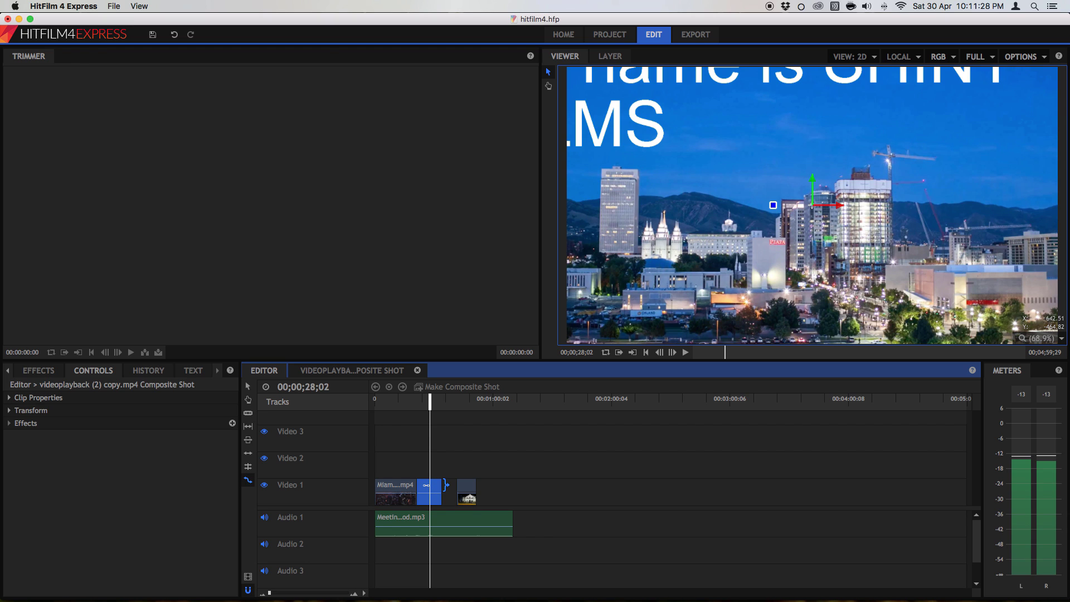
- Trim the end of the first city clip shorter and play back across the cut
{"action": "left_click_drag", "start_coordinate": [441, 484], "coordinate": [423, 488]}
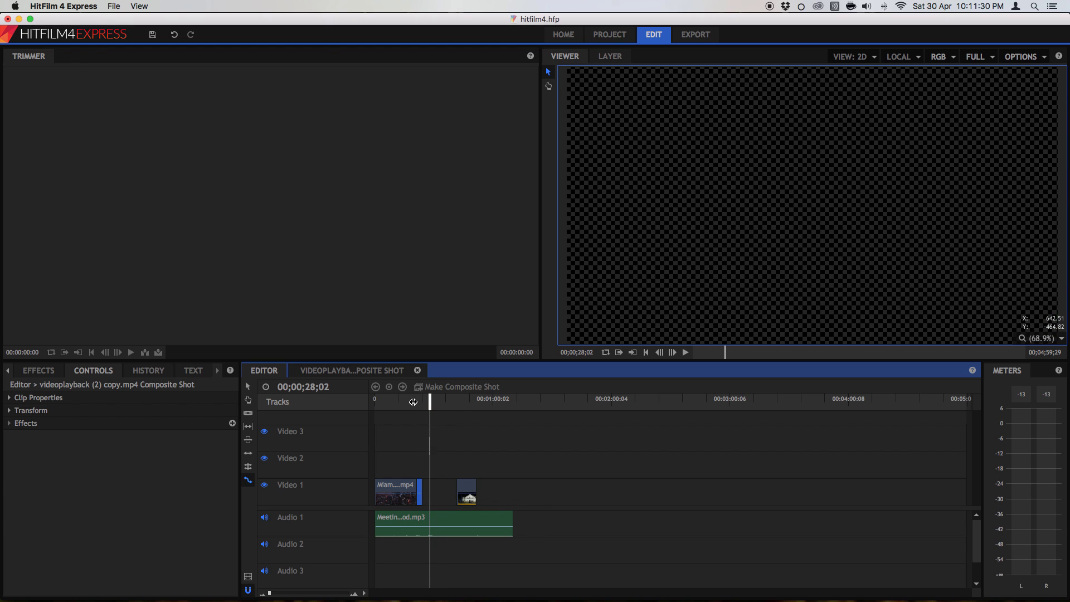
{"action": "left_click", "coordinate": [415, 402]}
{"action": "left_click_drag", "start_coordinate": [415, 401], "coordinate": [416, 401]}
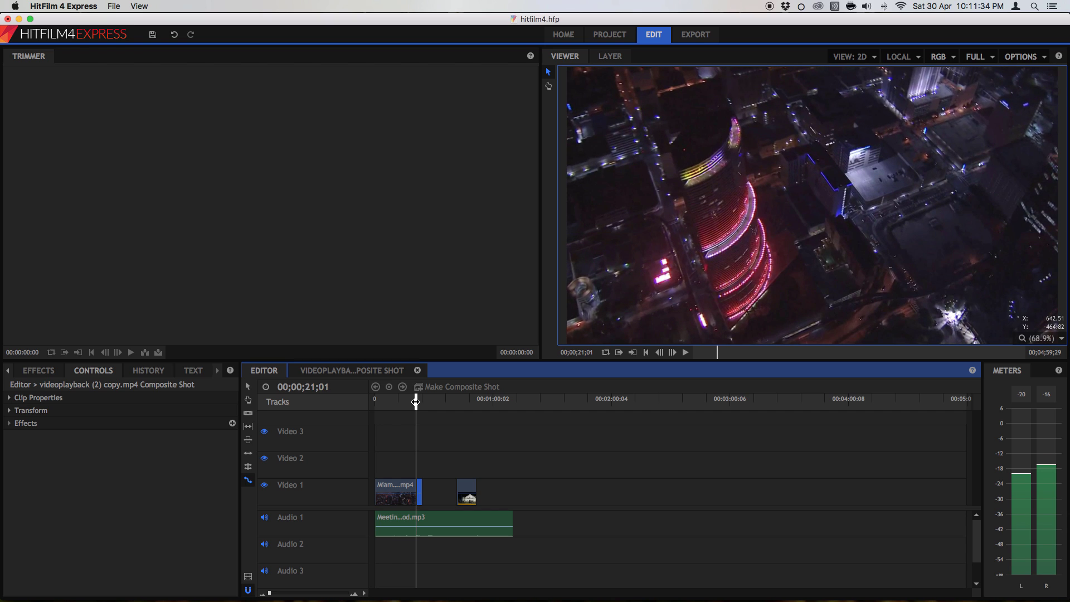
{"action": "key", "text": "Right"}
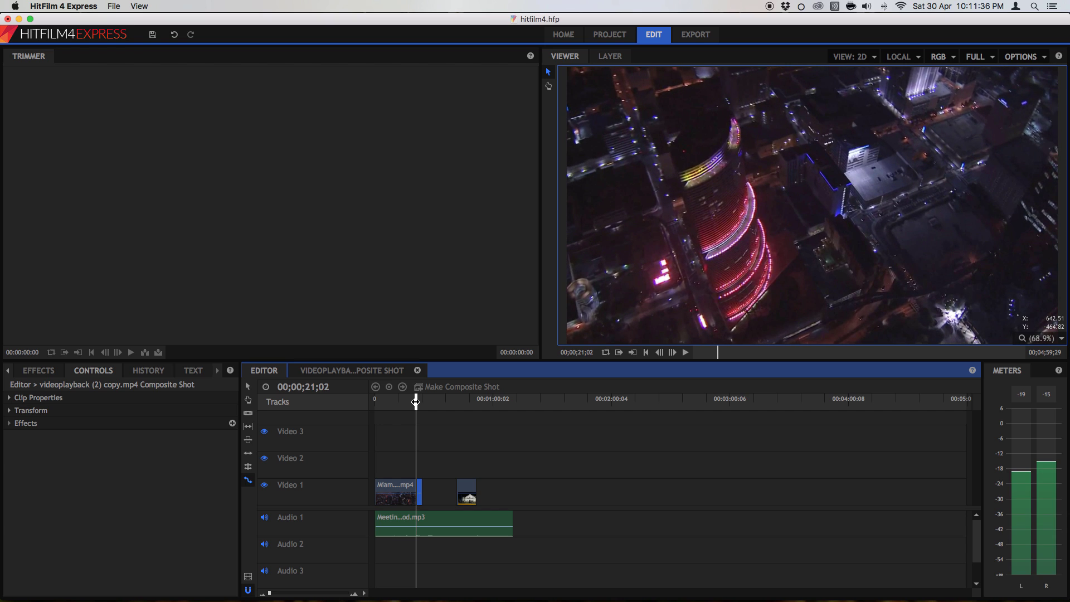
{"action": "key", "text": "Right"}
{"action": "key", "text": "Right"}
{"action": "key", "text": "Right"}
{"action": "key", "text": "Right"}
{"action": "key", "text": "space"}
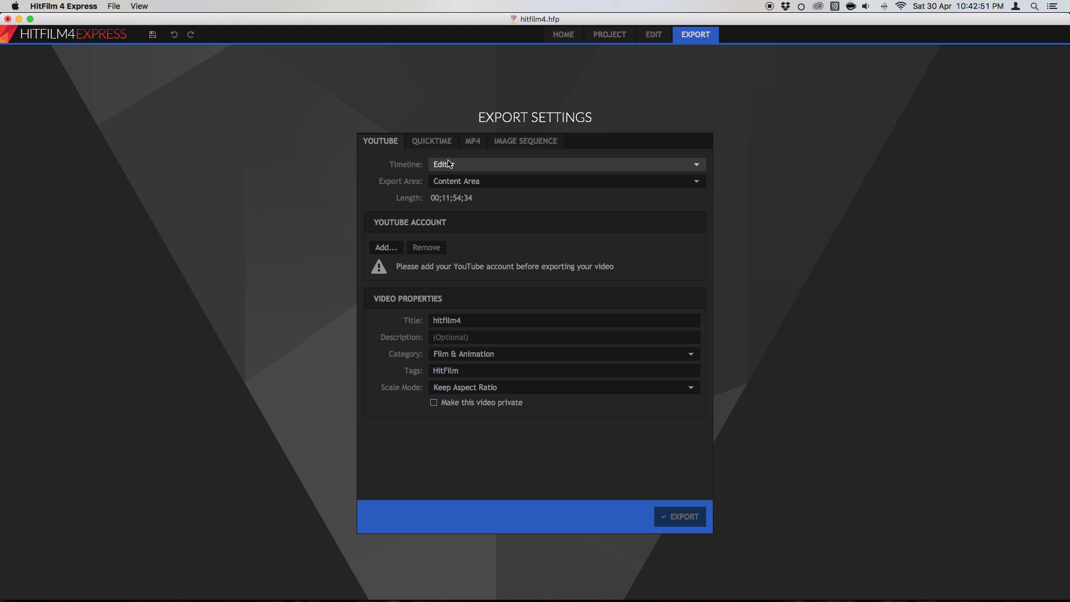
- Set the export Timeline to Editor and the Export Area to Content Area
{"action": "left_click", "coordinate": [449, 164]}
{"action": "left_click", "coordinate": [449, 164]}
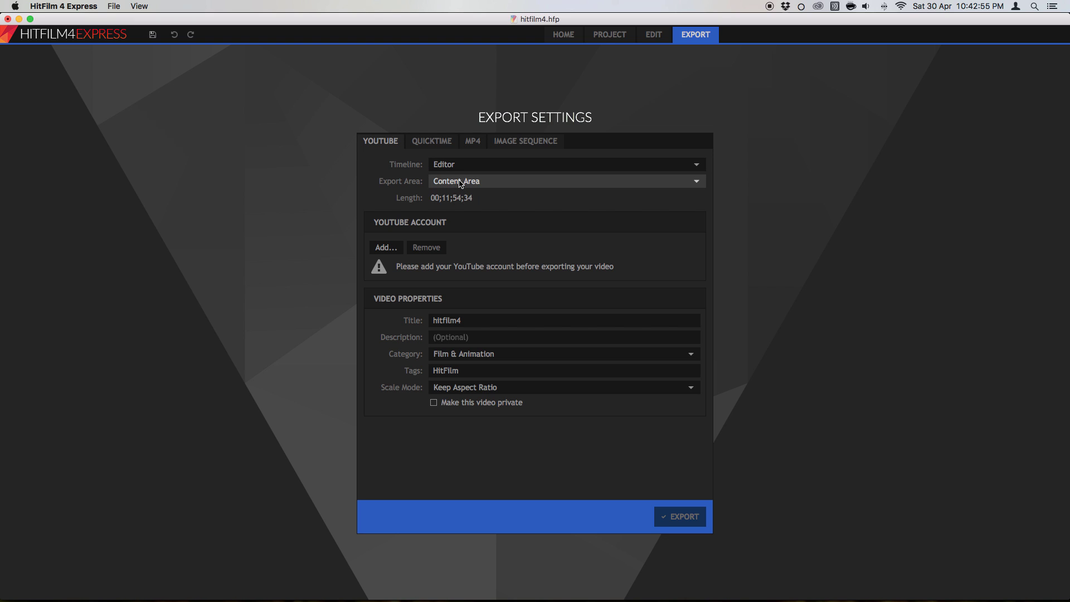
{"action": "left_click", "coordinate": [460, 183]}
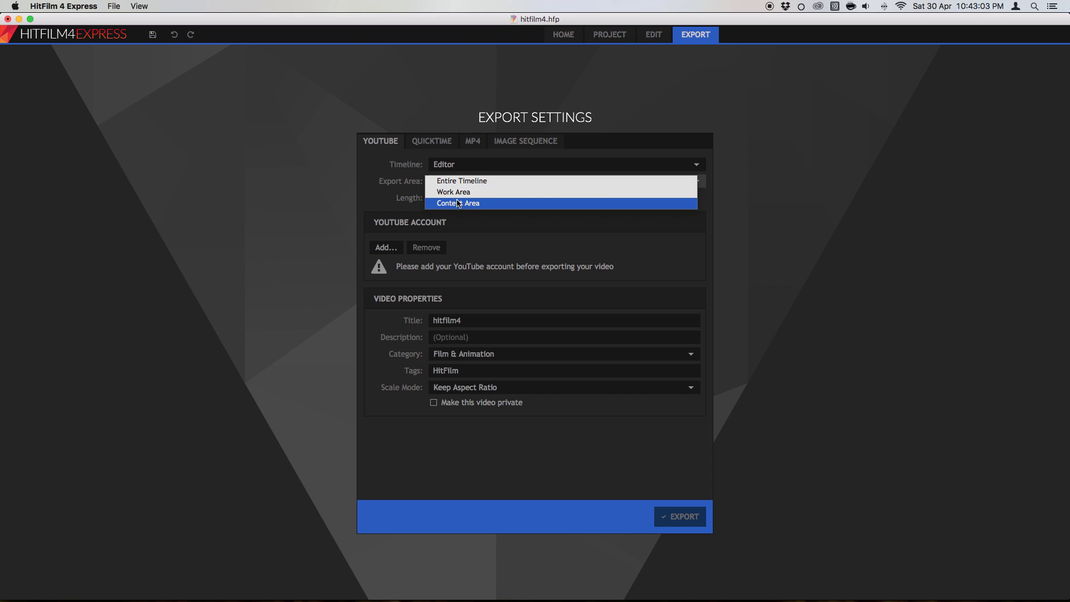
{"action": "left_click", "coordinate": [461, 203]}
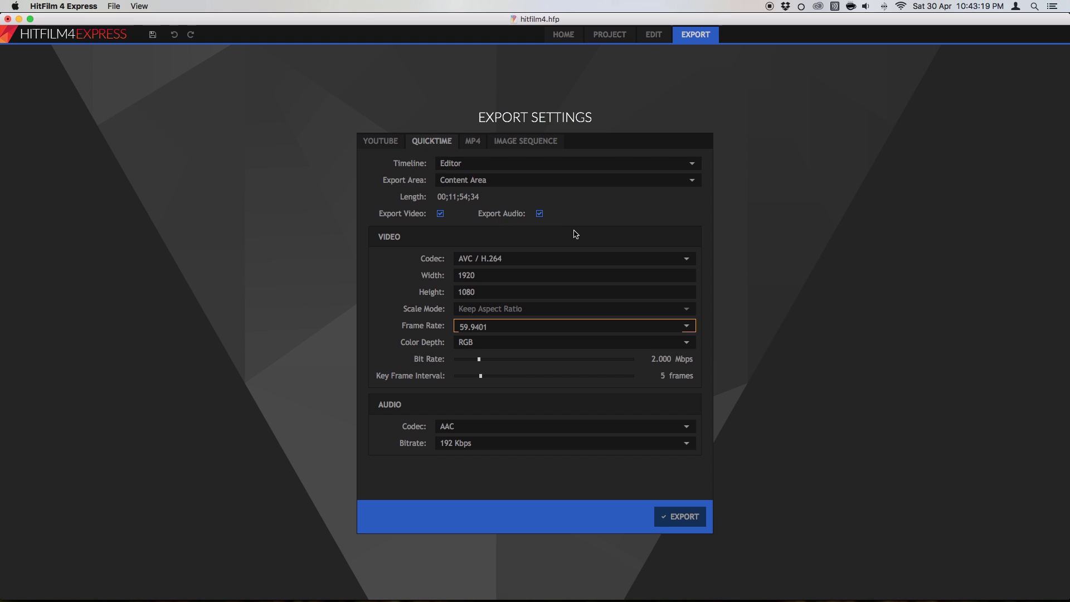
- Keep AVC / H.264, raise the bit rate to its 14 Mbps maximum, and set key frame interval to 4
{"action": "left_click", "coordinate": [509, 258]}
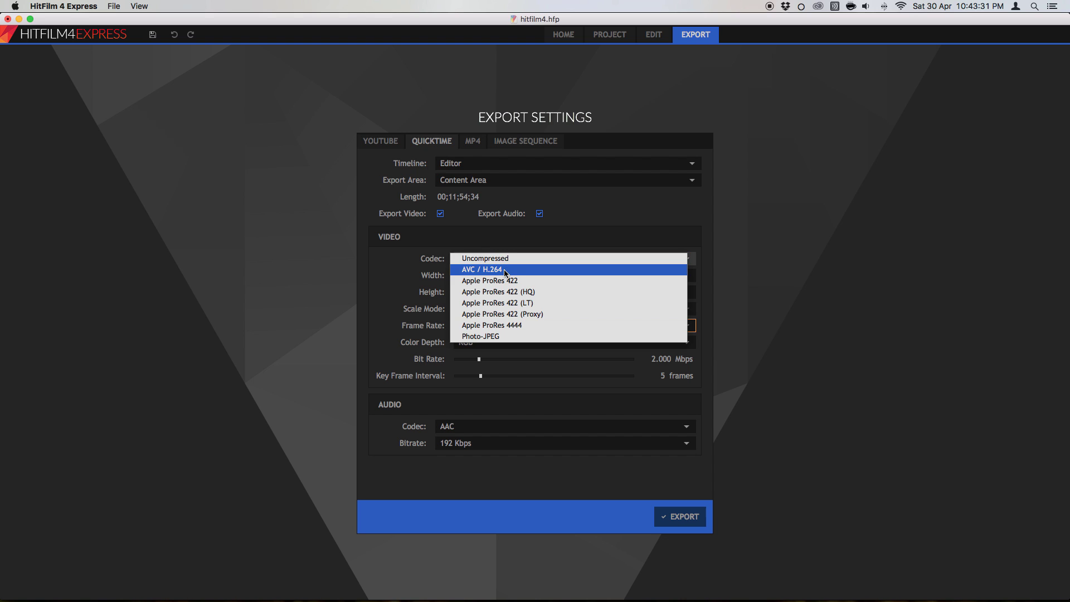
{"action": "left_click", "coordinate": [505, 272]}
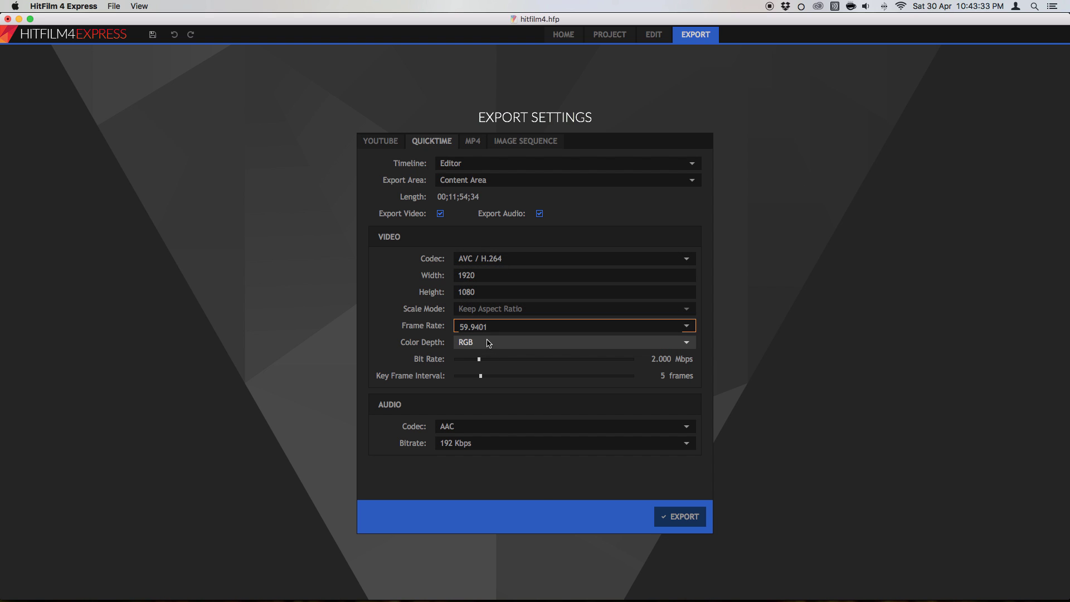
{"action": "left_click_drag", "start_coordinate": [481, 362], "coordinate": [482, 362]}
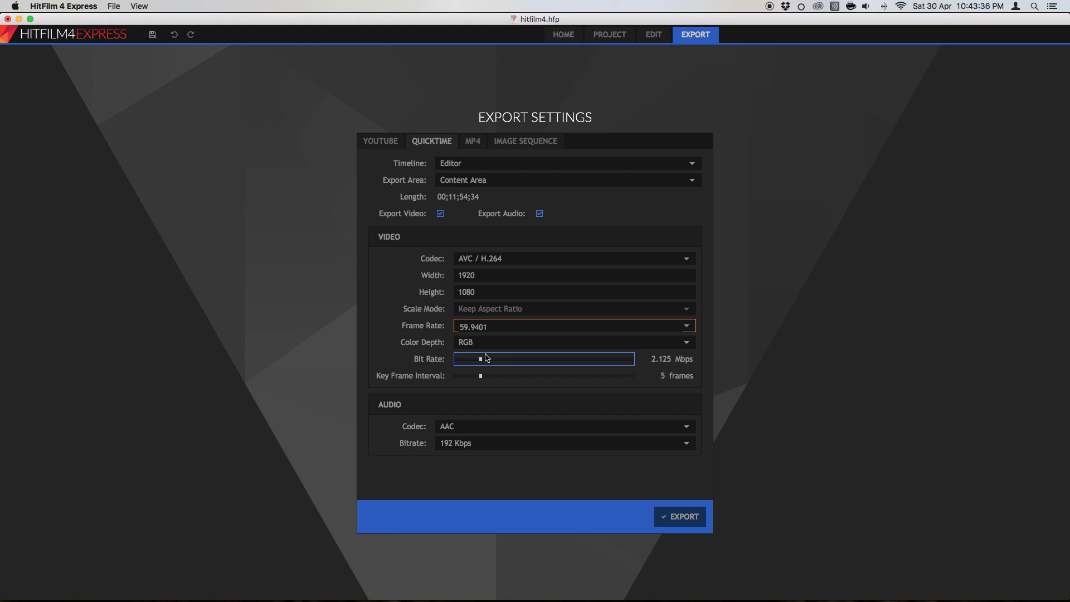
{"action": "left_click_drag", "start_coordinate": [486, 361], "coordinate": [674, 368]}
{"action": "left_click_drag", "start_coordinate": [507, 380], "coordinate": [599, 379]}
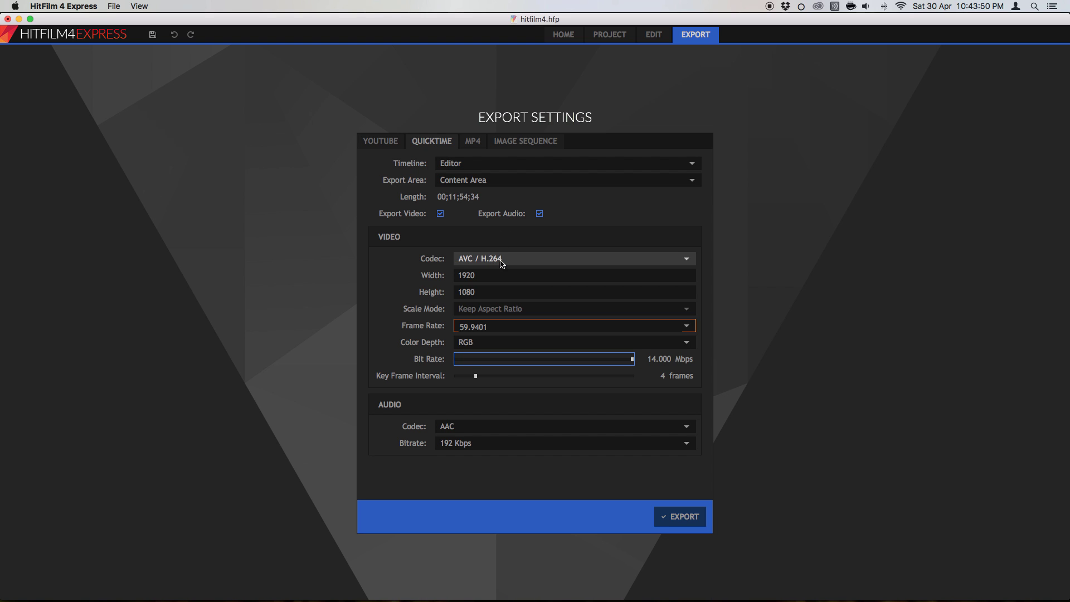
- Switch the QuickTime codec to Apple ProRes 422
{"action": "left_click", "coordinate": [529, 259]}
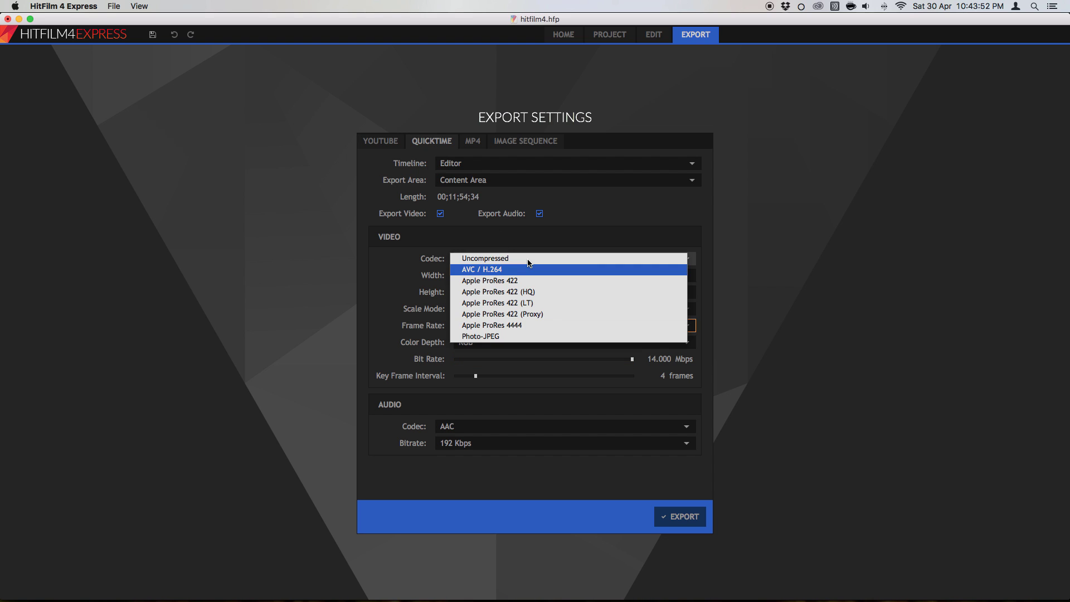
{"action": "left_click", "coordinate": [513, 286]}
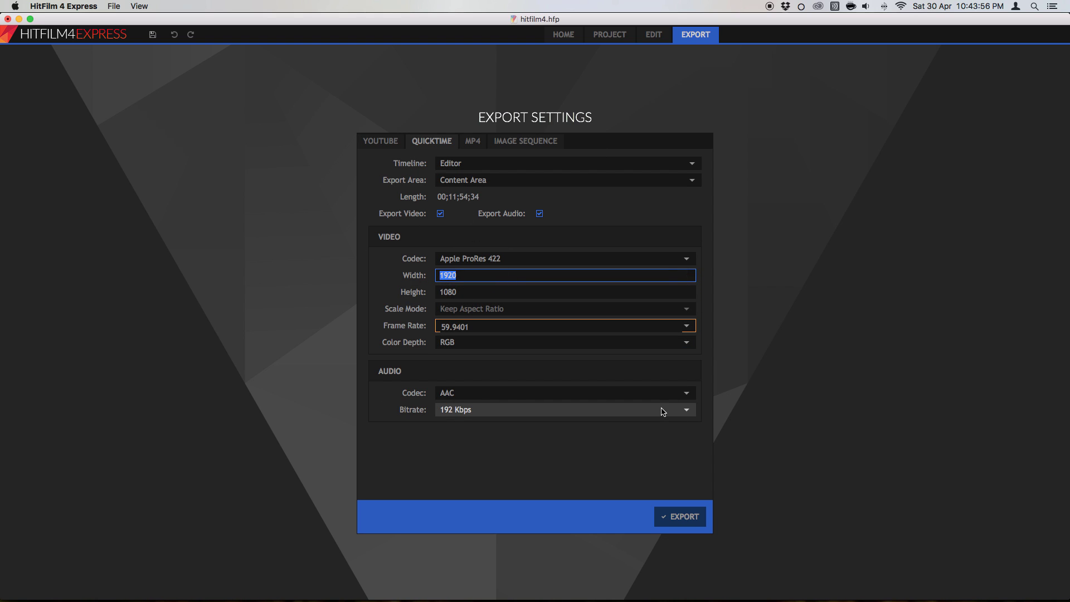
{"action": "left_click", "coordinate": [547, 259]}
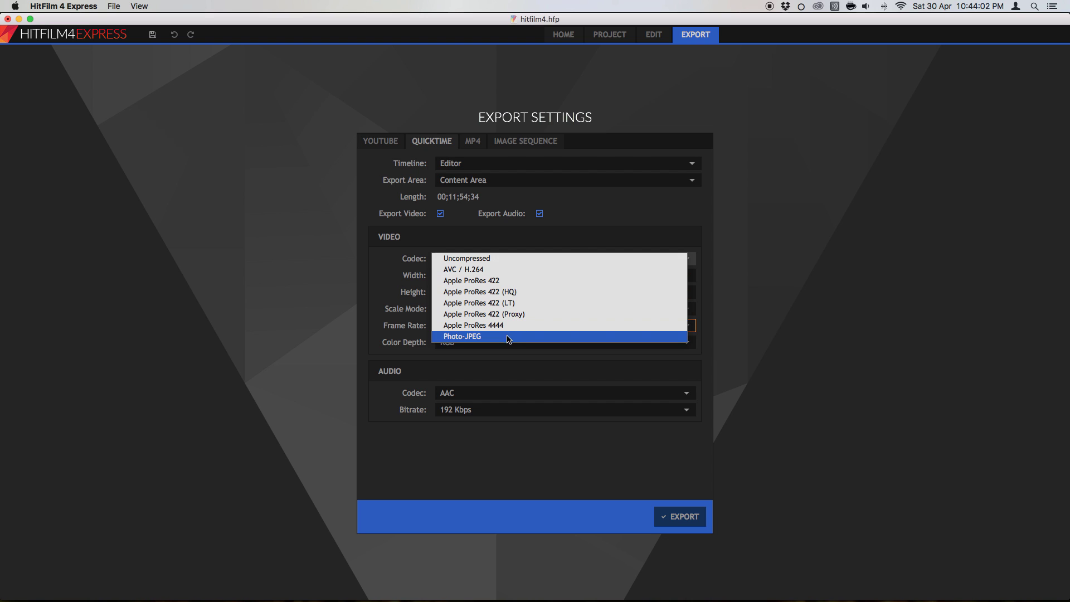
{"action": "left_click", "coordinate": [505, 237]}
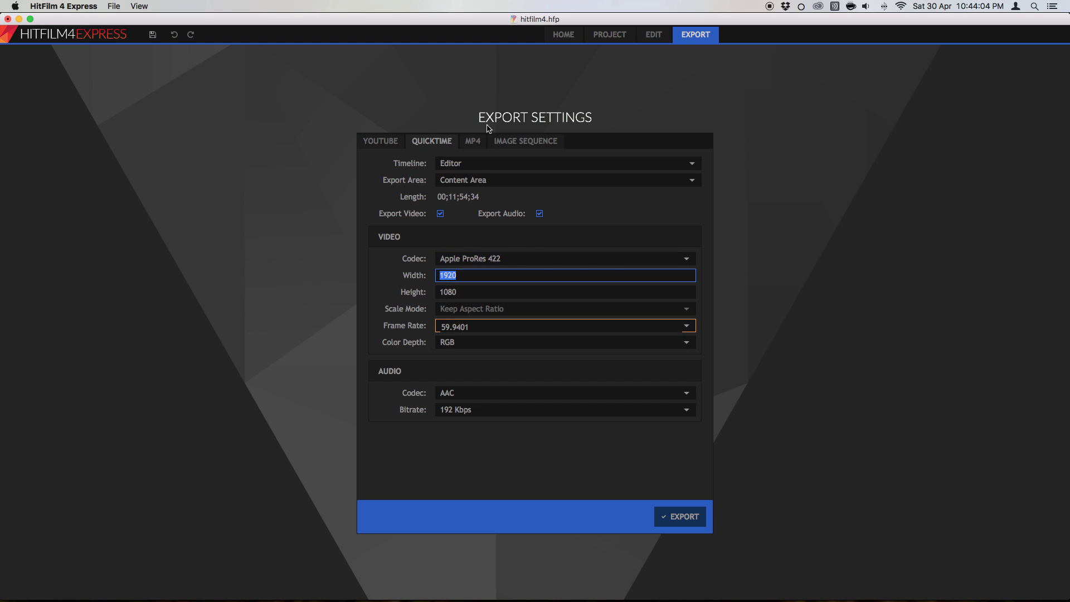
- Give the MP4 export a frame rate of 60 and encoding Level 4.2
{"action": "left_click", "coordinate": [473, 141]}
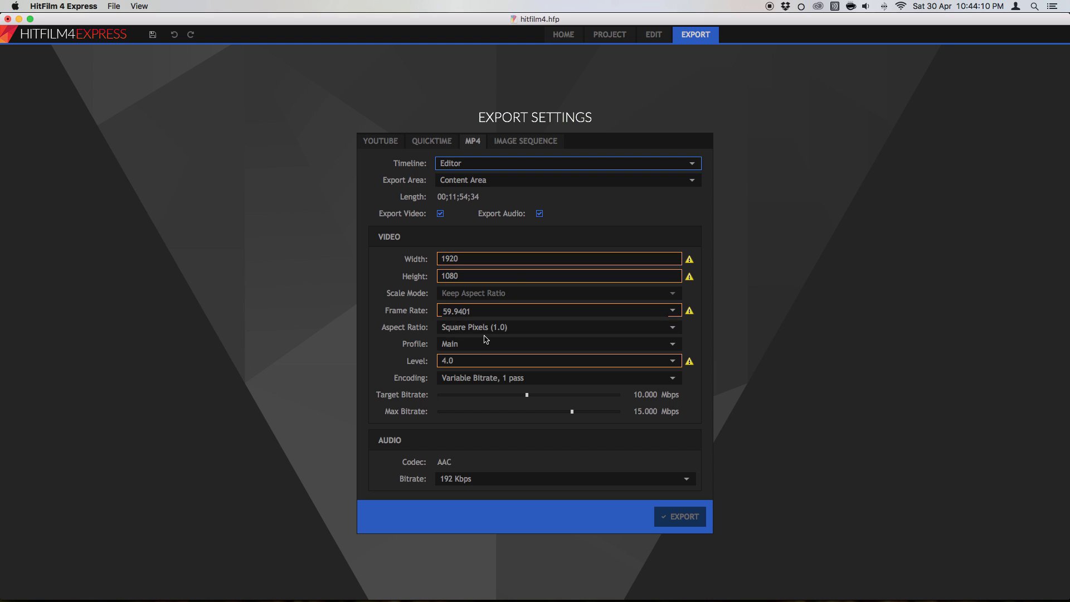
{"action": "double_click", "coordinate": [479, 310]}
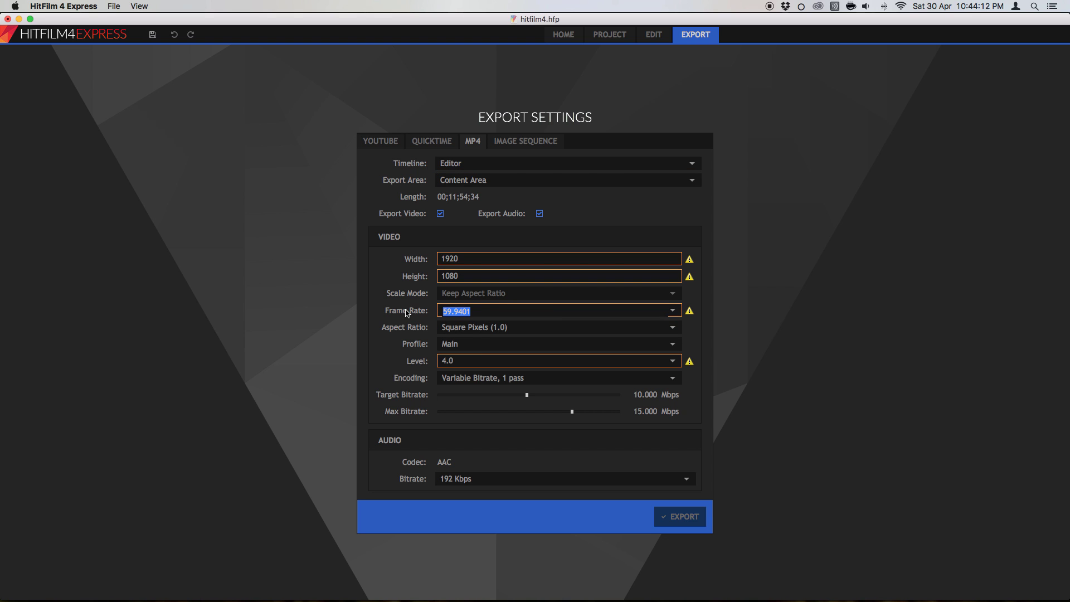
{"action": "type", "text": "60"}
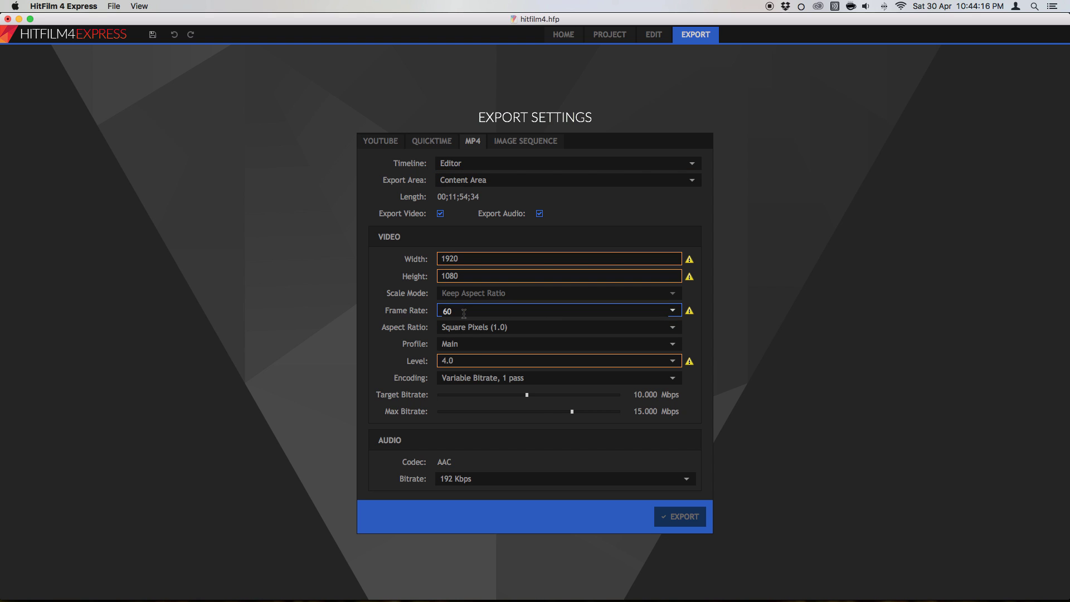
{"action": "left_click", "coordinate": [452, 363]}
{"action": "left_click", "coordinate": [454, 496]}
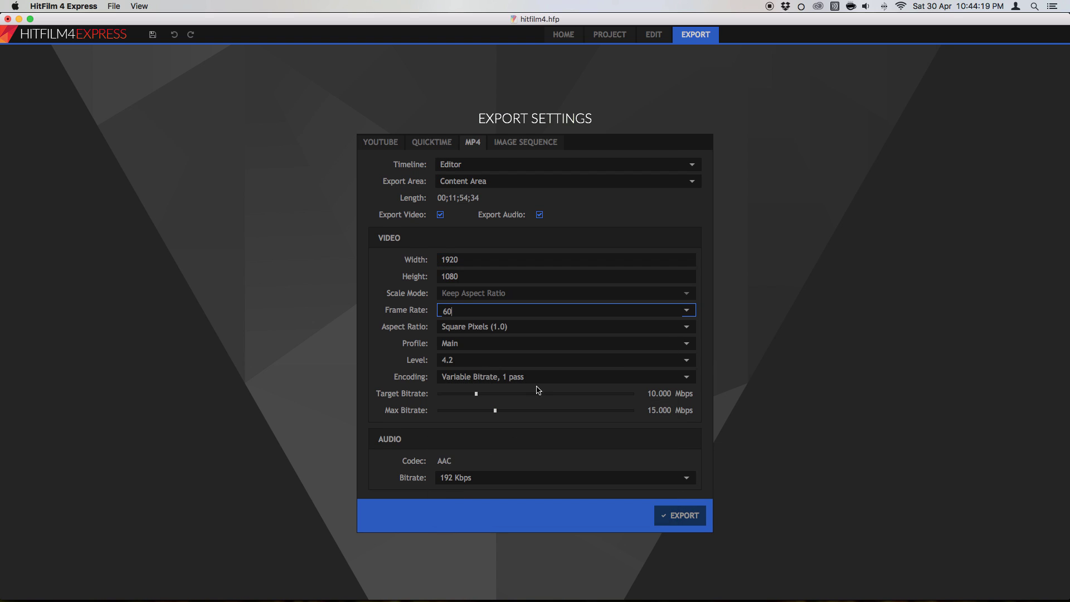
- Use Constant Bitrate encoding at 50 Mbps, then view the Image Sequence options
{"action": "left_click_drag", "start_coordinate": [538, 393], "coordinate": [740, 432]}
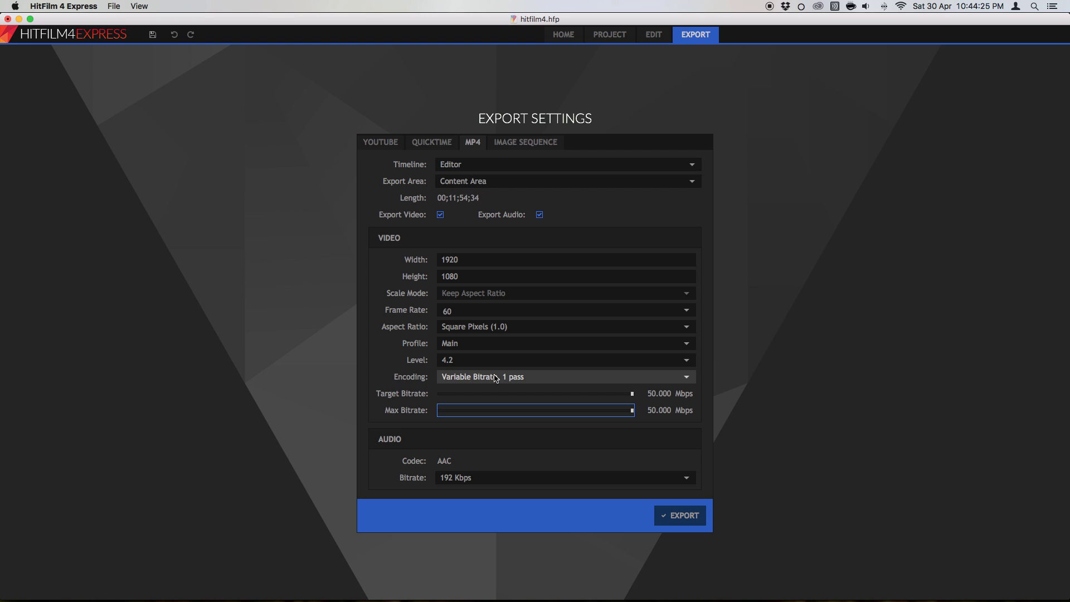
{"action": "left_click", "coordinate": [534, 378]}
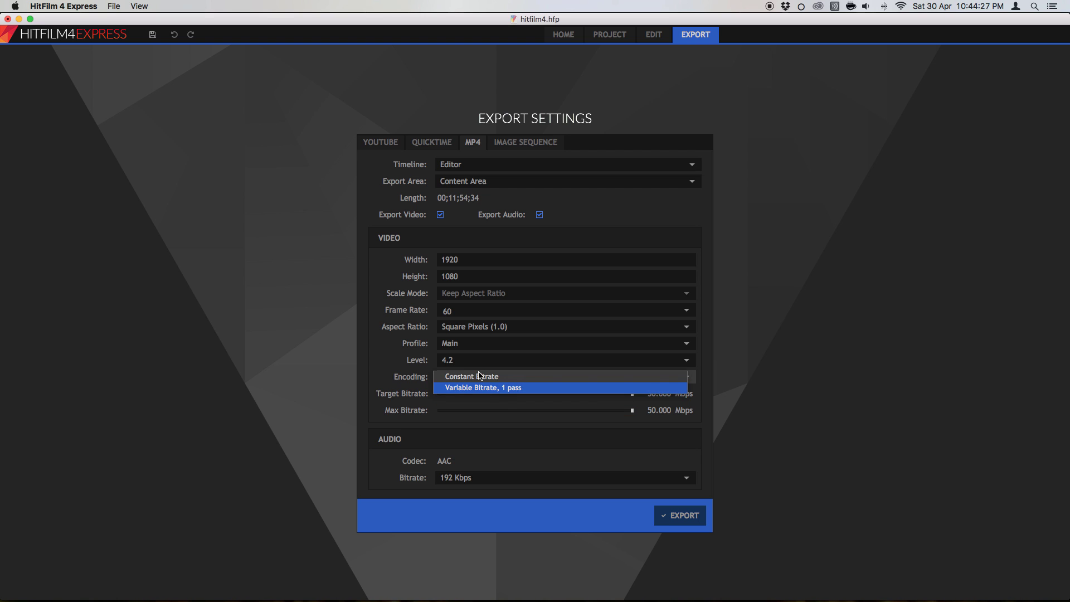
{"action": "left_click", "coordinate": [535, 373]}
{"action": "left_click_drag", "start_coordinate": [535, 401], "coordinate": [666, 426]}
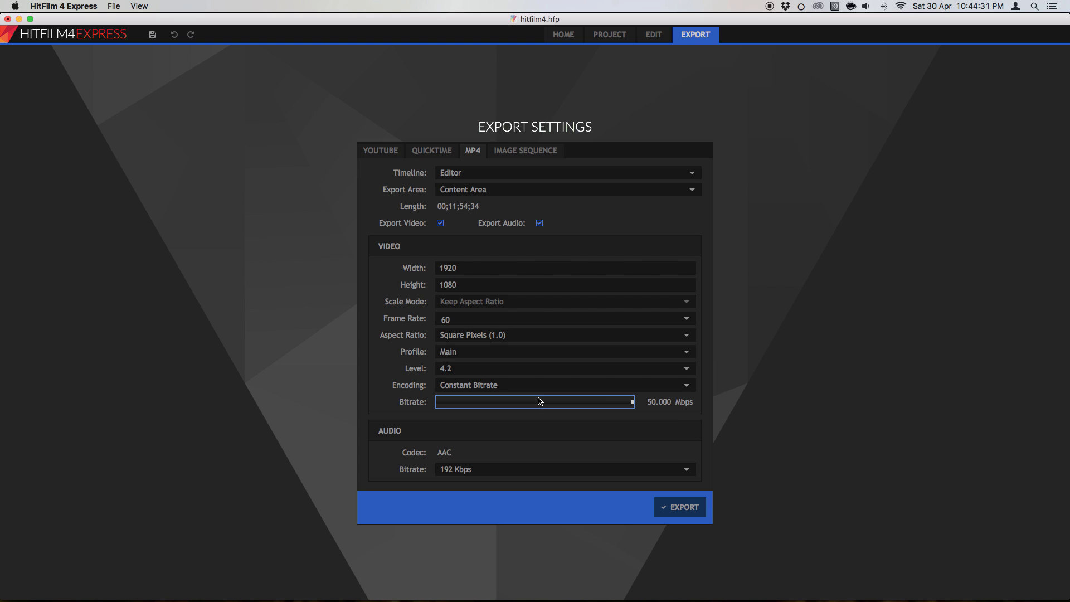
{"action": "left_click", "coordinate": [524, 157]}
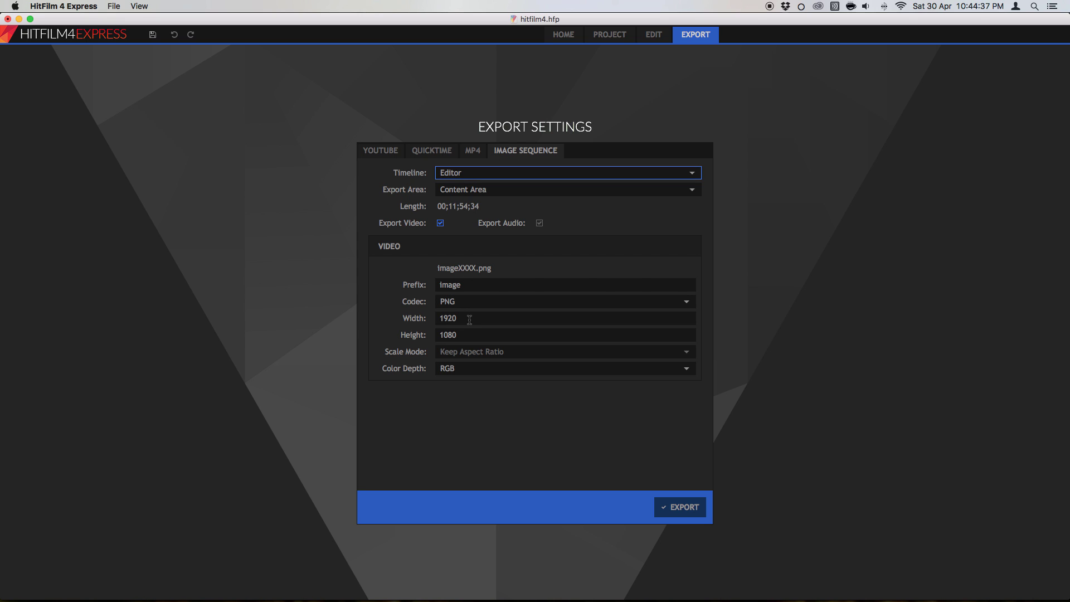
{"action": "left_click", "coordinate": [474, 152]}
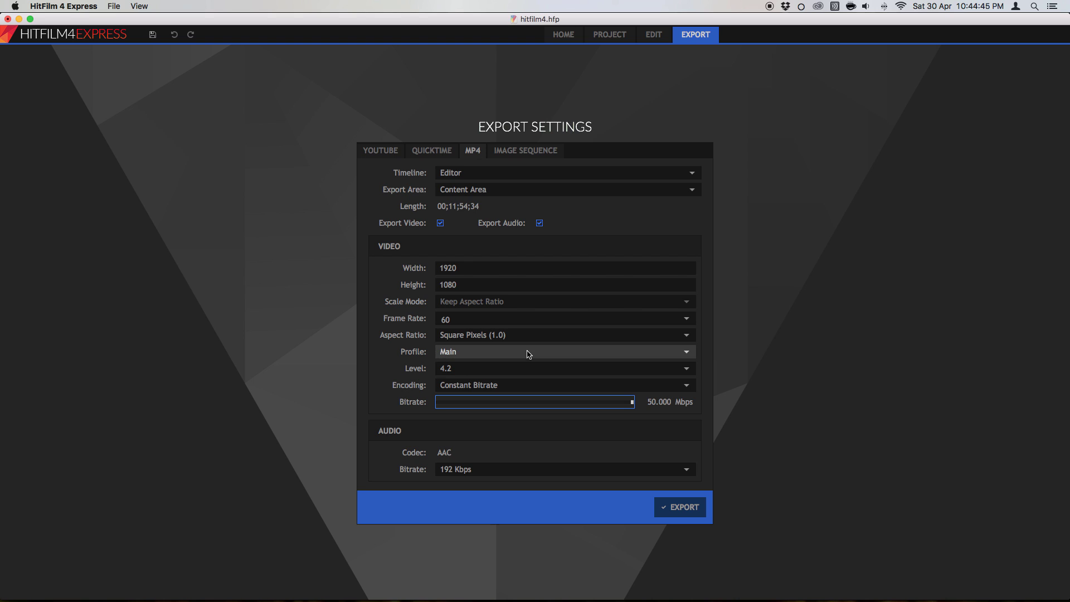